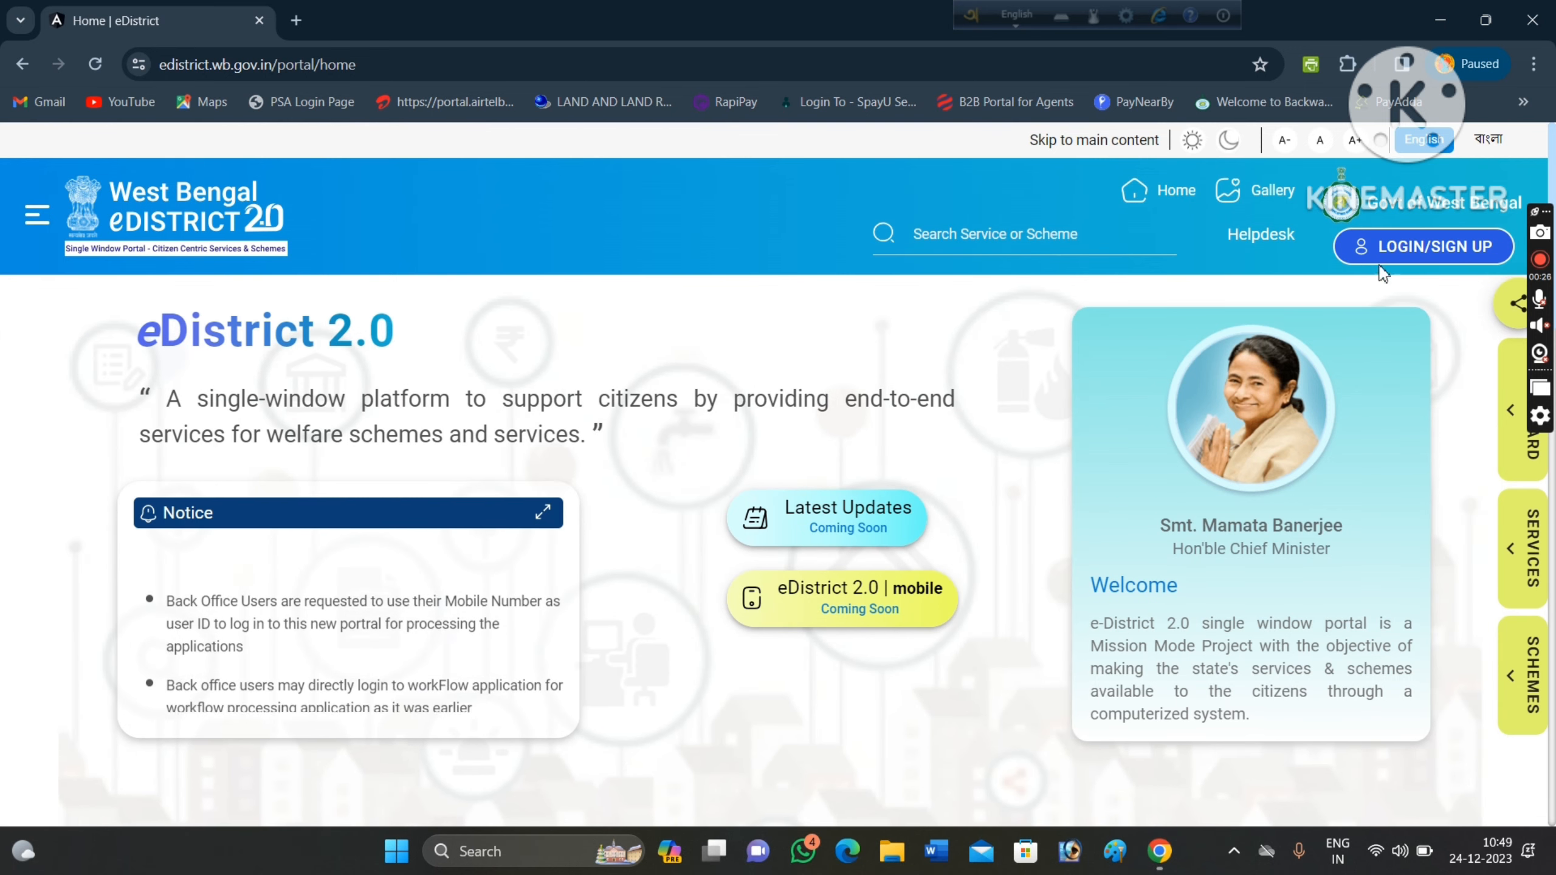
click(1383, 244)
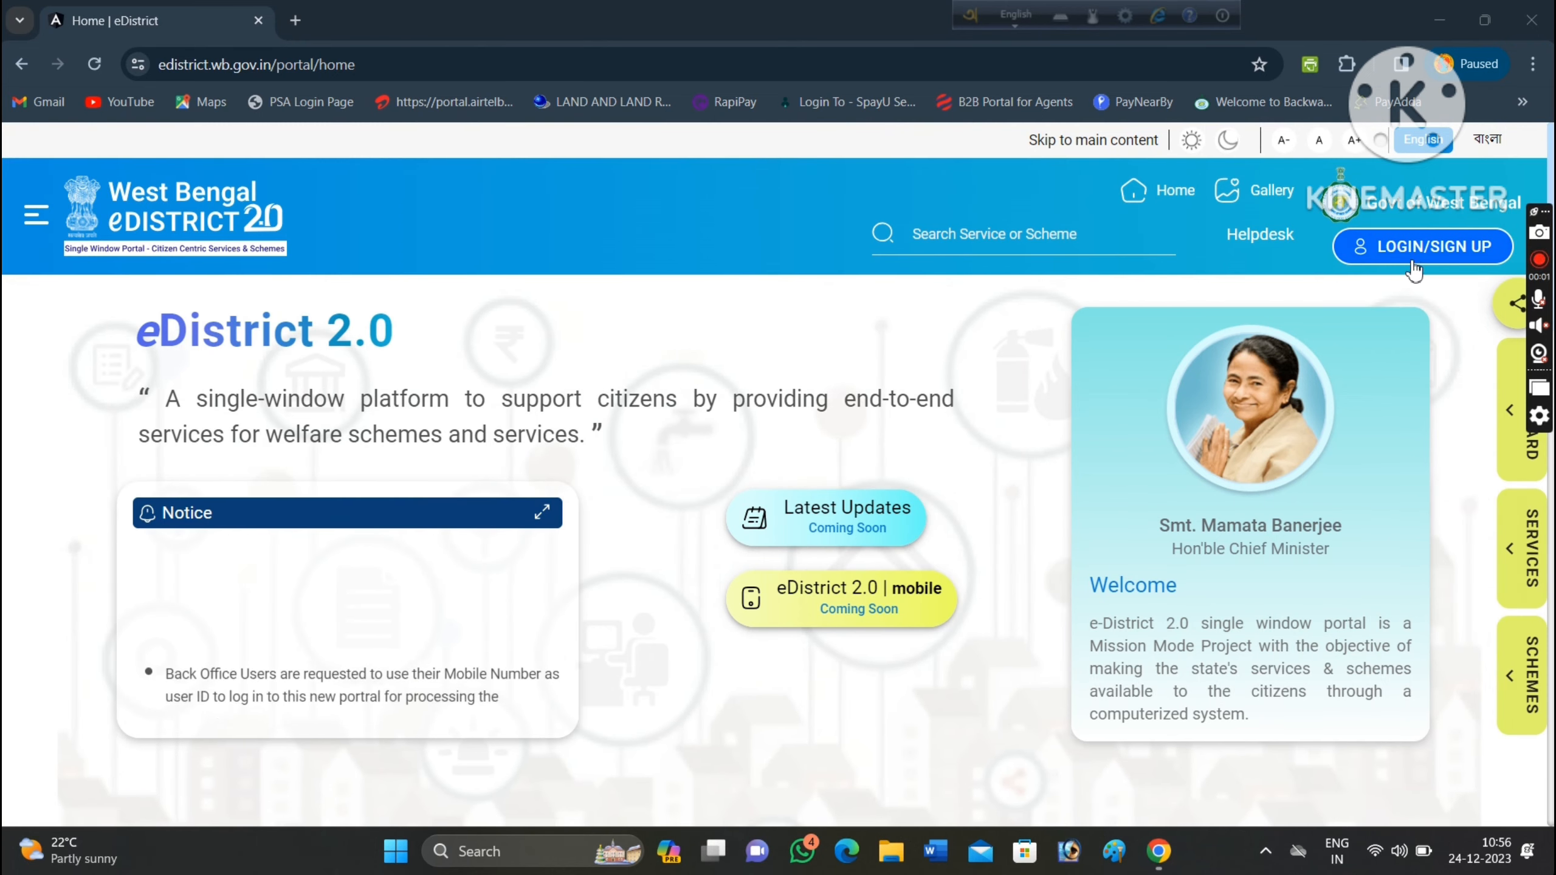
click(1415, 258)
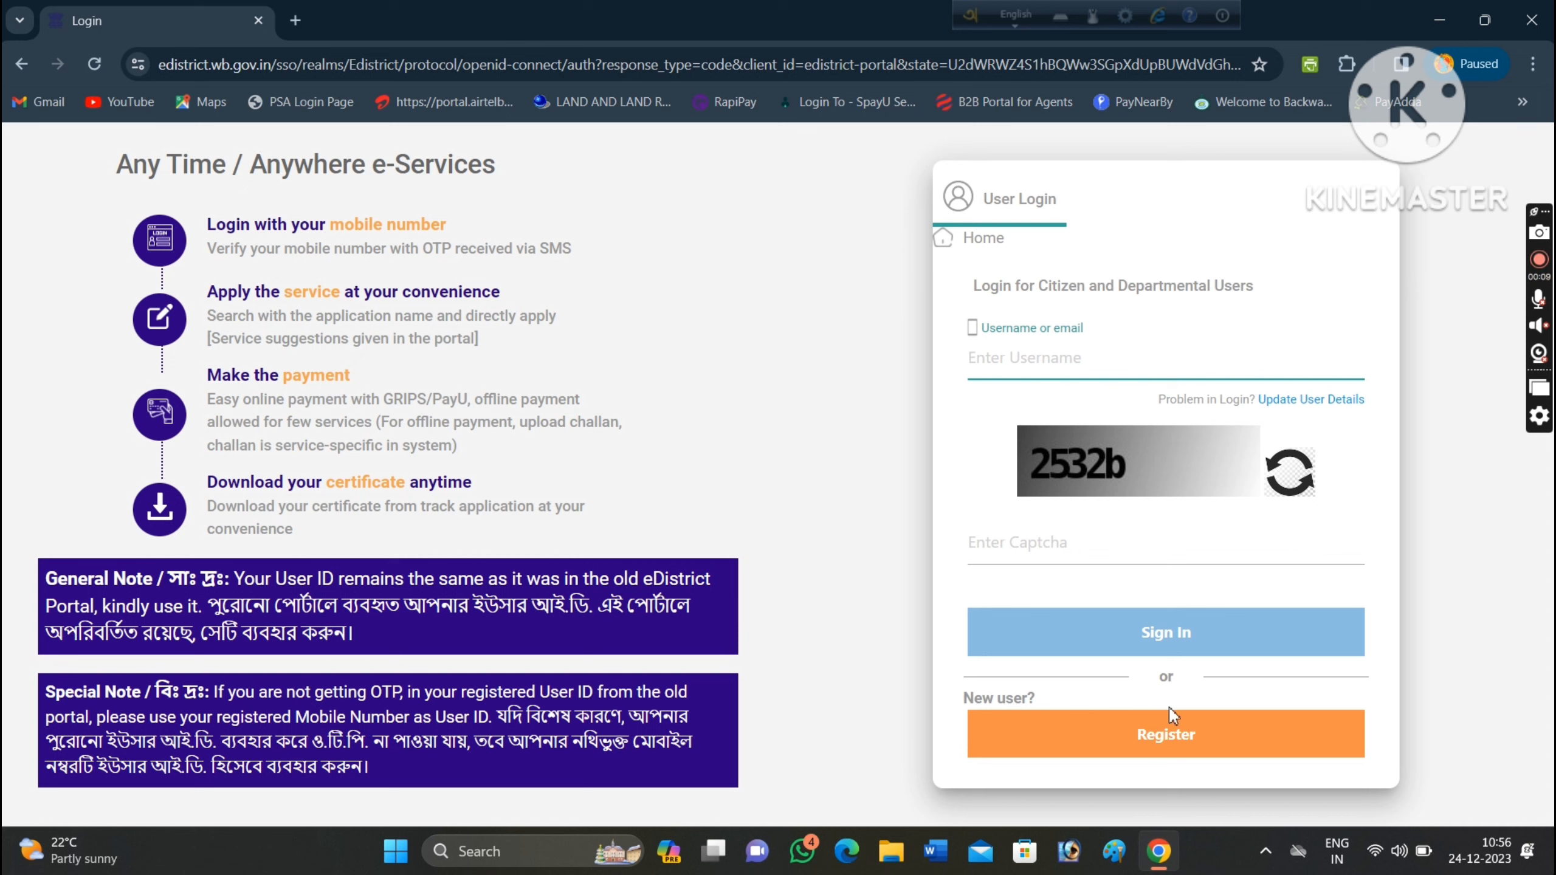
click(1167, 746)
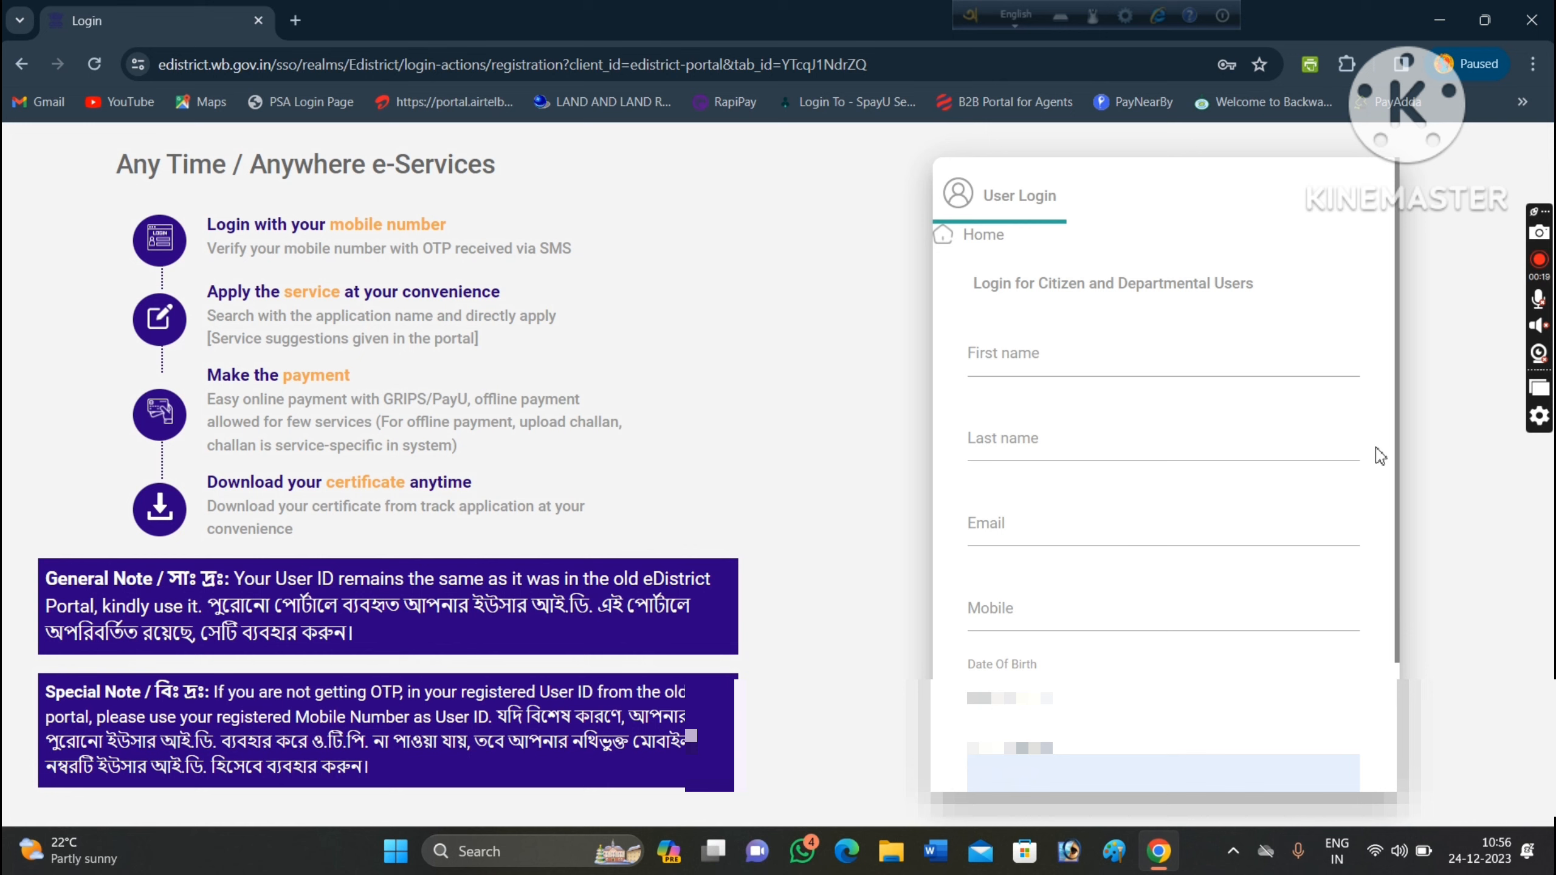
click(950, 234)
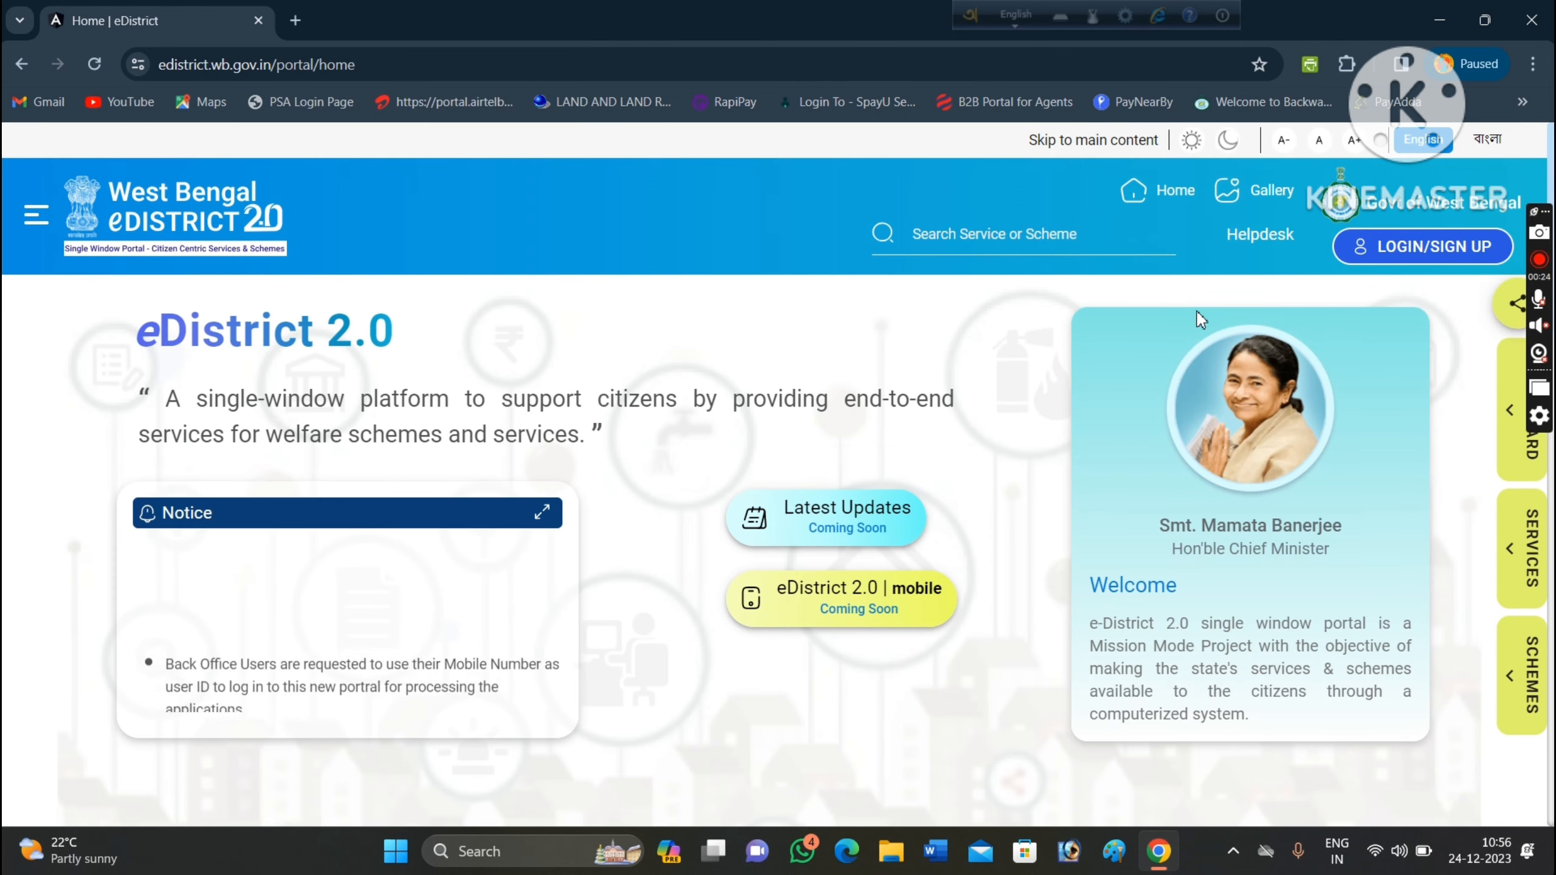
Step: Open the login page and enter the account username
click(1414, 245)
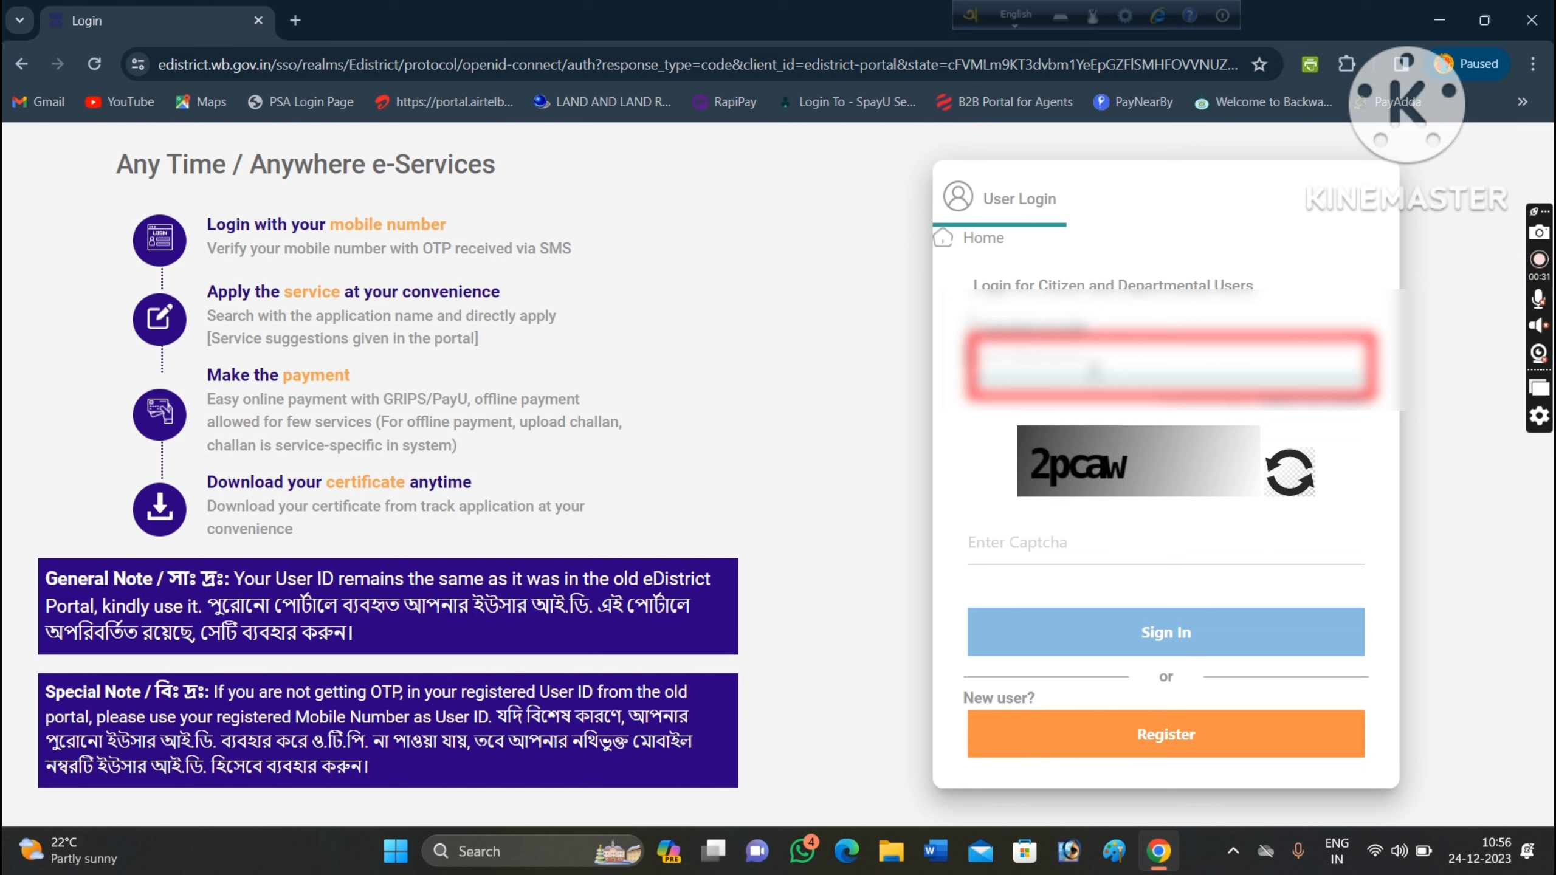
text(•••••)
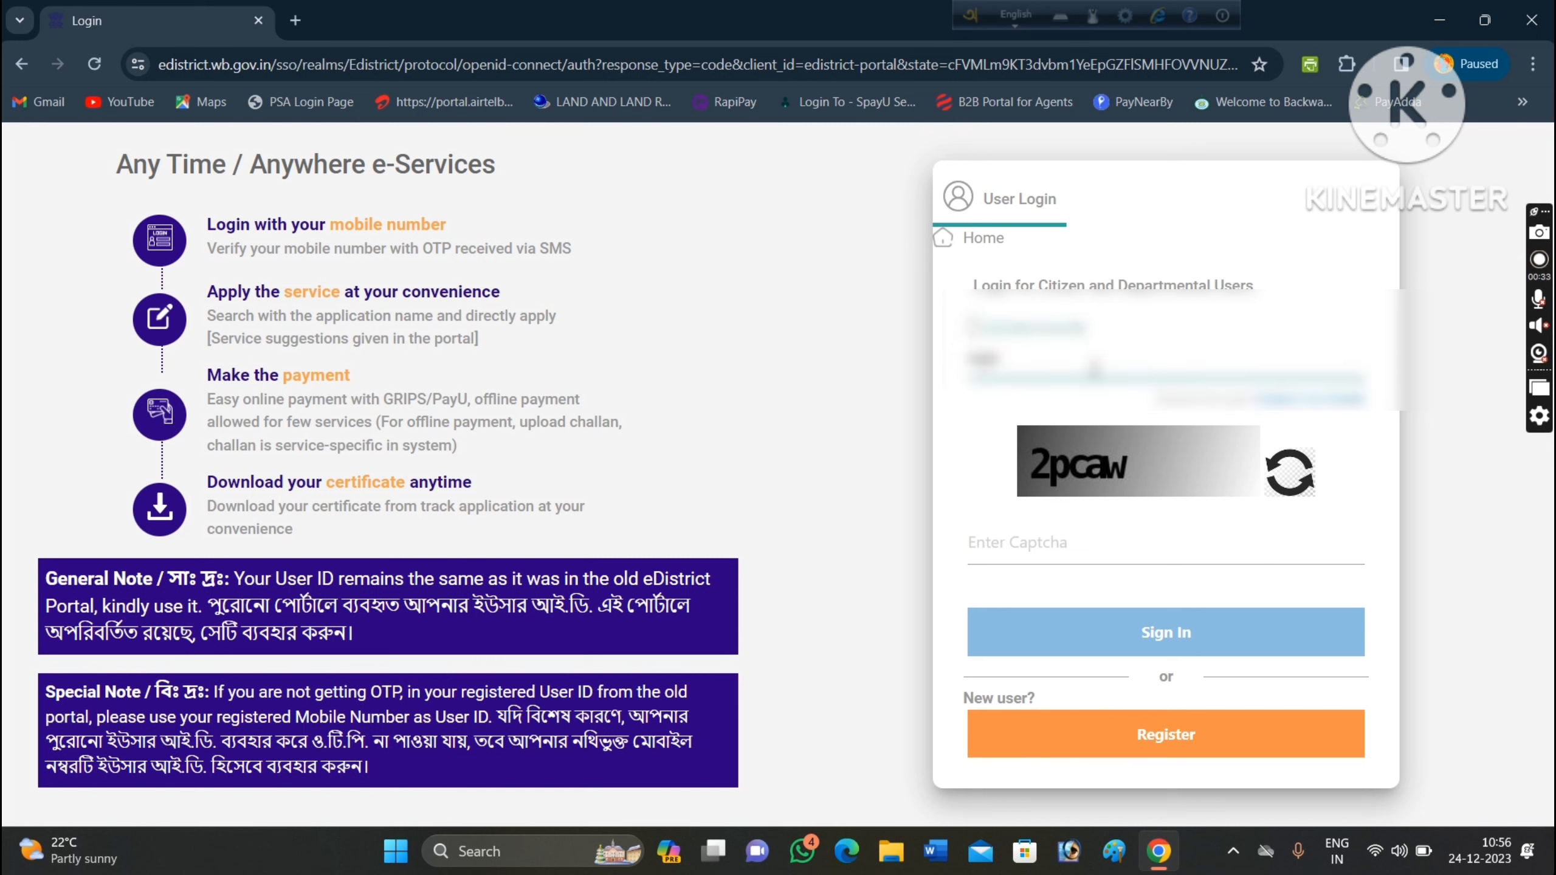
text(•••)
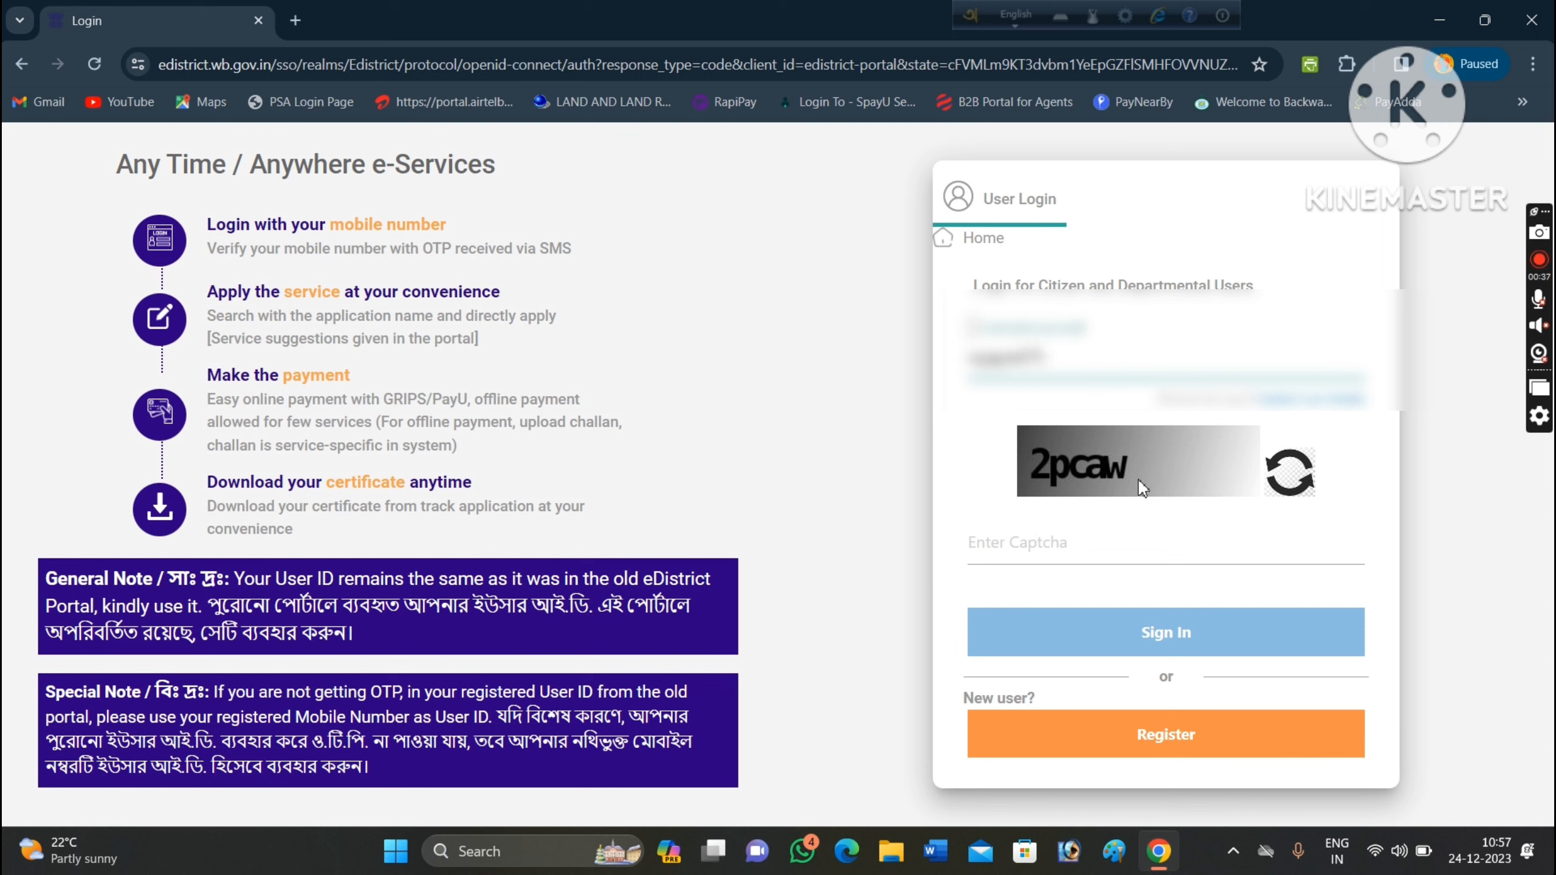
Step: Enter the captcha shown in the image and sign in
click(1132, 539)
text(2p)
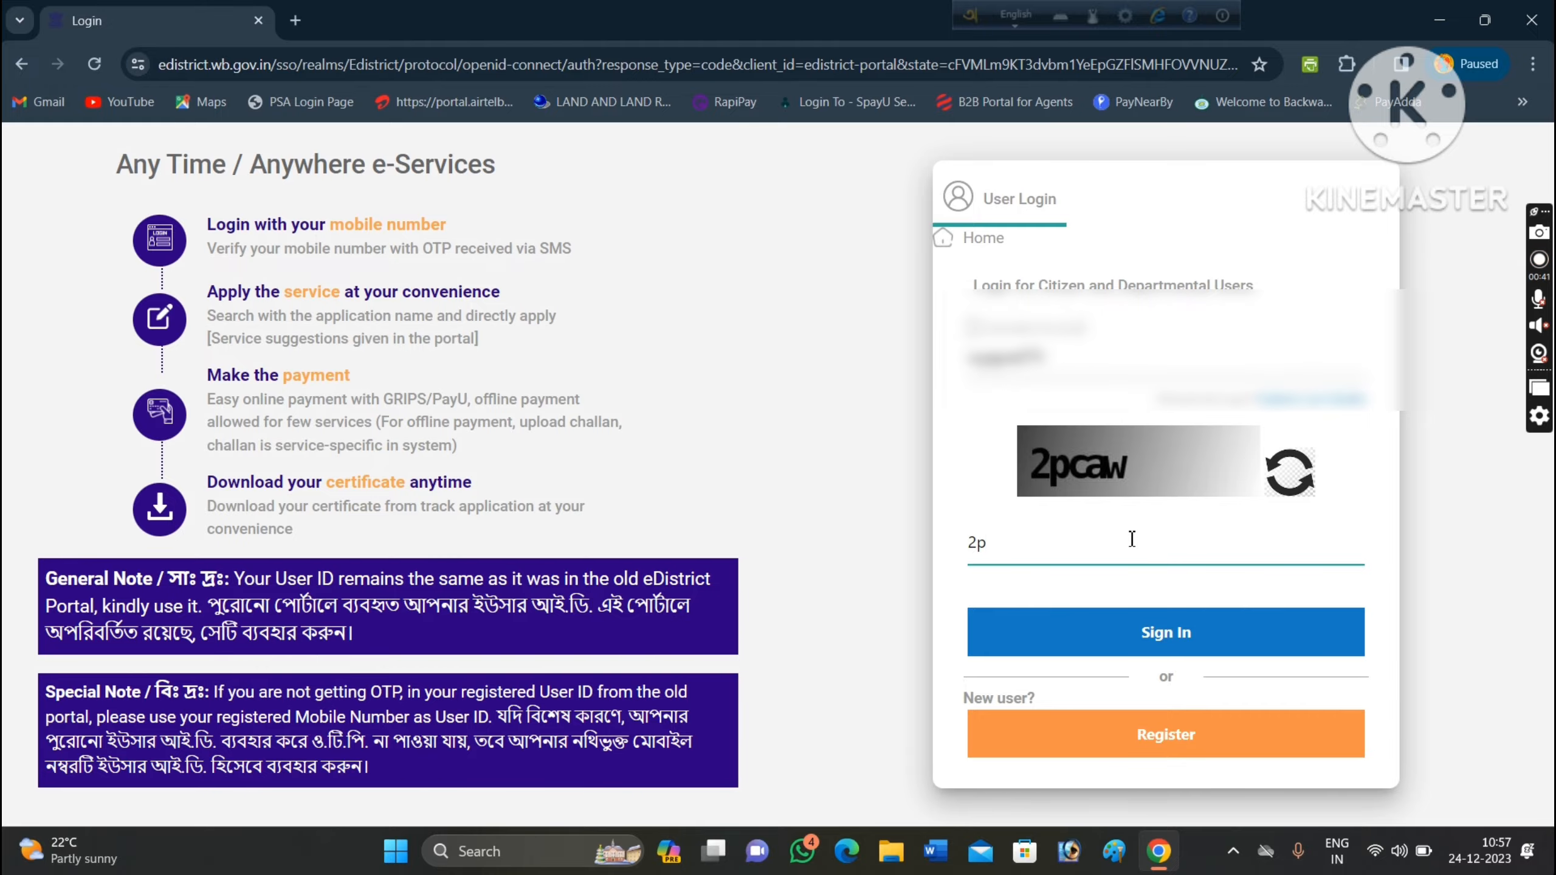
text(c)
text(a)
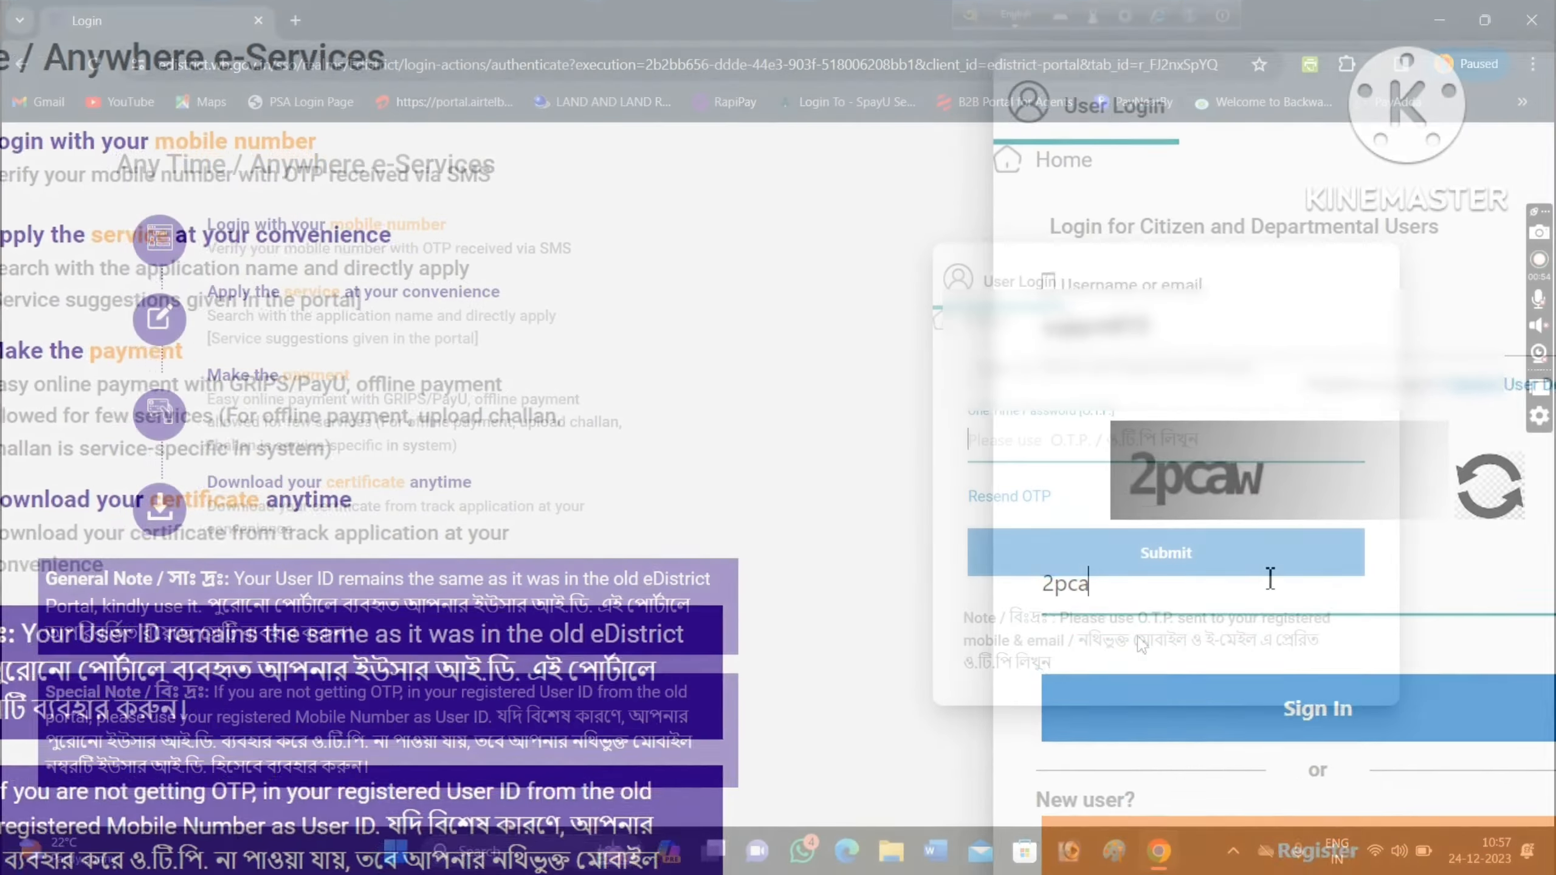
text(9)
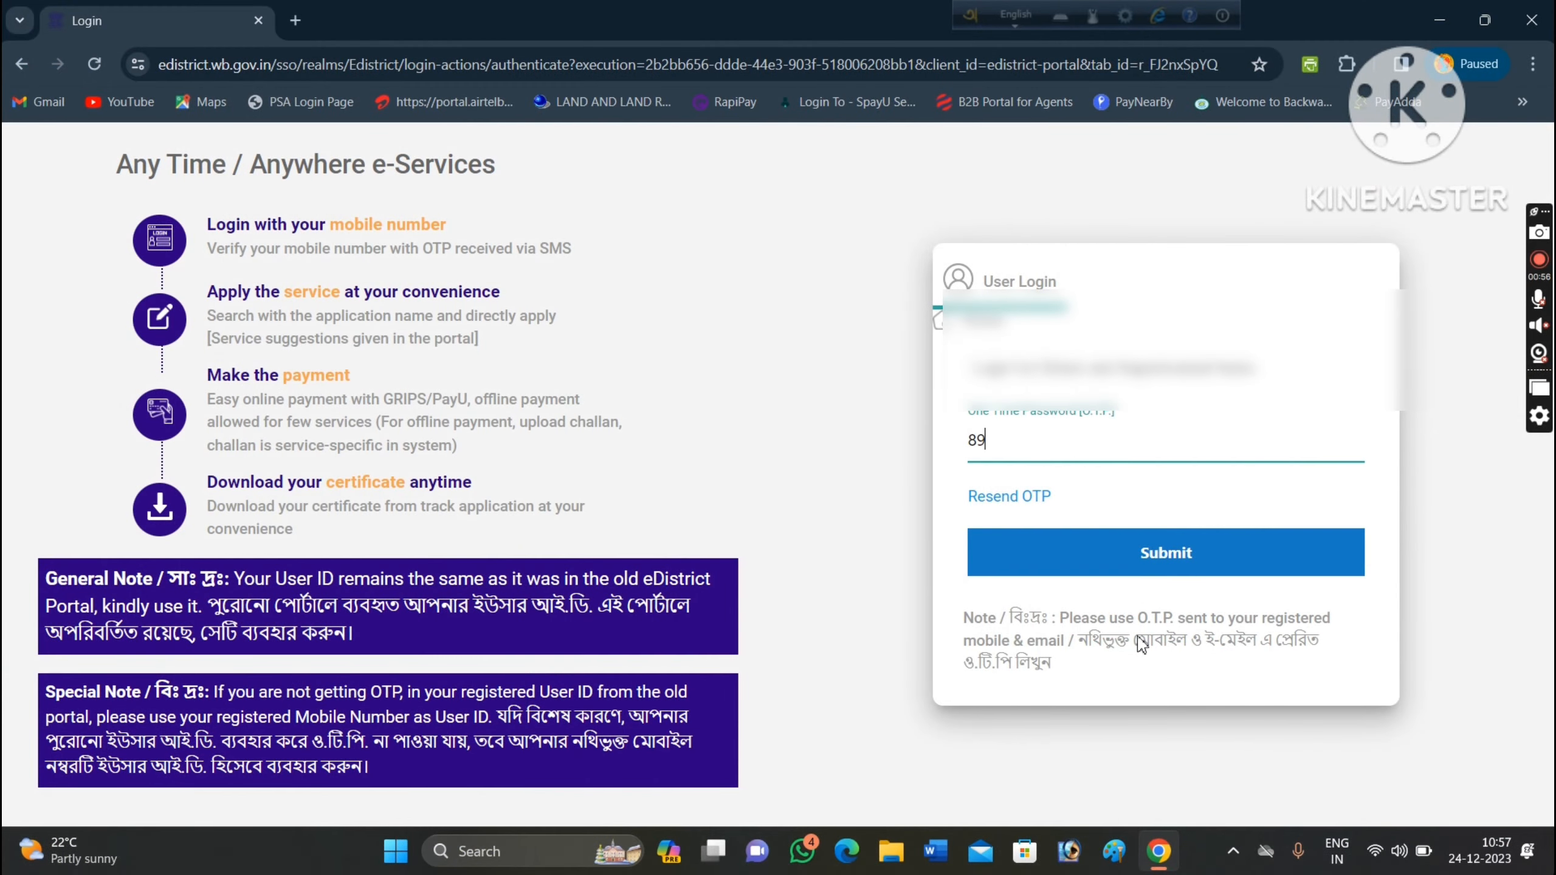
text(2881)
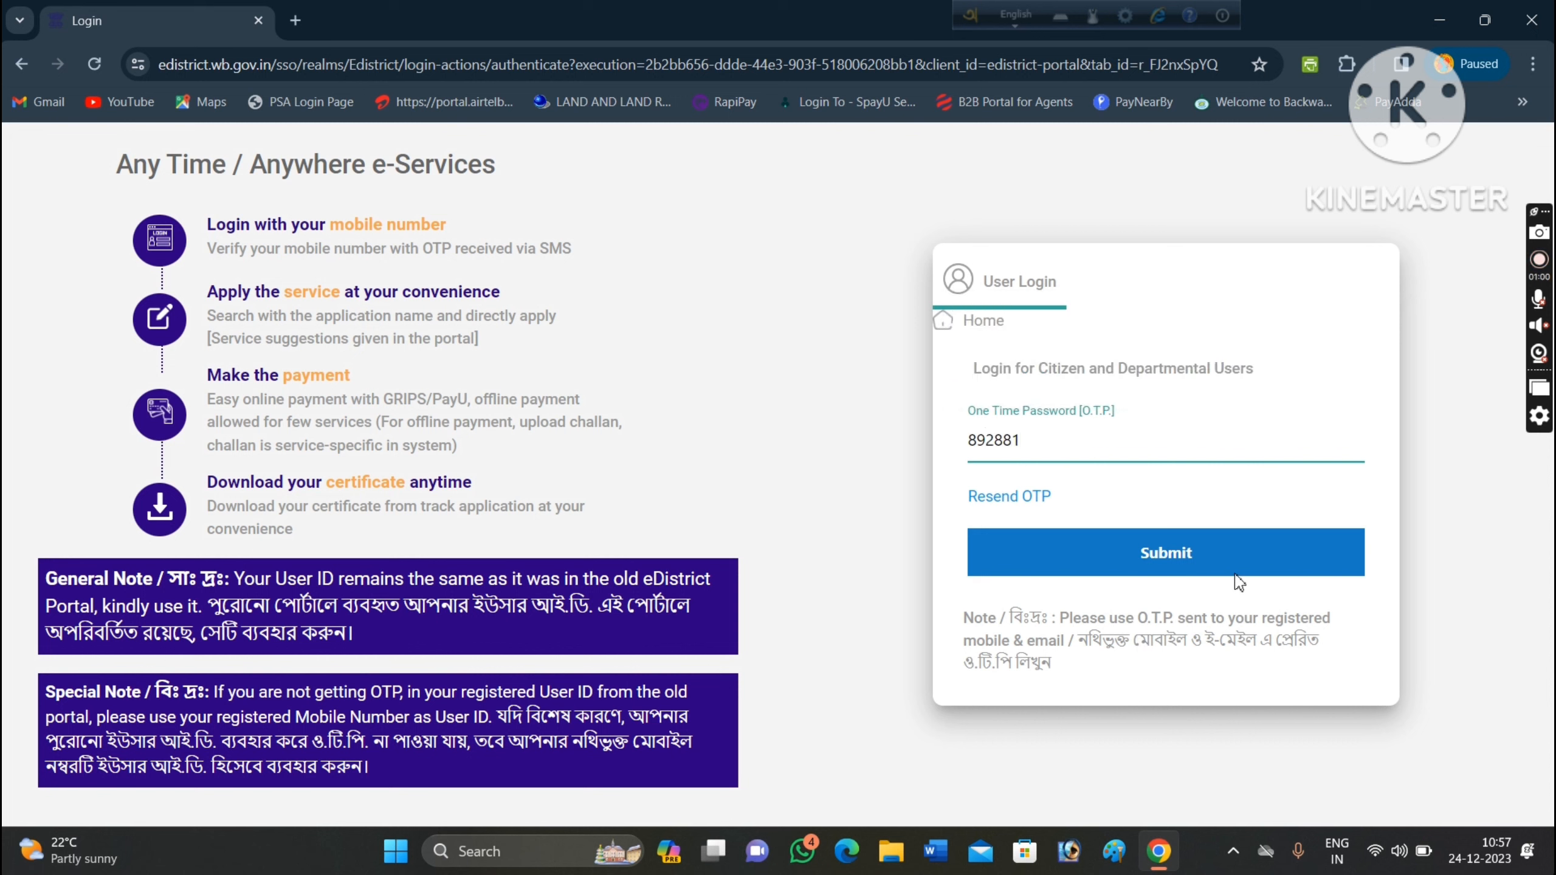
Step: Enter the one-time password received for login and submit it
click(1244, 554)
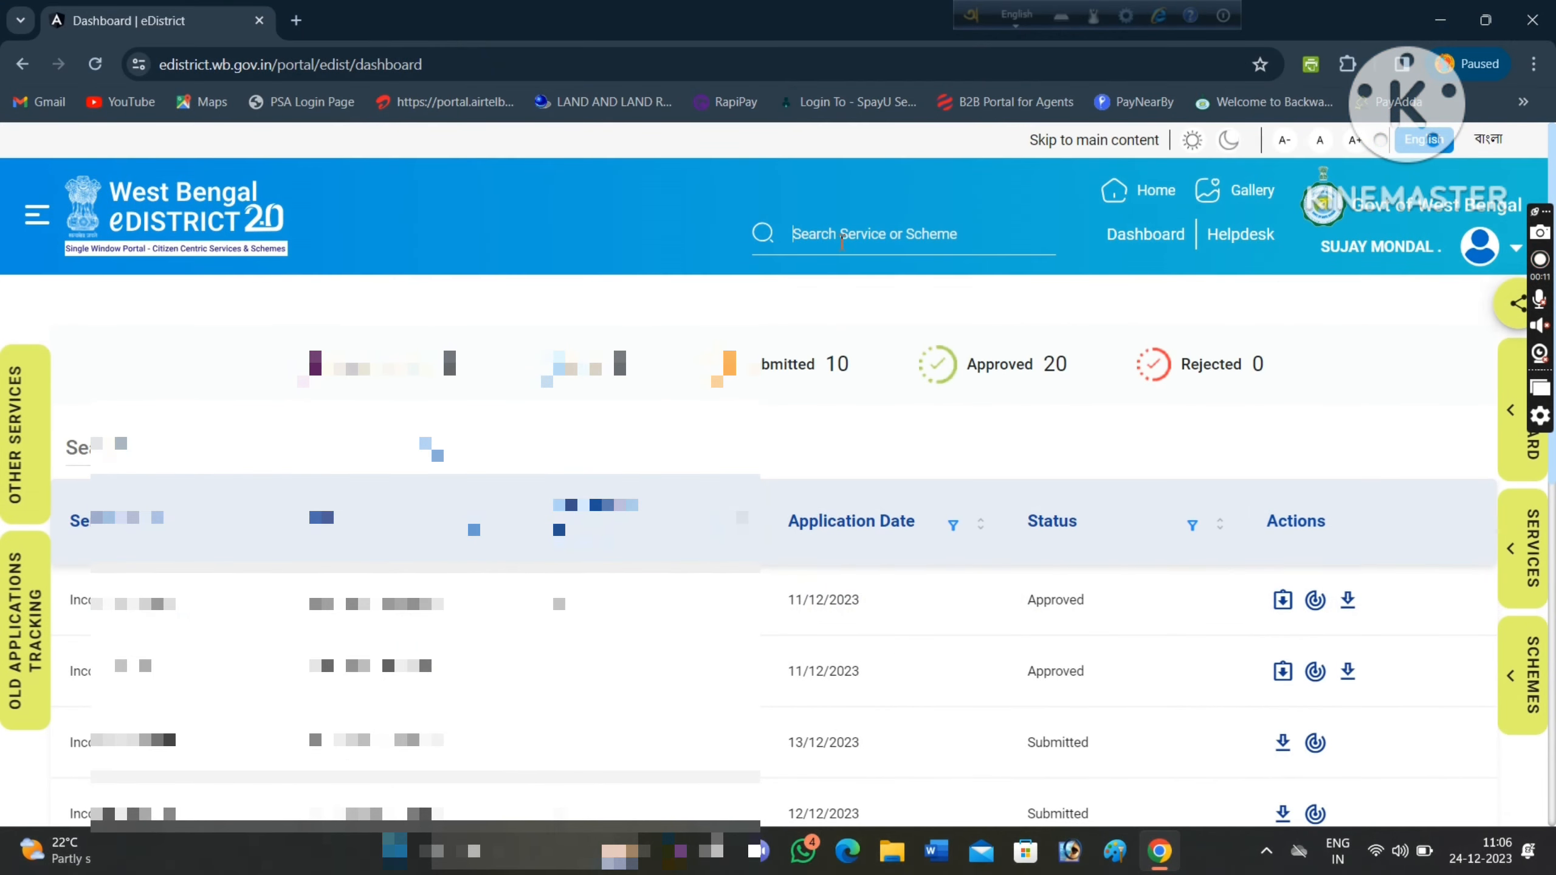
Step: Search services for "certificate", open Local Residence (Domicile) Certificate and accept its eligibility and acceptance criteria
text(certif)
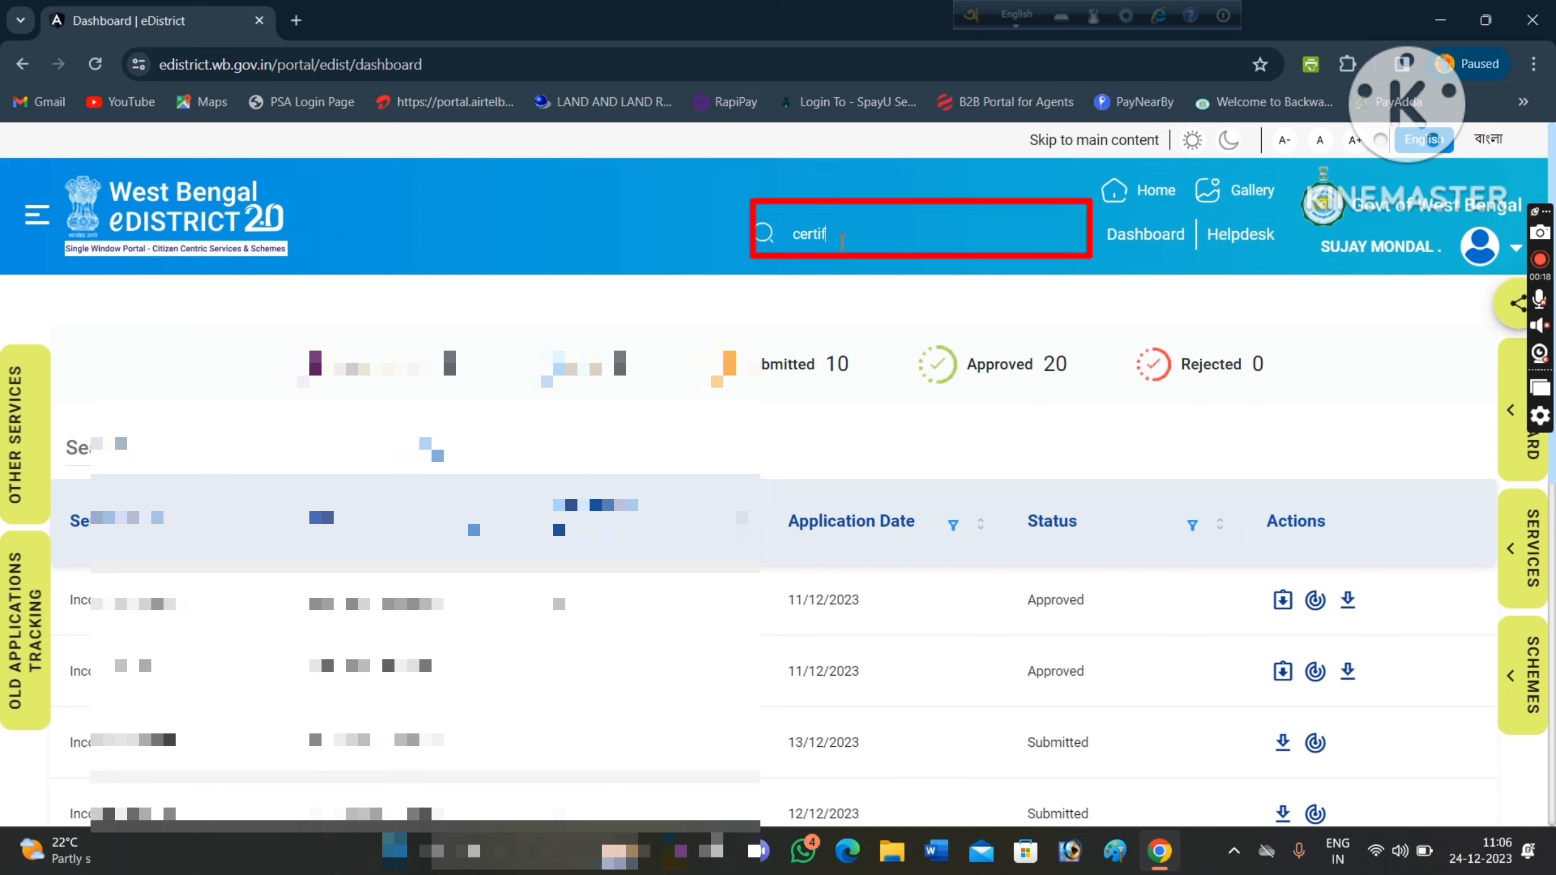
text(icate)
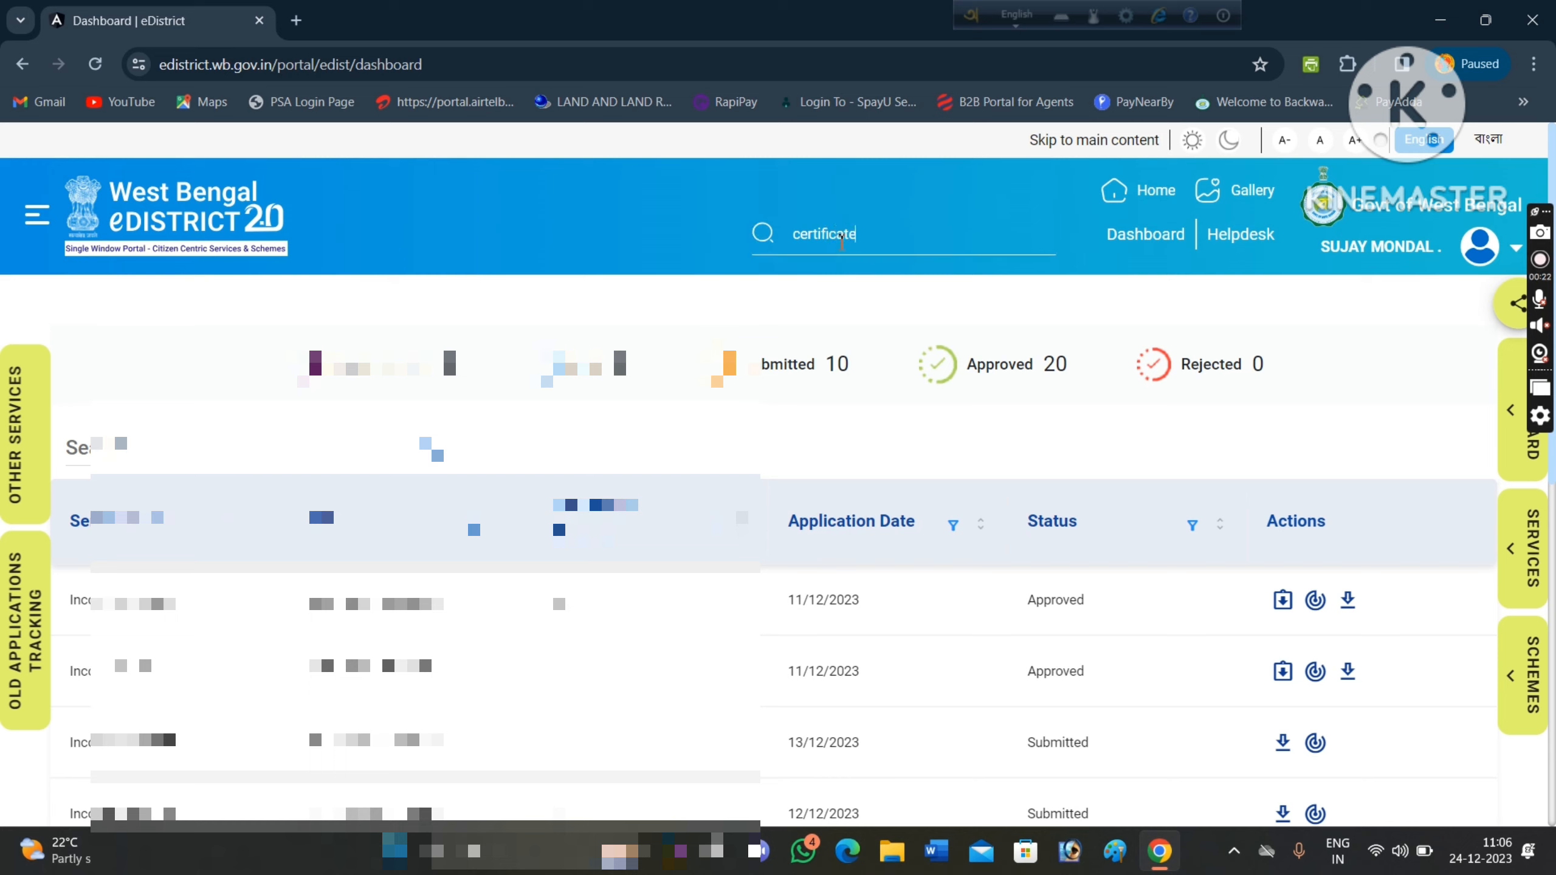
key(Return)
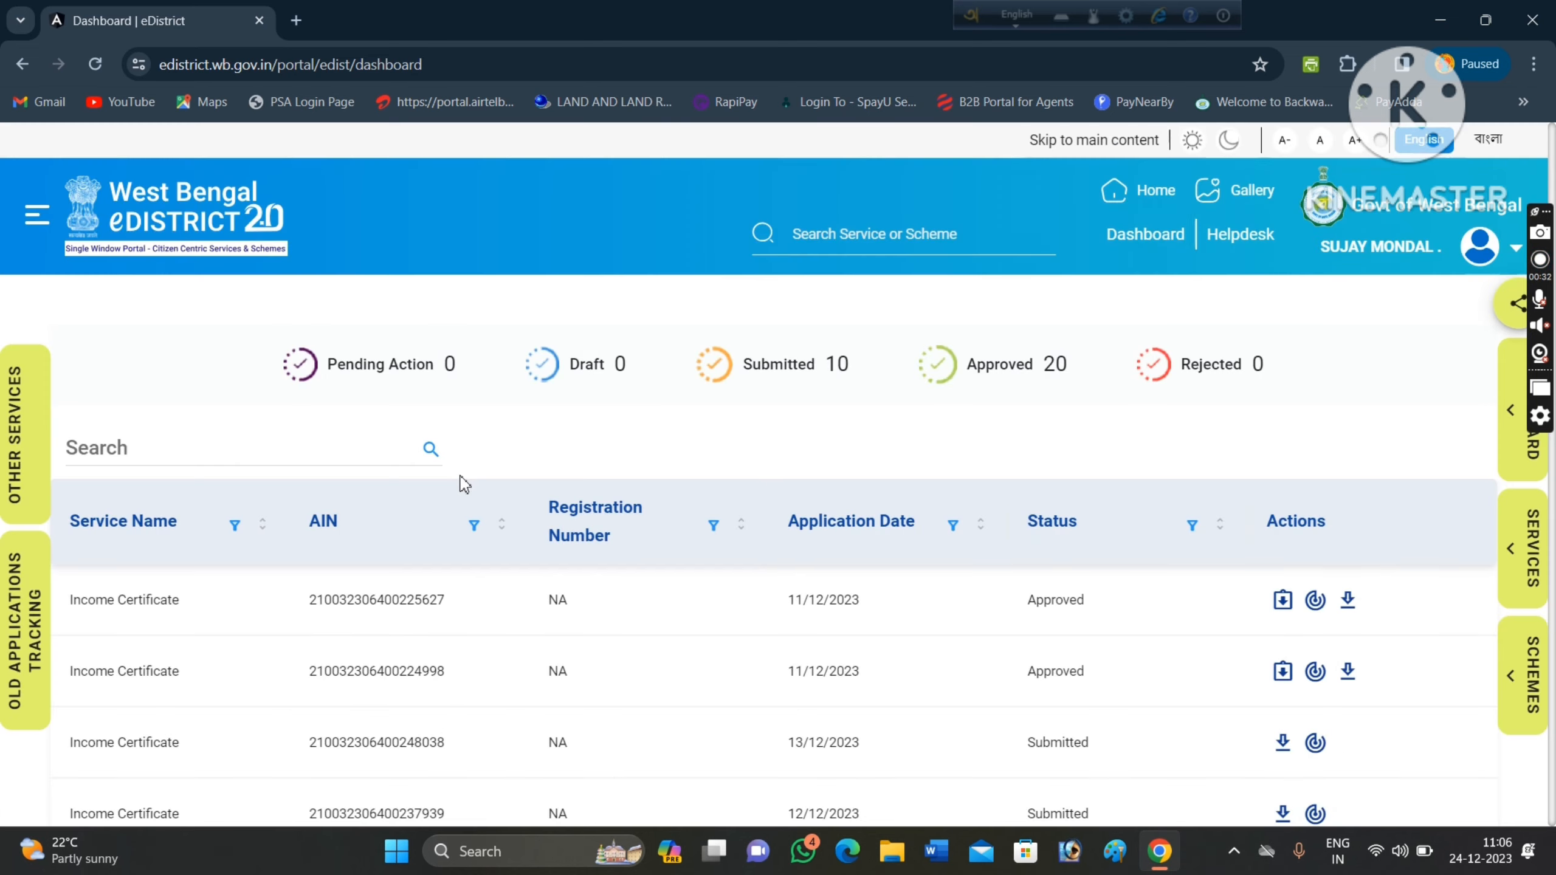
scroll(461, 485, down, 2)
scroll(464, 485, down, 4)
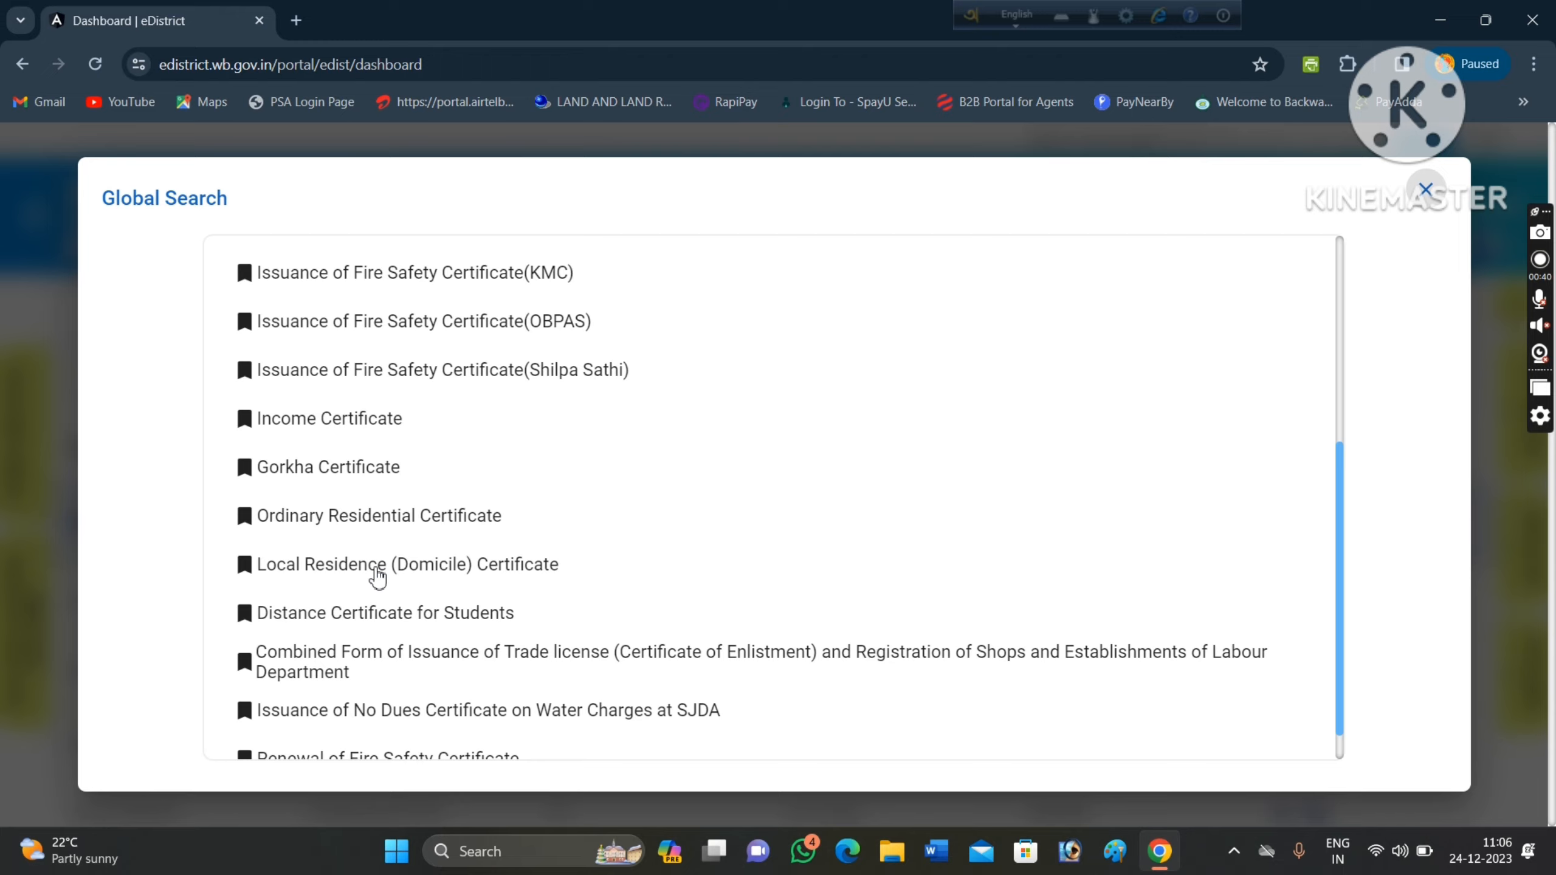
click(378, 576)
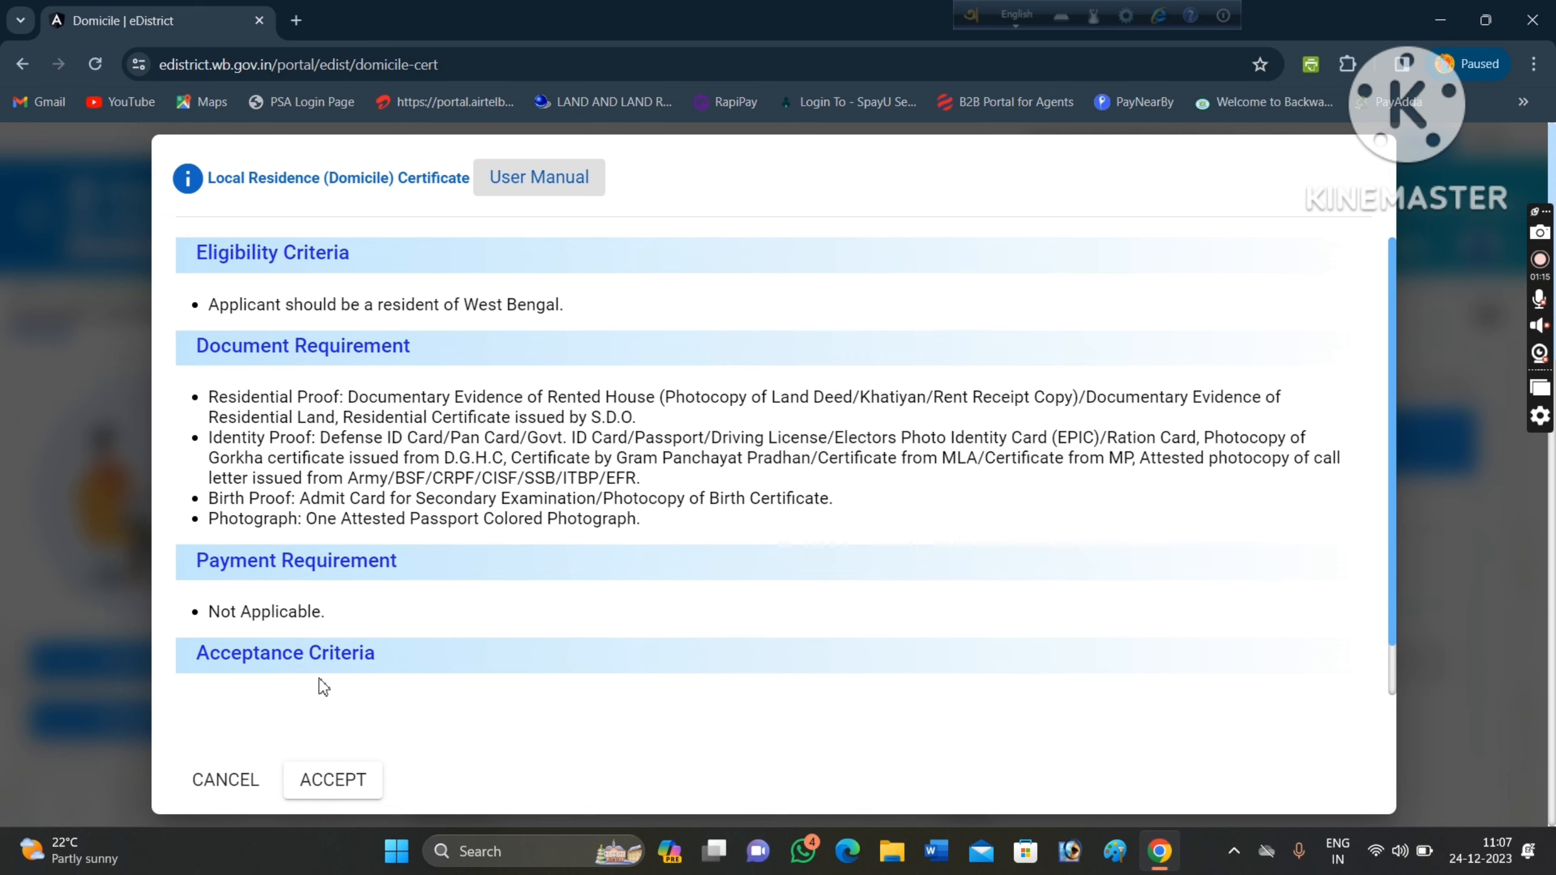
scroll(323, 686, down, 1)
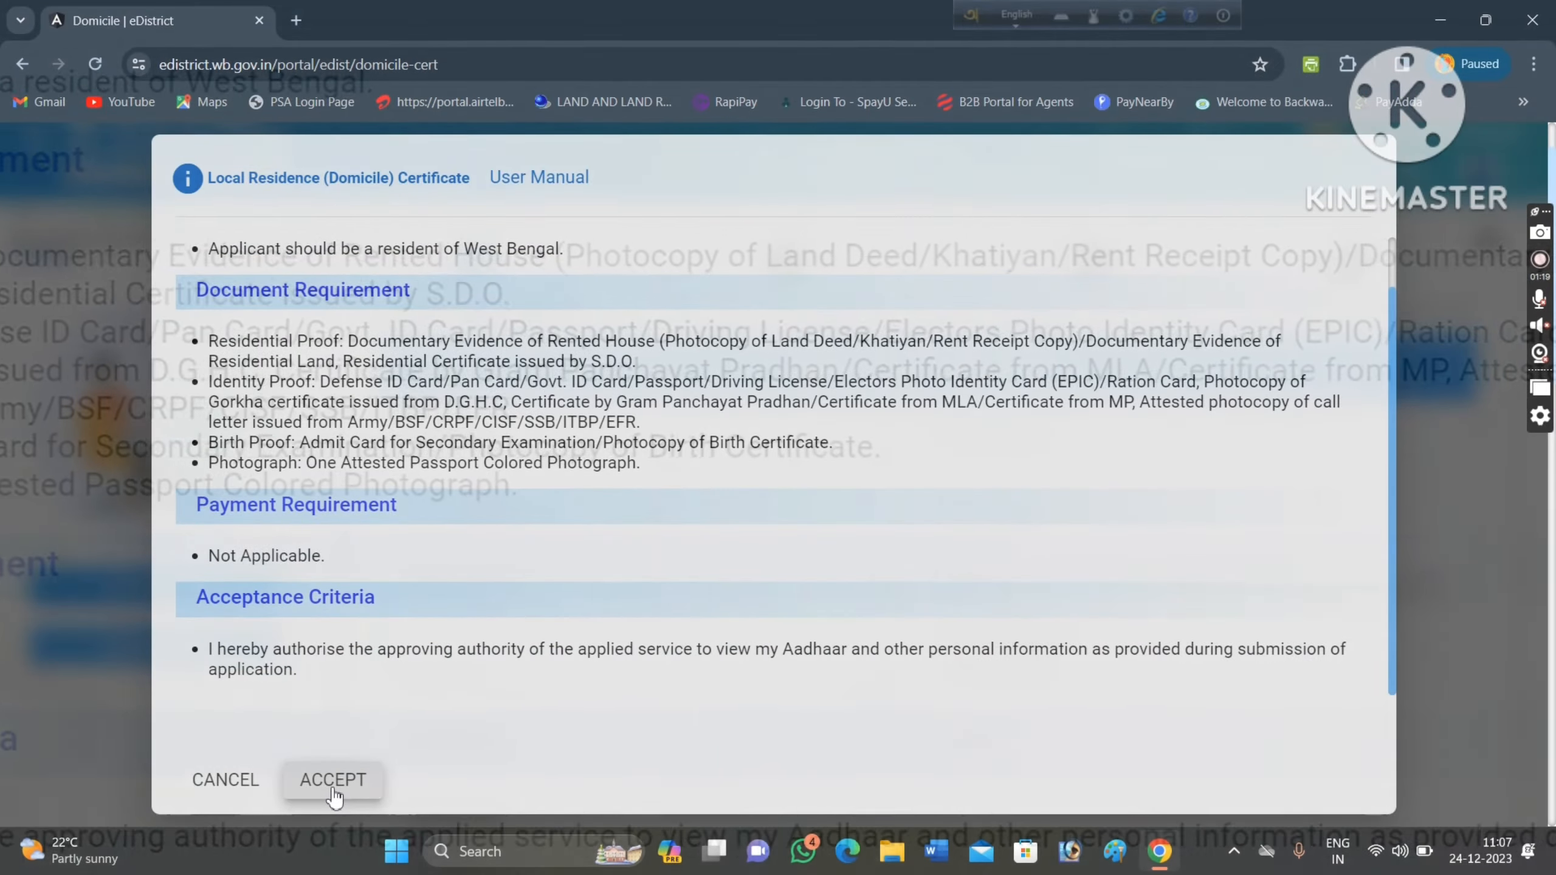
click(332, 780)
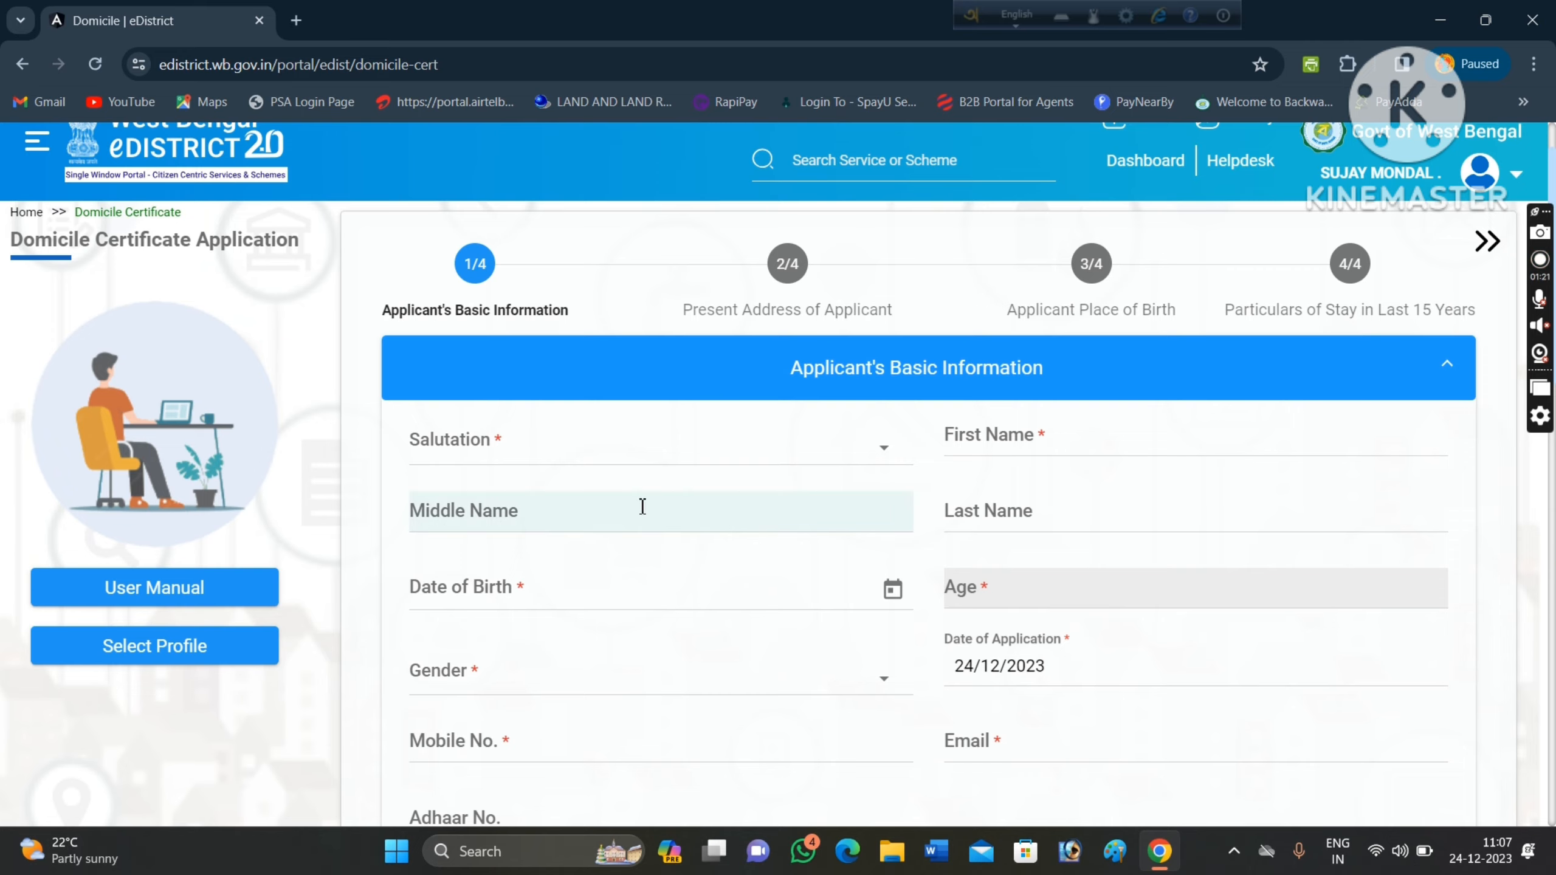
Step: Select the salutation Mr. and enter the applicant's first name
click(704, 432)
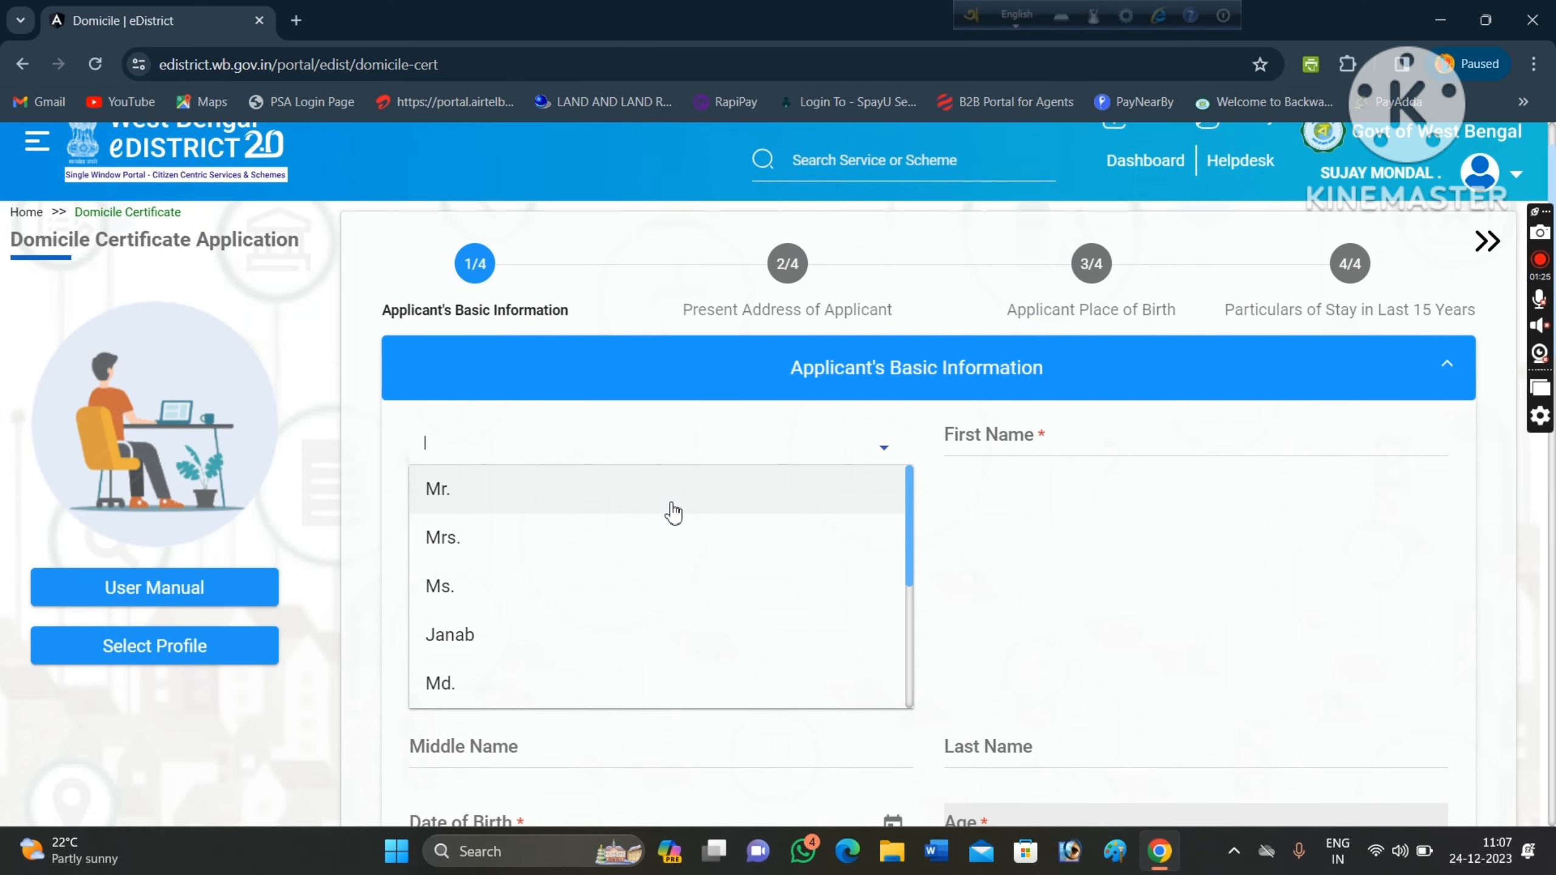
click(672, 512)
click(1063, 426)
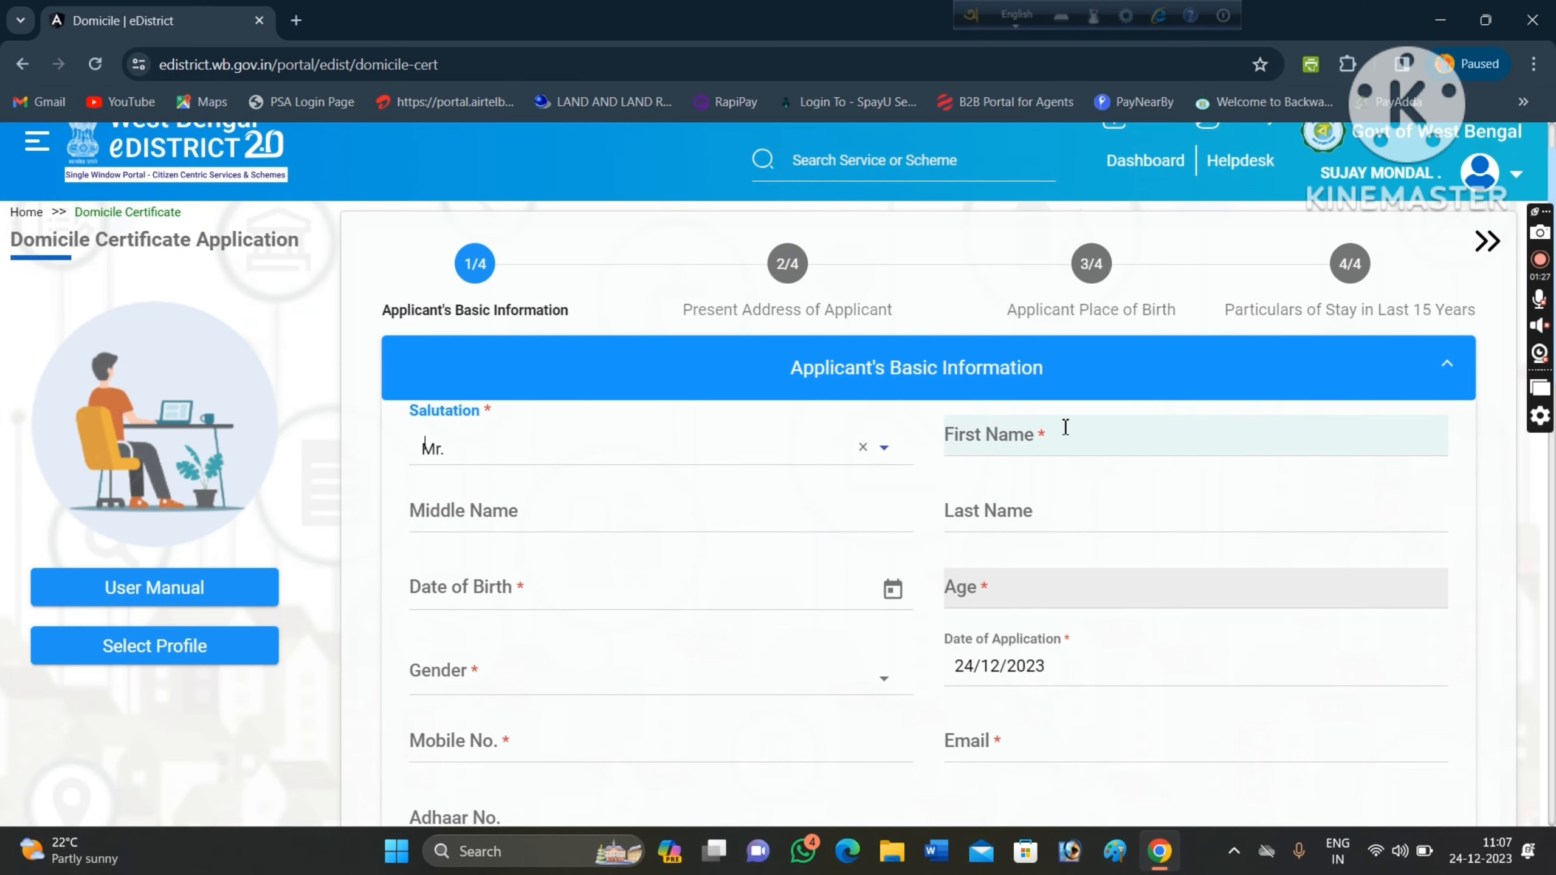
text(S)
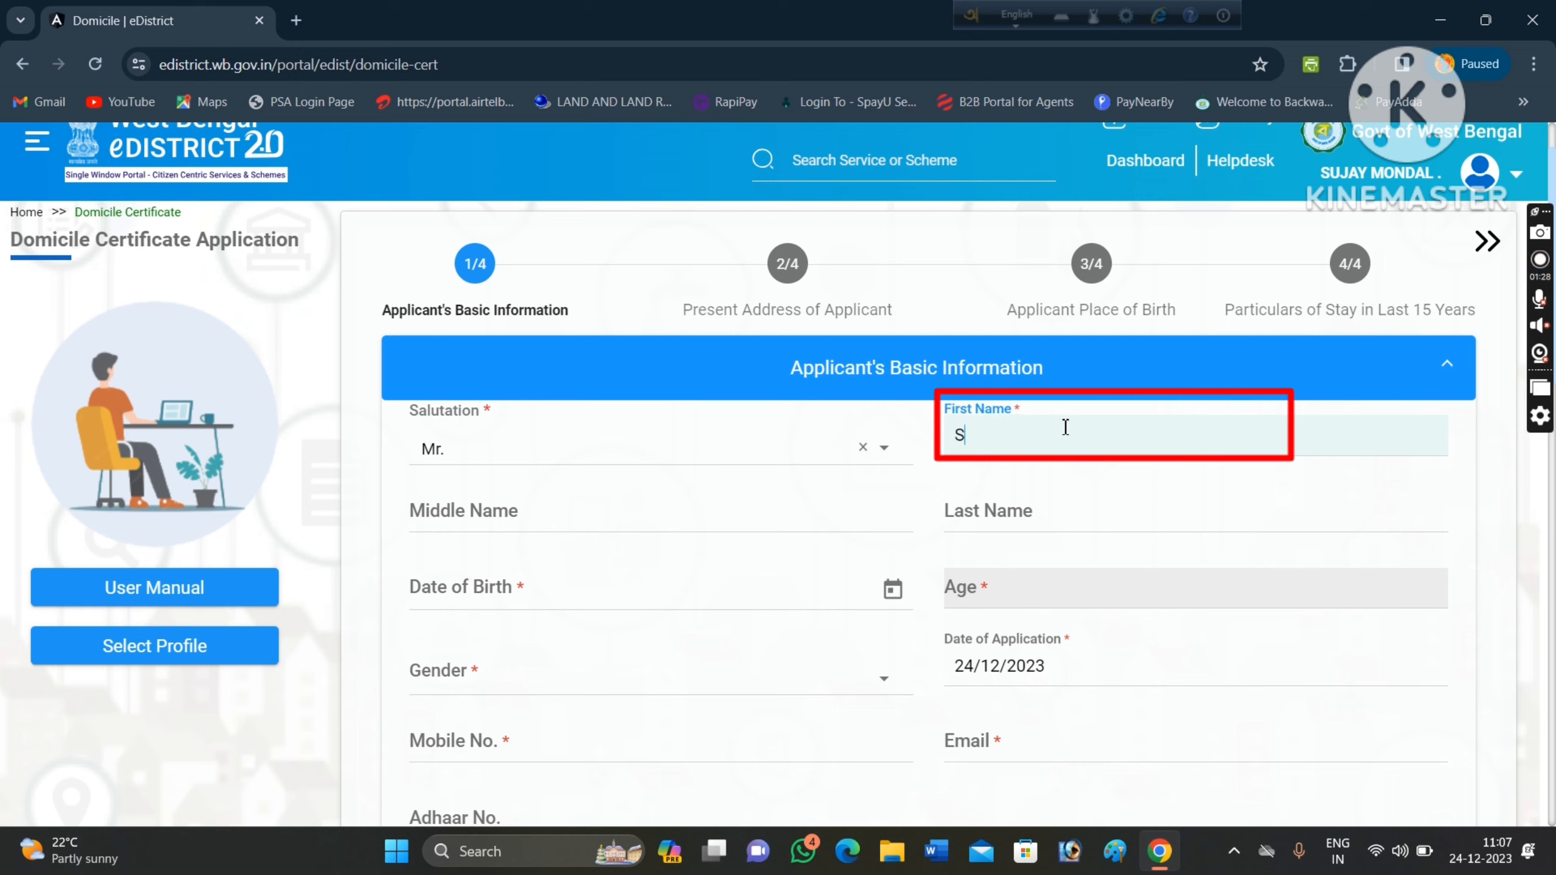
text(uj)
key(BackSpace)
key(BackSpace)
key(BackSpace)
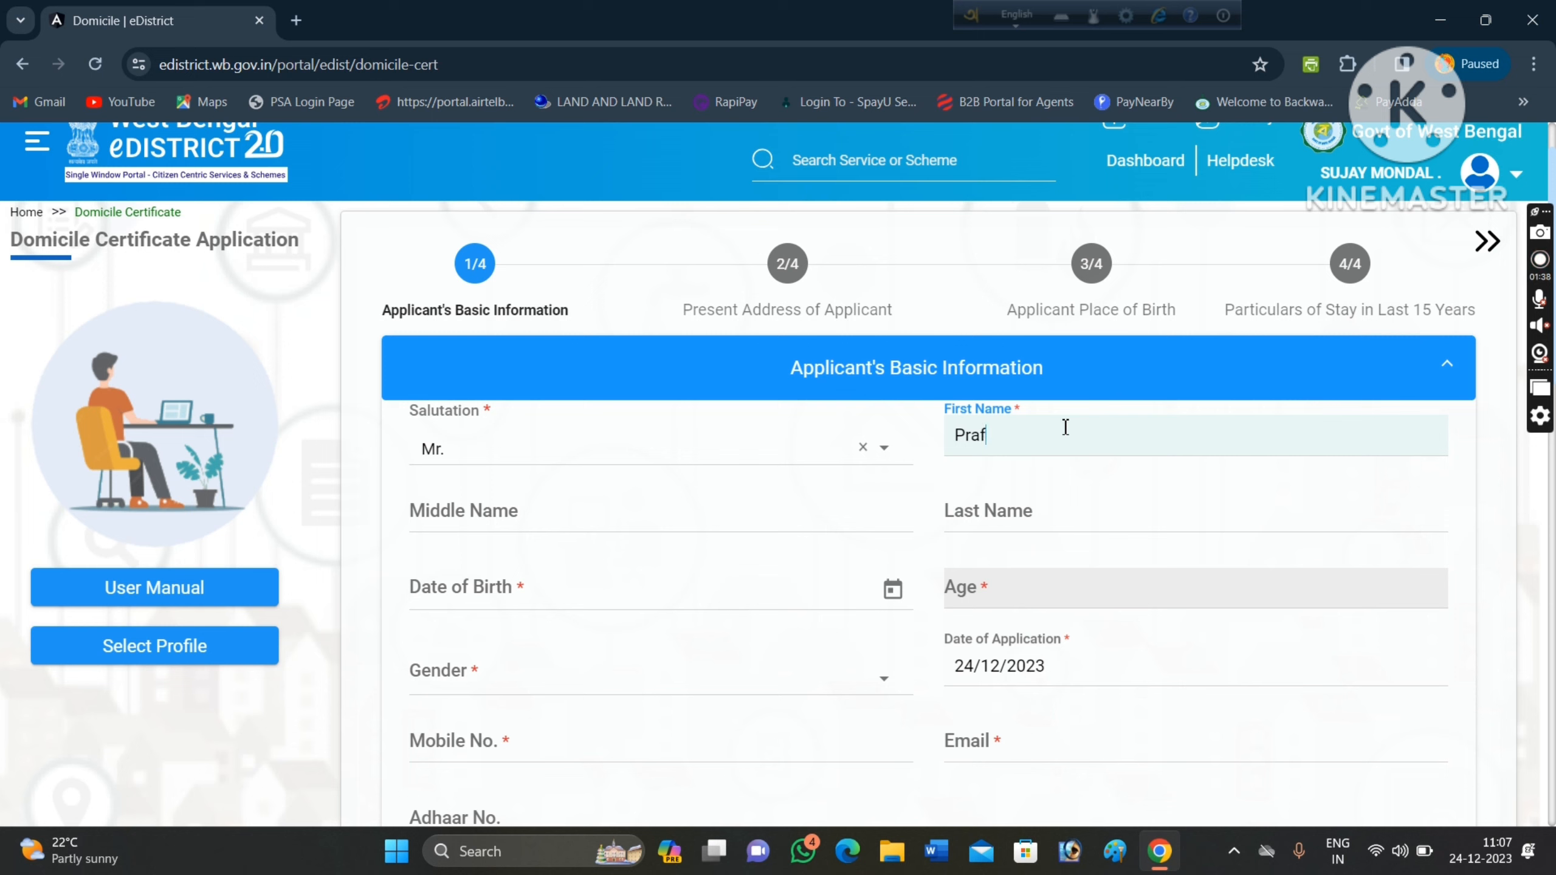
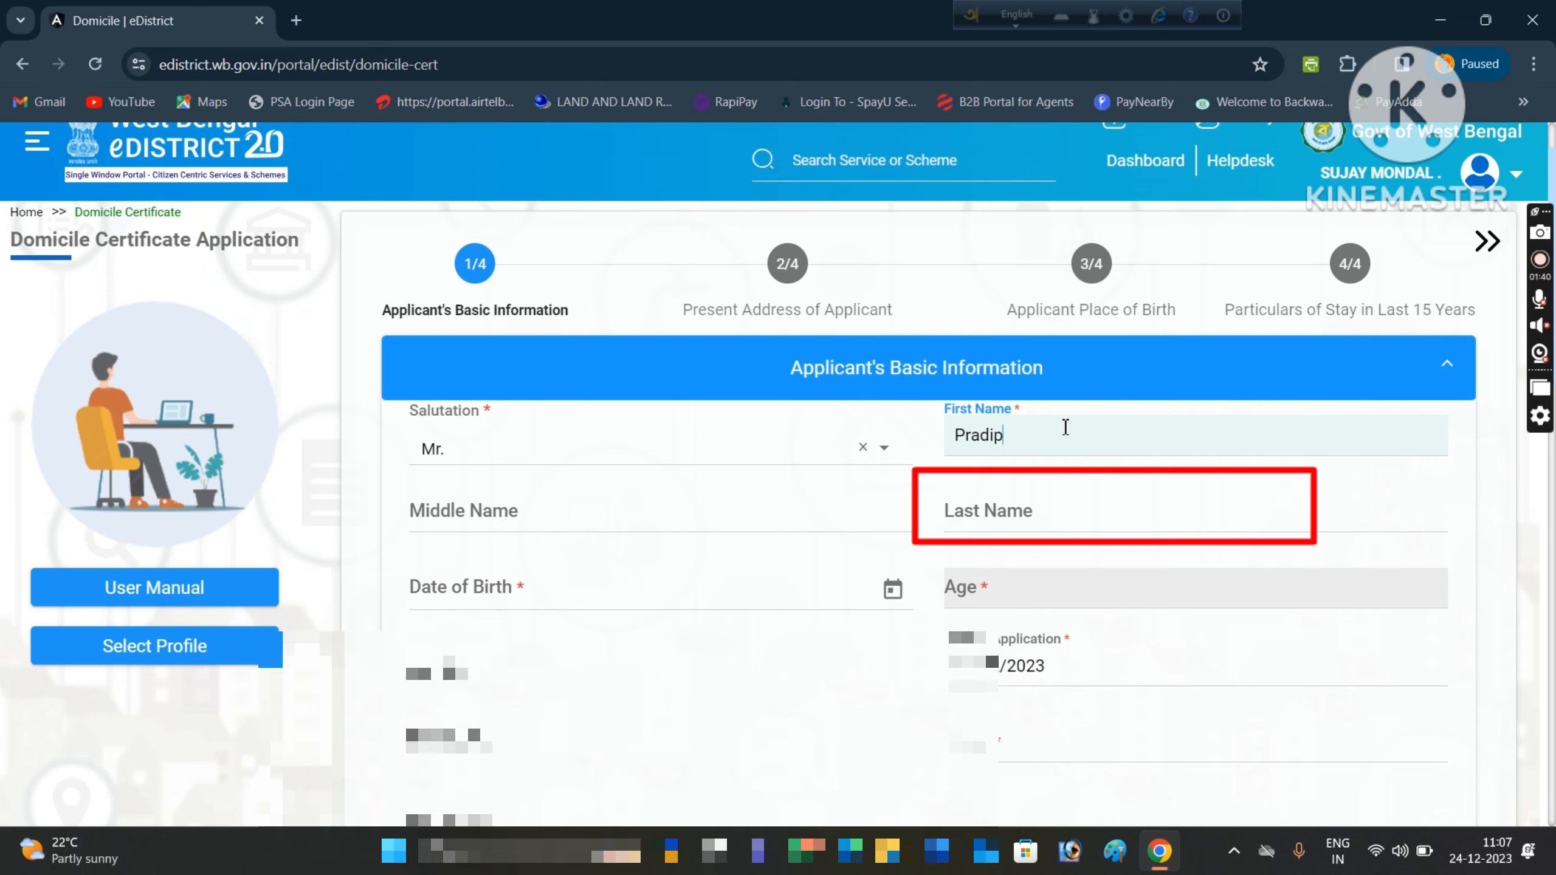
Step: Enter the applicant's last name
click(1055, 507)
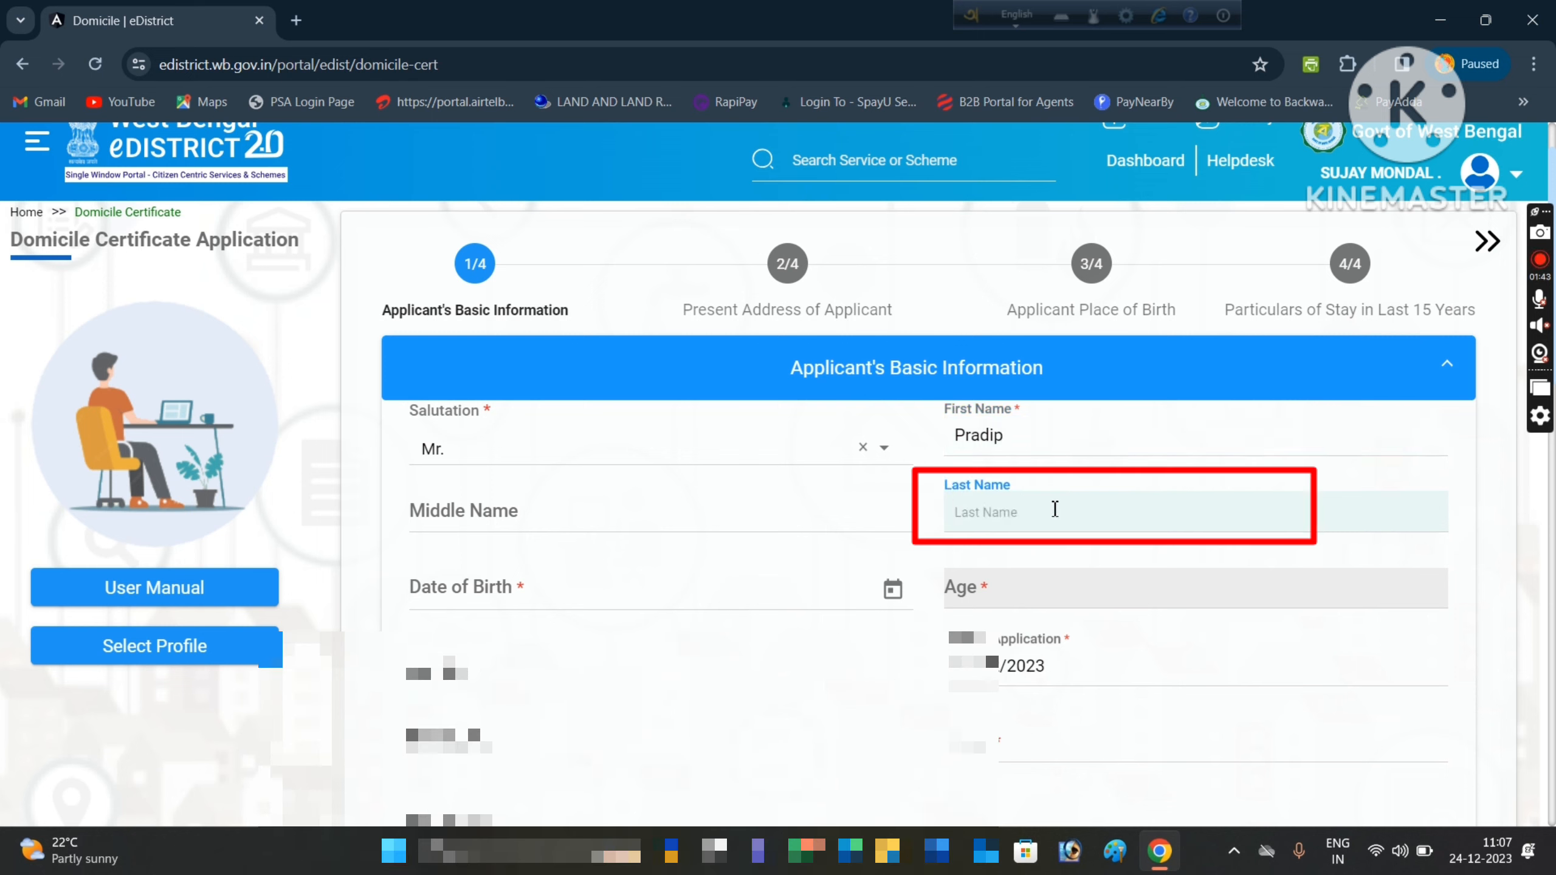
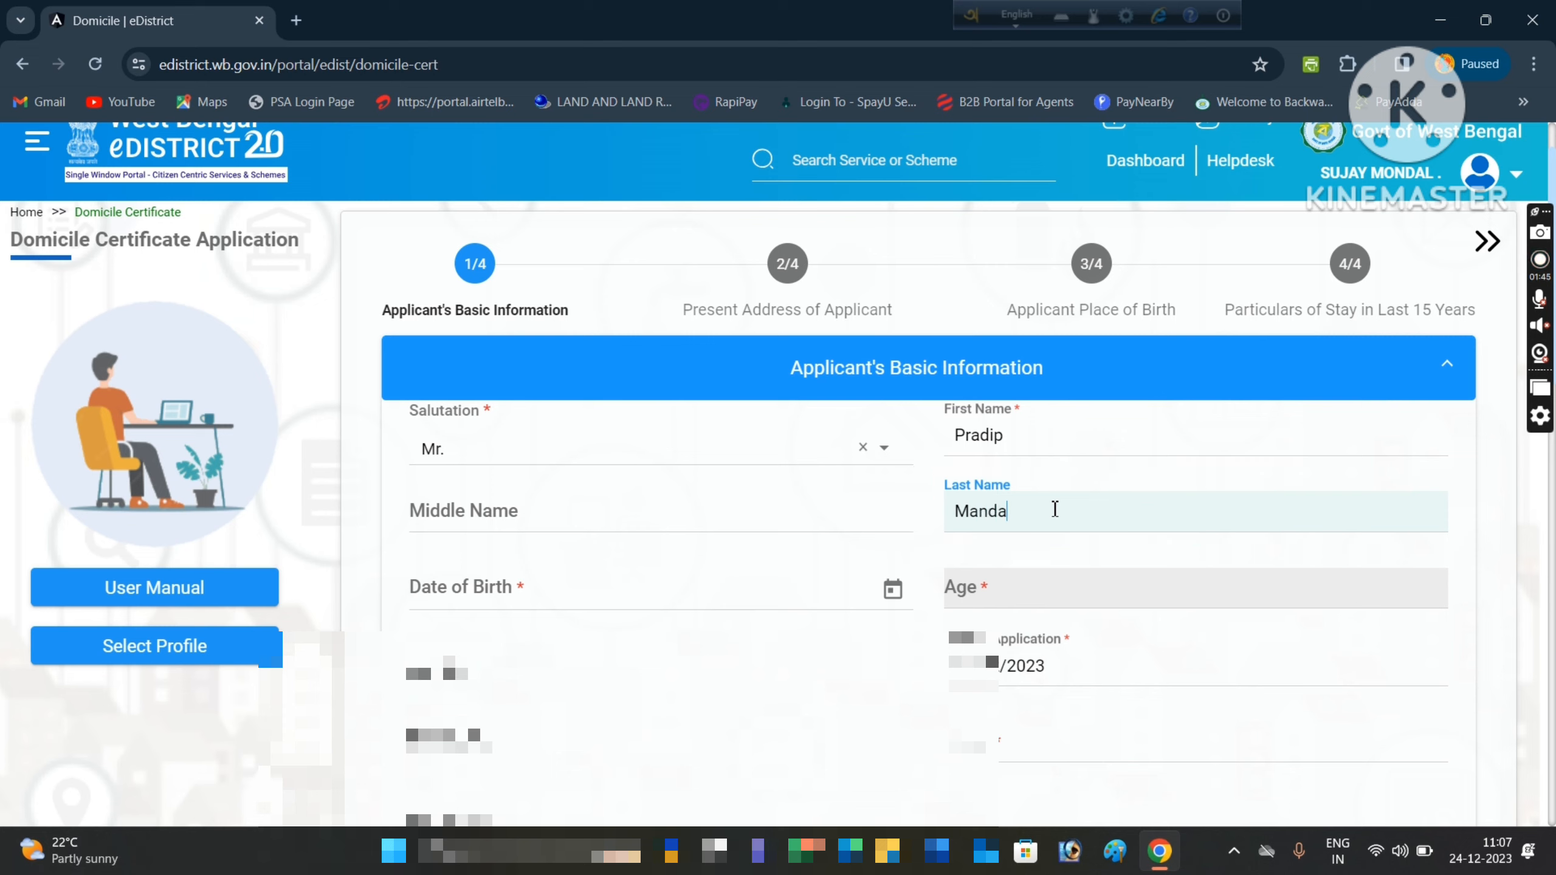
Step: Pick the applicant's date of birth from the calendar by year, month and day
click(777, 590)
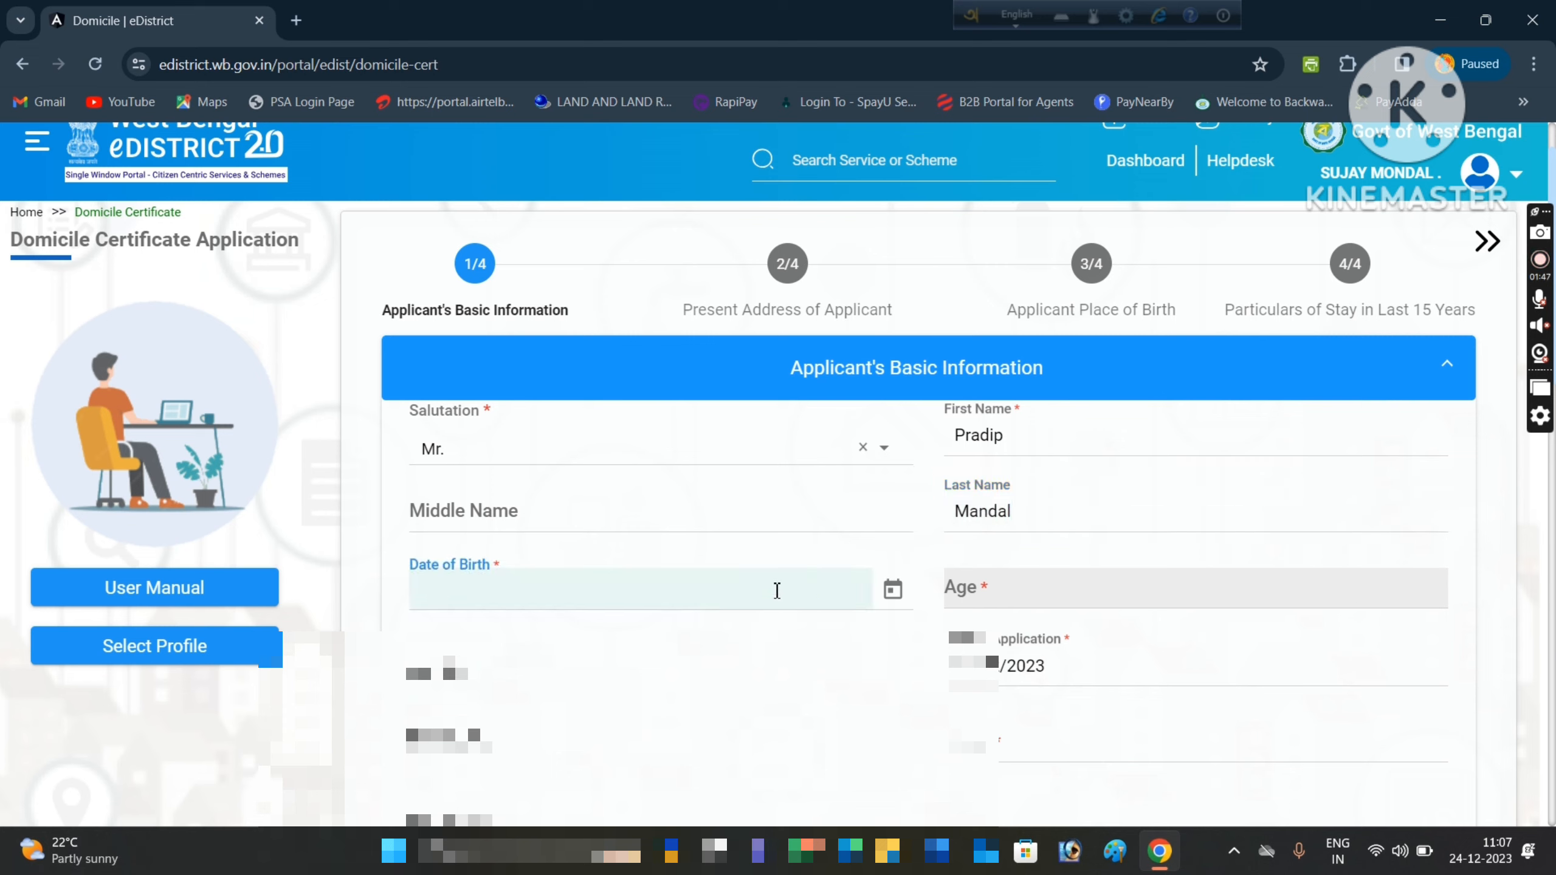
click(904, 585)
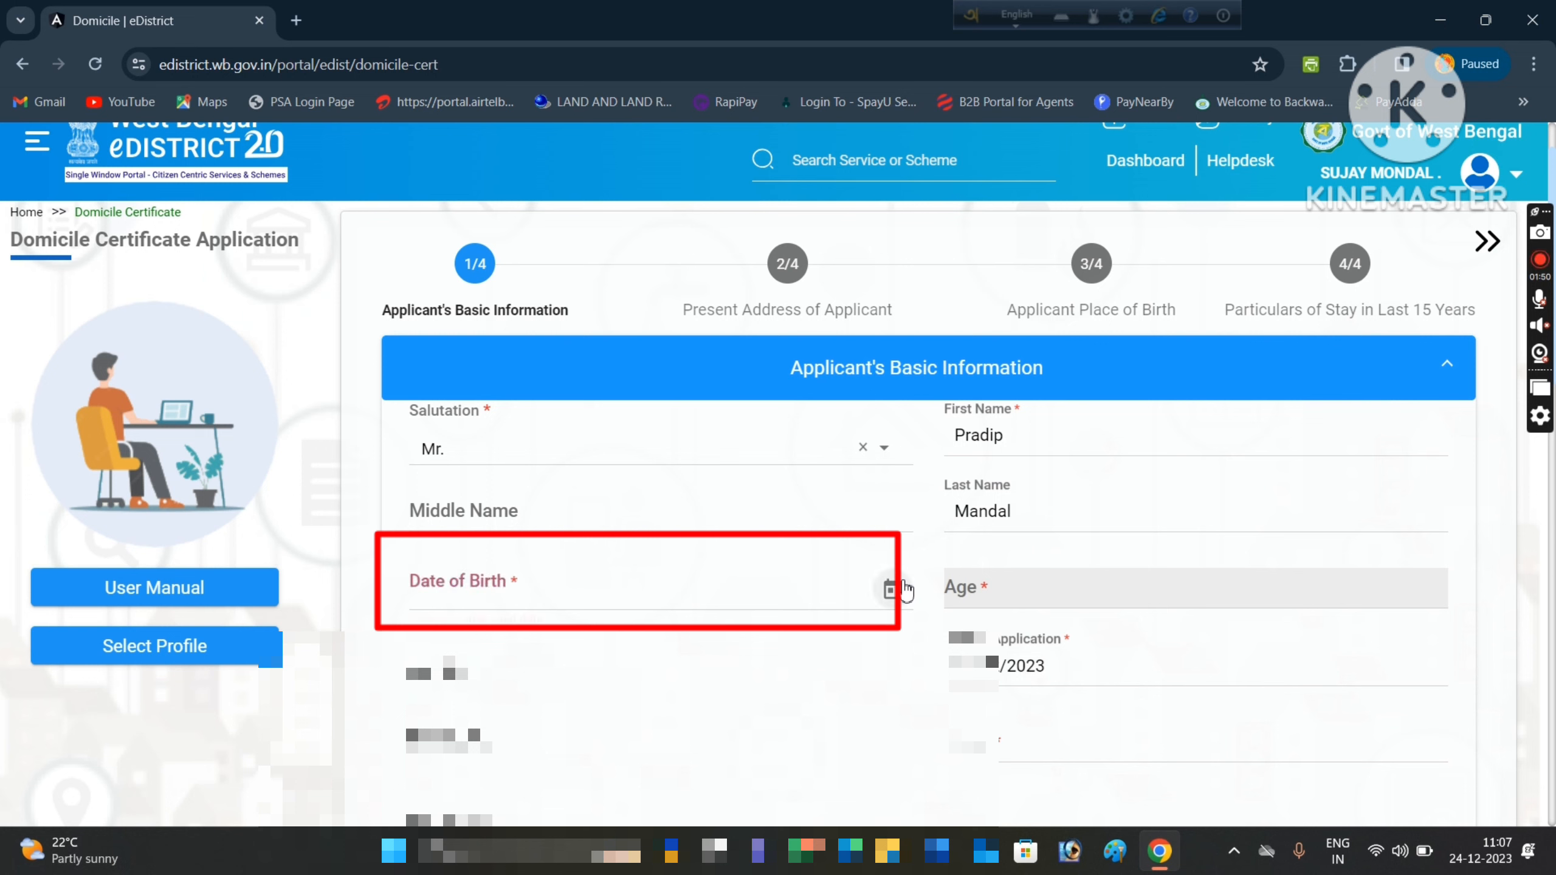
click(534, 238)
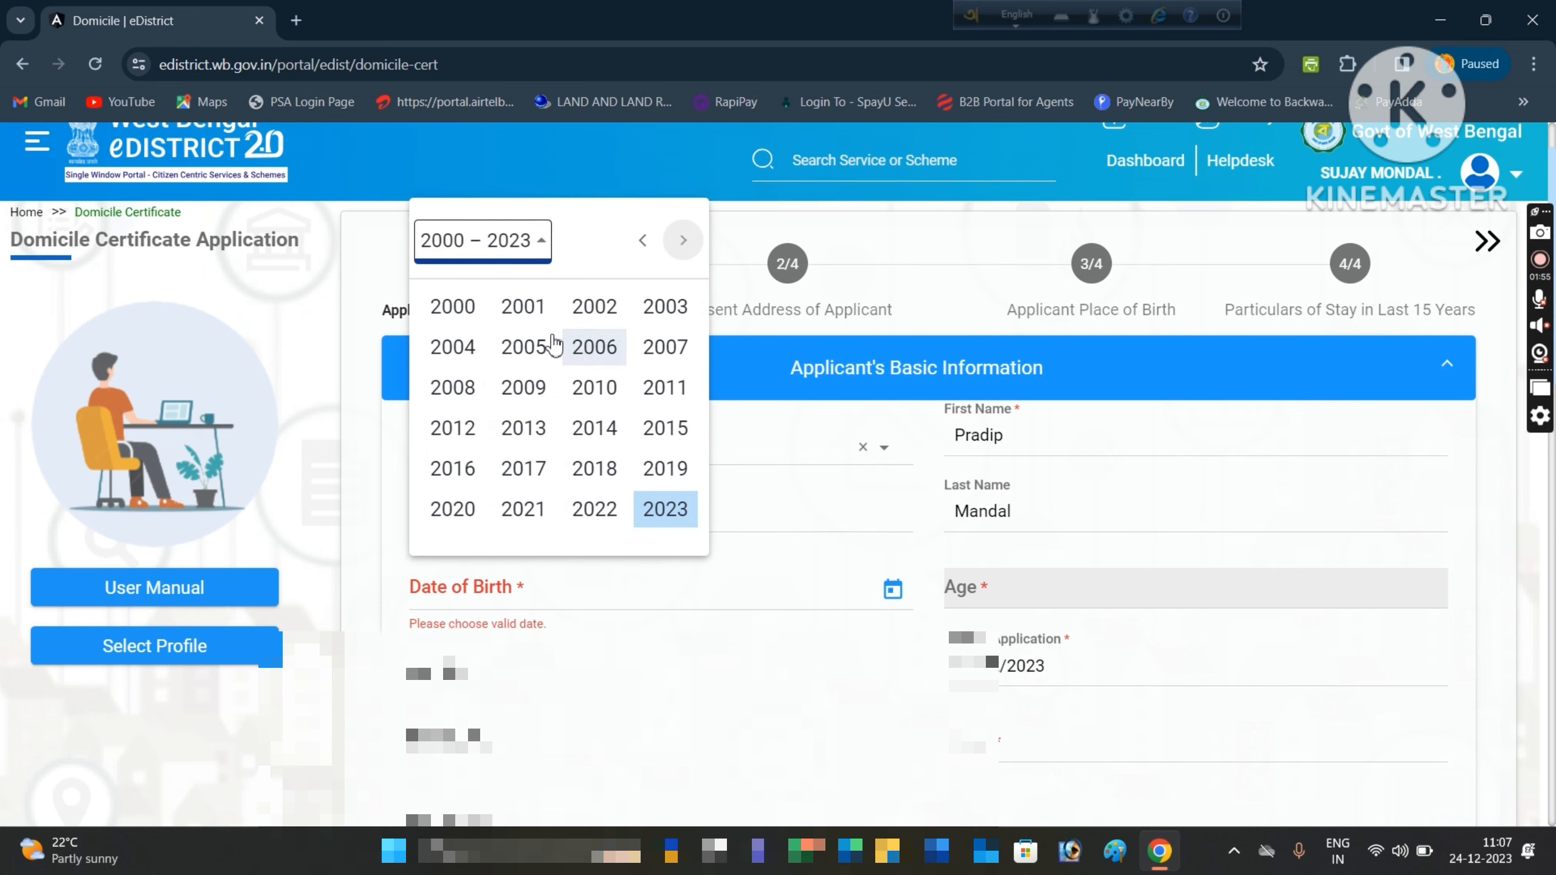
click(450, 309)
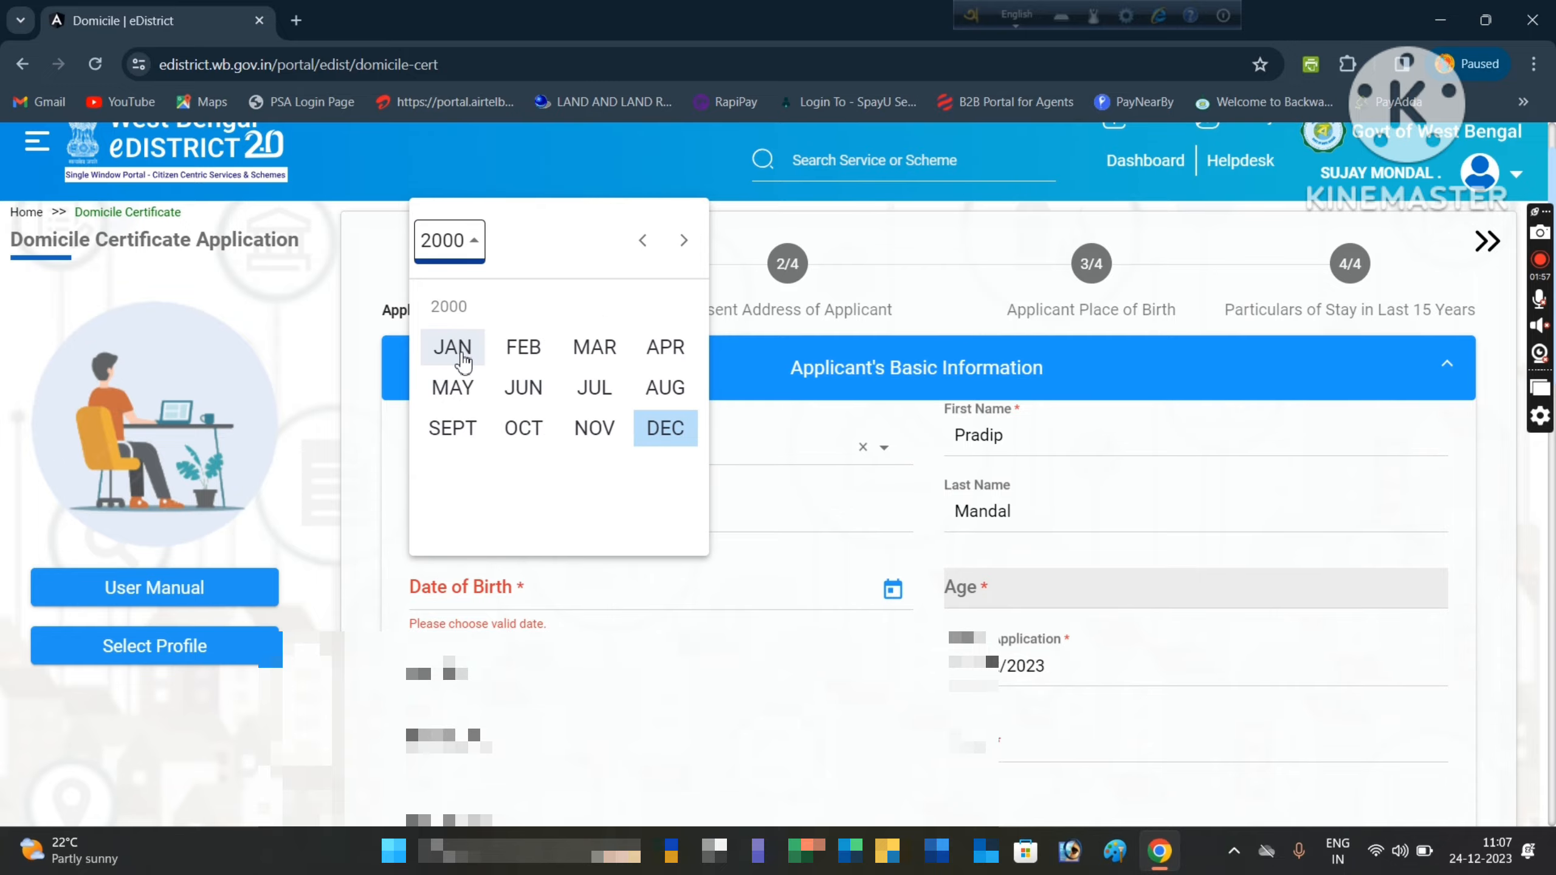
click(453, 347)
click(497, 365)
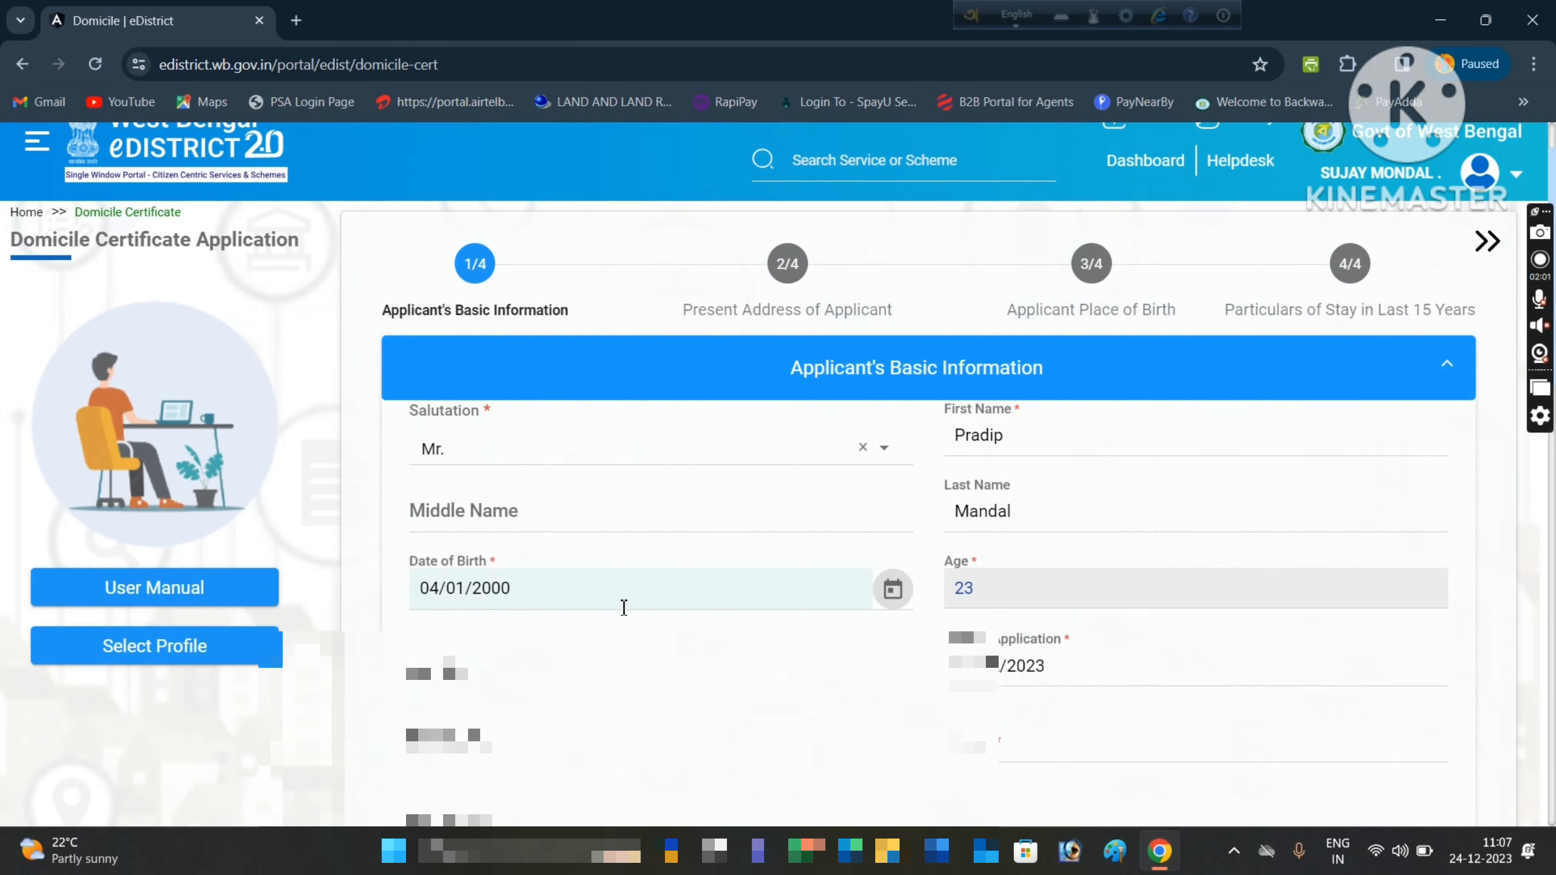
Step: Set the applicant's gender to Male
scroll(624, 607, down, 1)
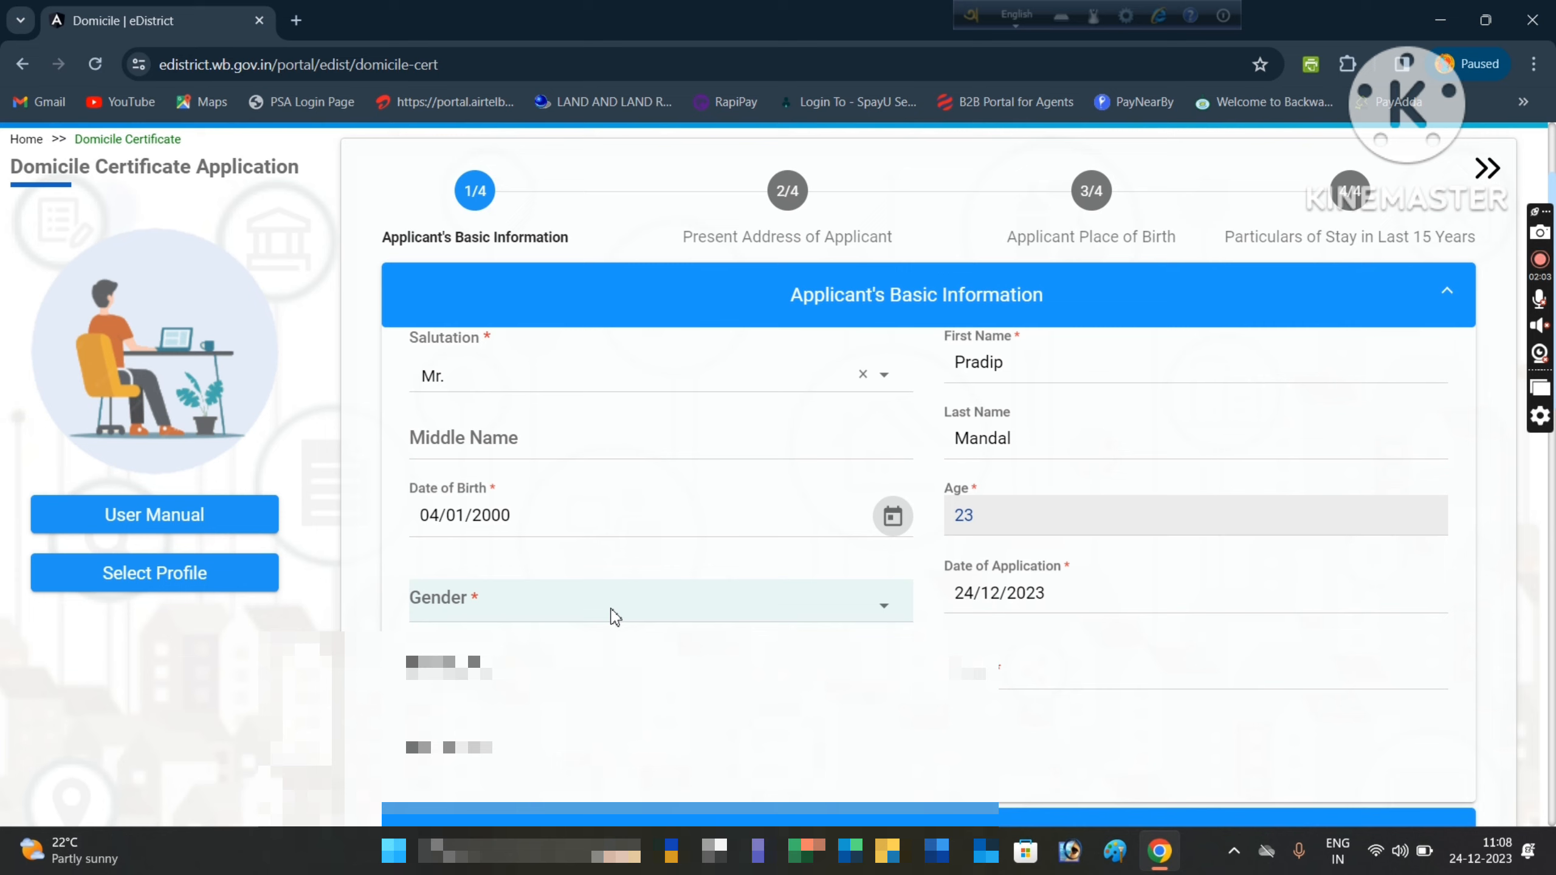
click(612, 610)
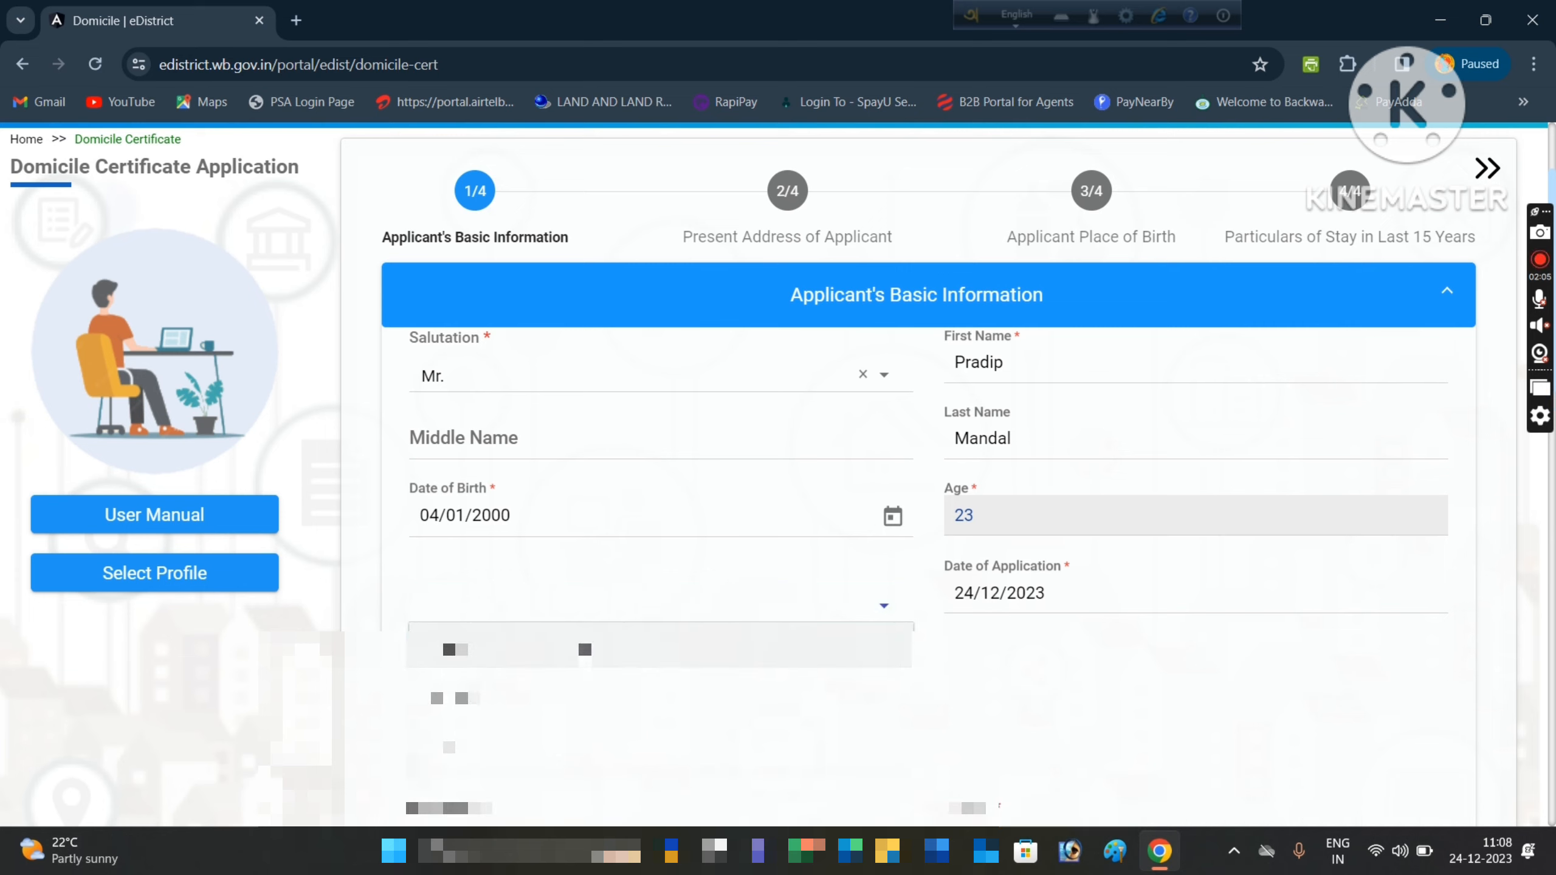
click(454, 650)
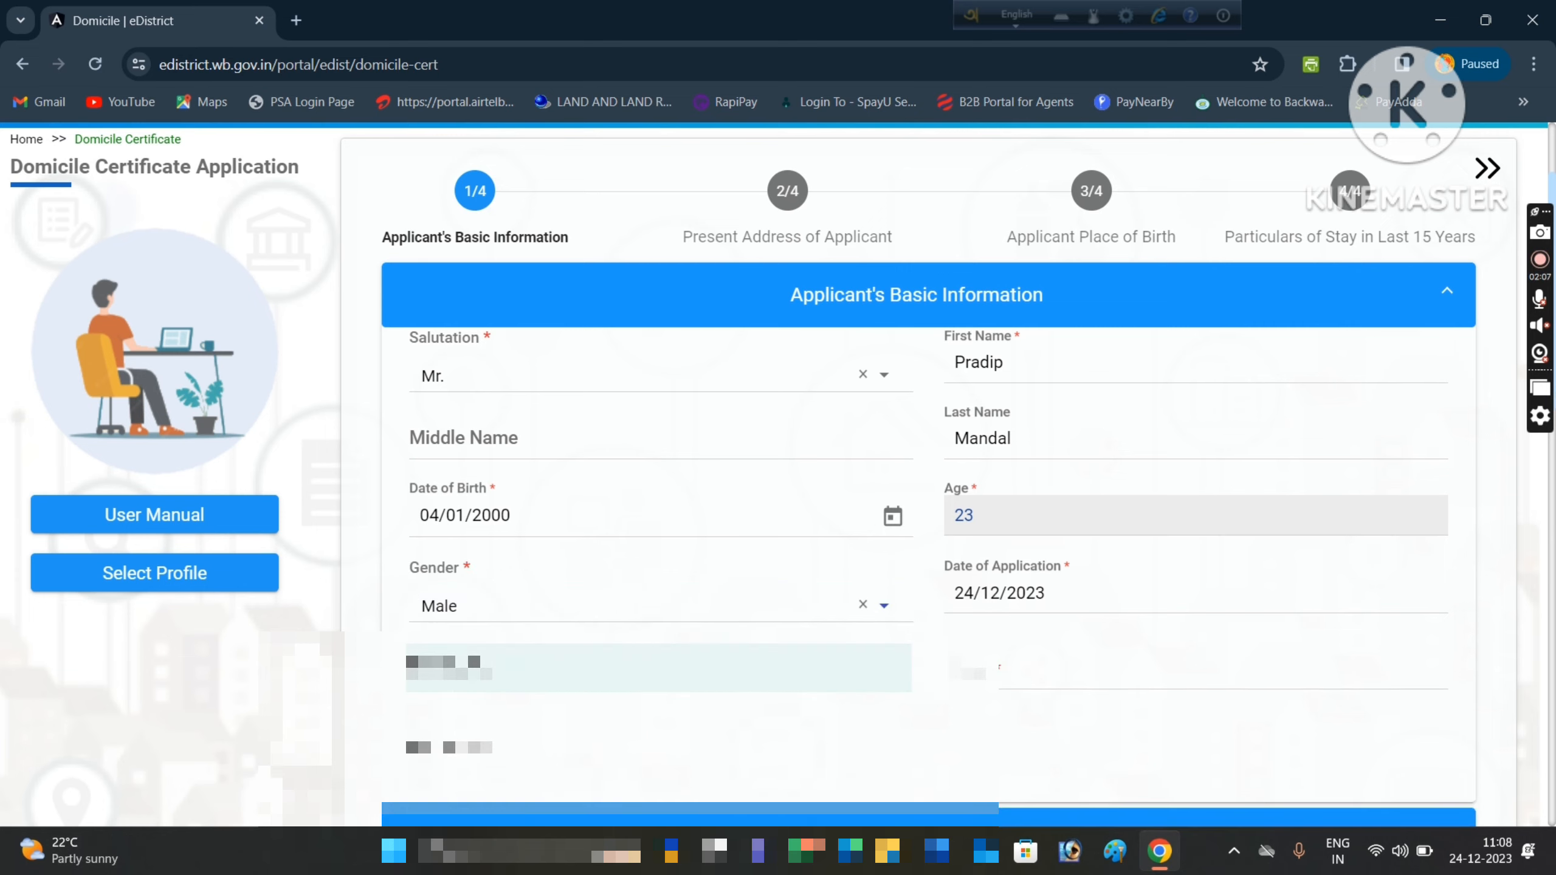
Step: Enter the applicant's identity number in the verification field and request a one-time password for it
click(527, 670)
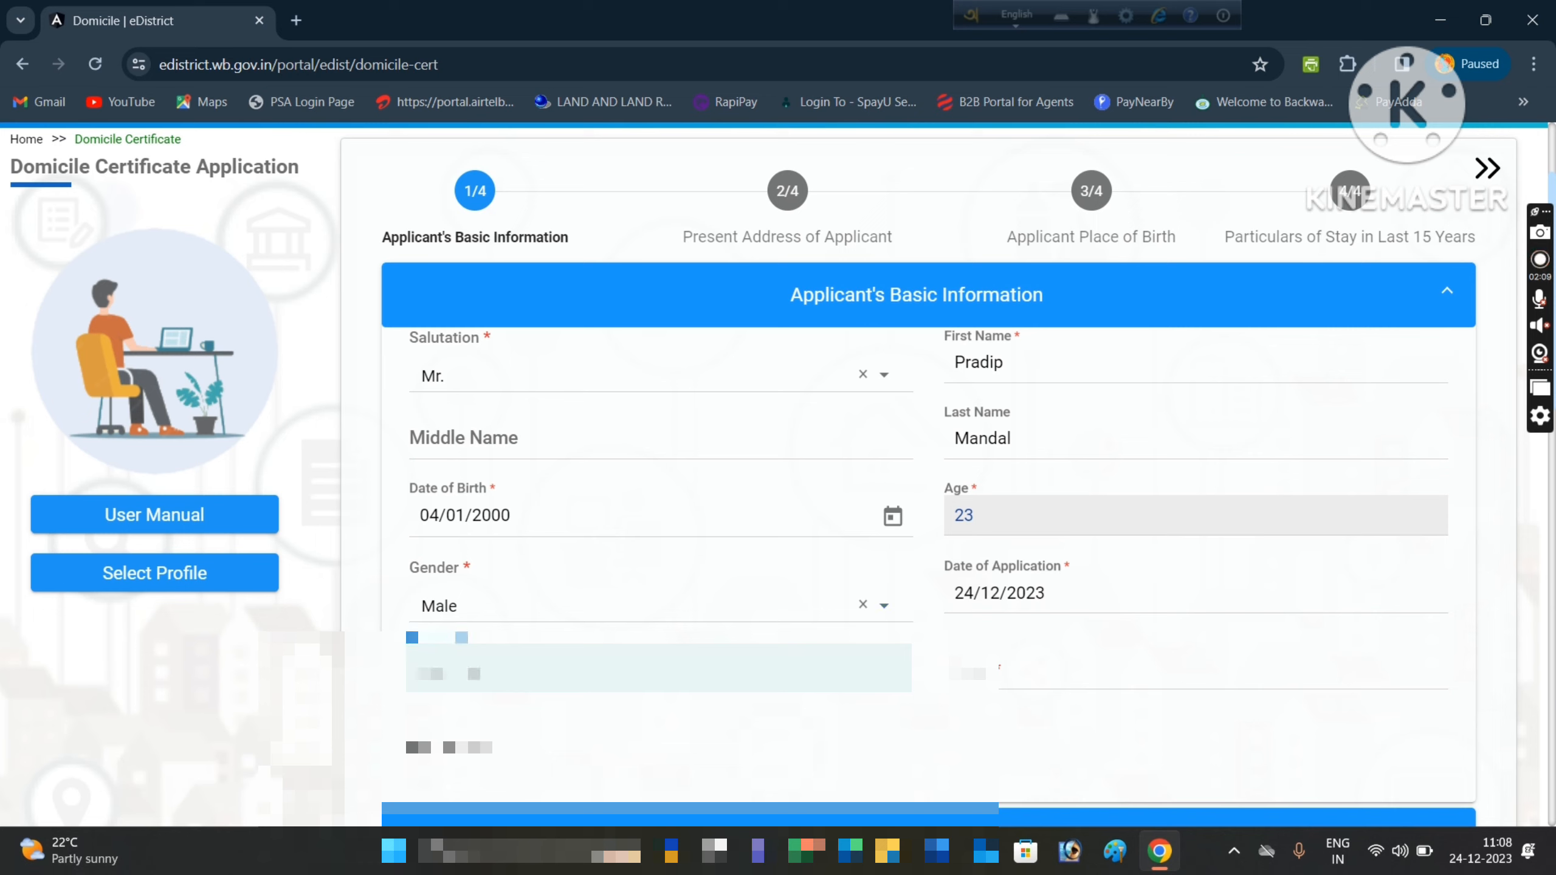
text(••••)
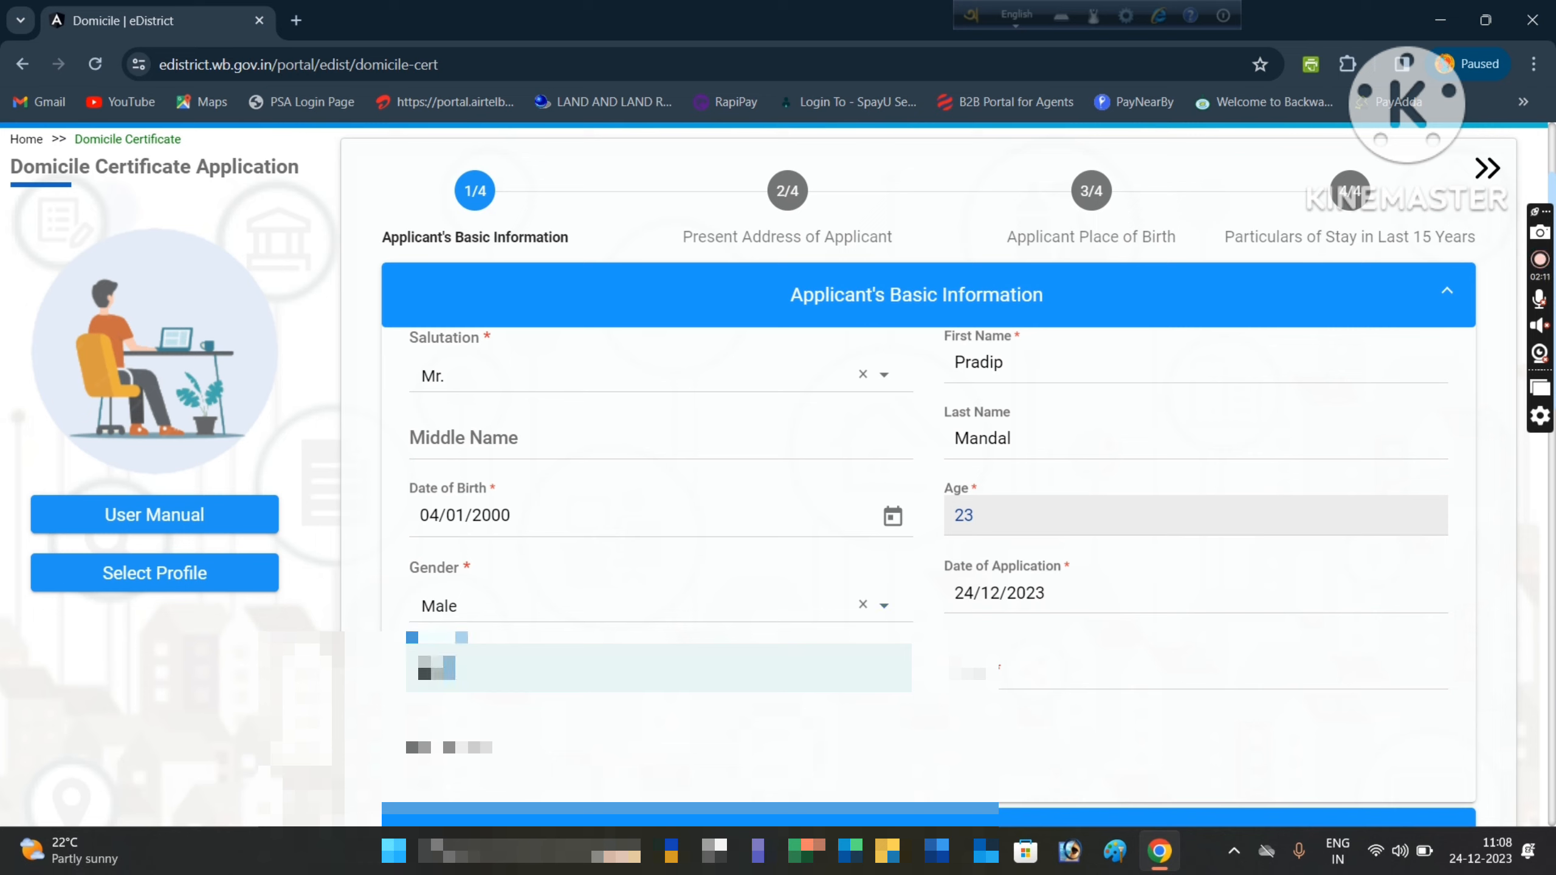
text(••••)
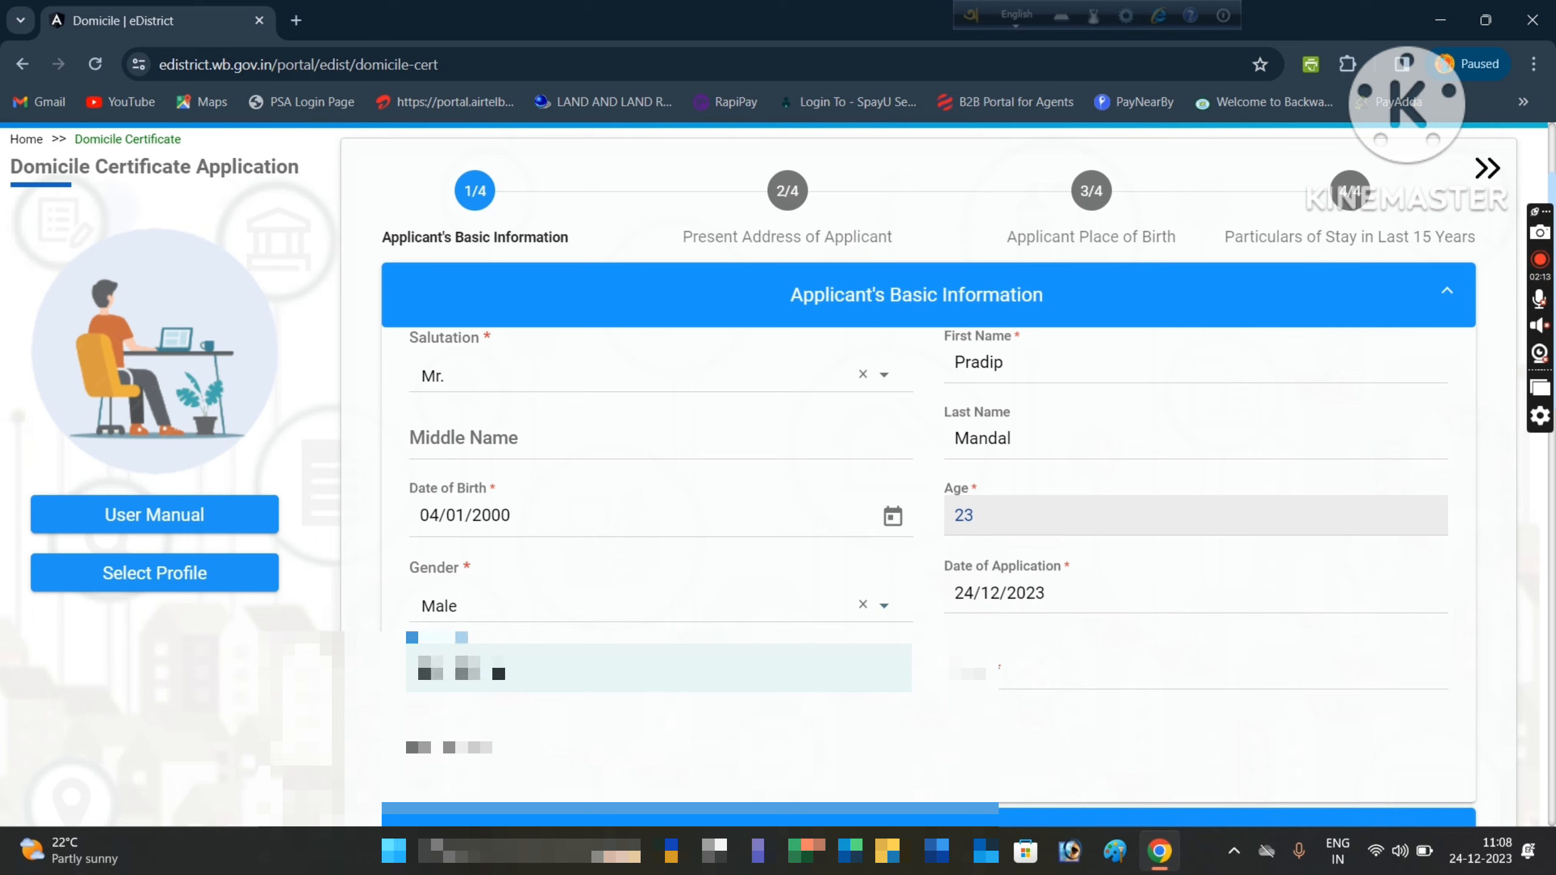
click(976, 659)
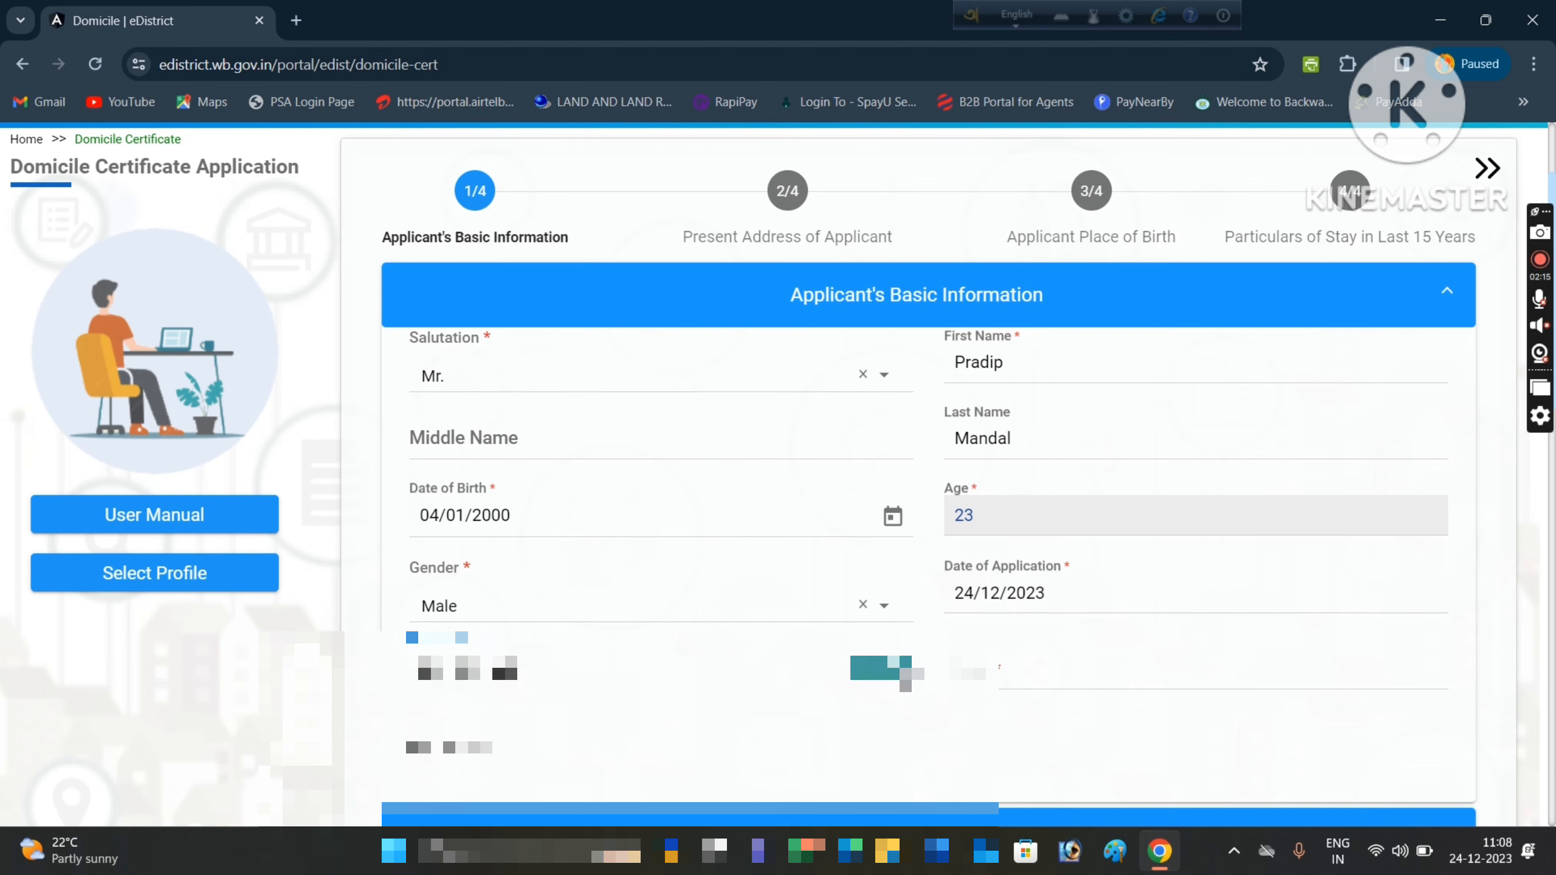
click(904, 670)
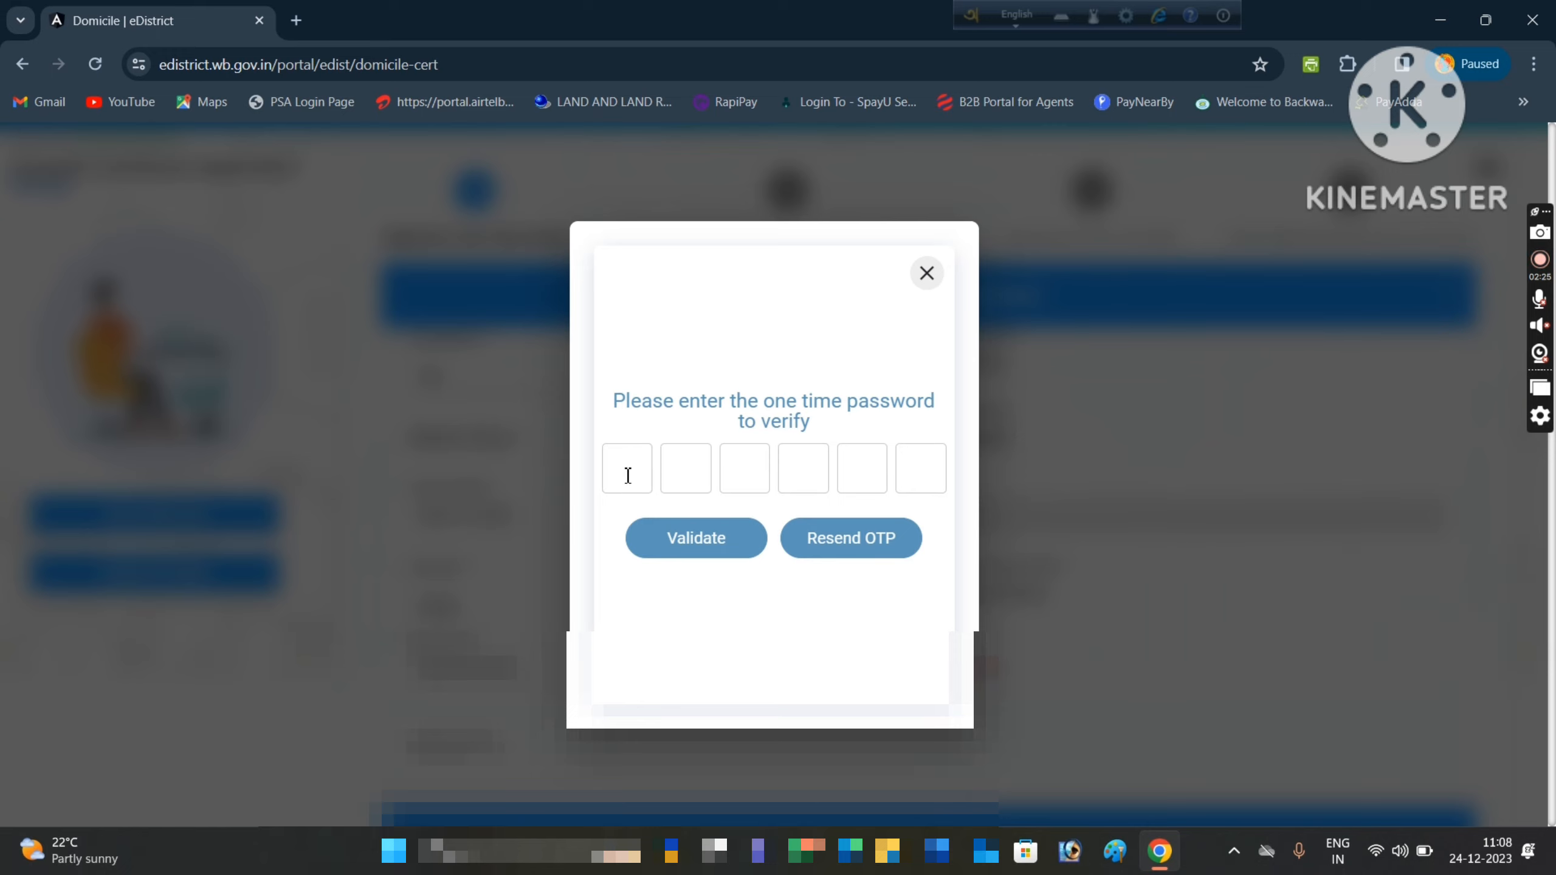
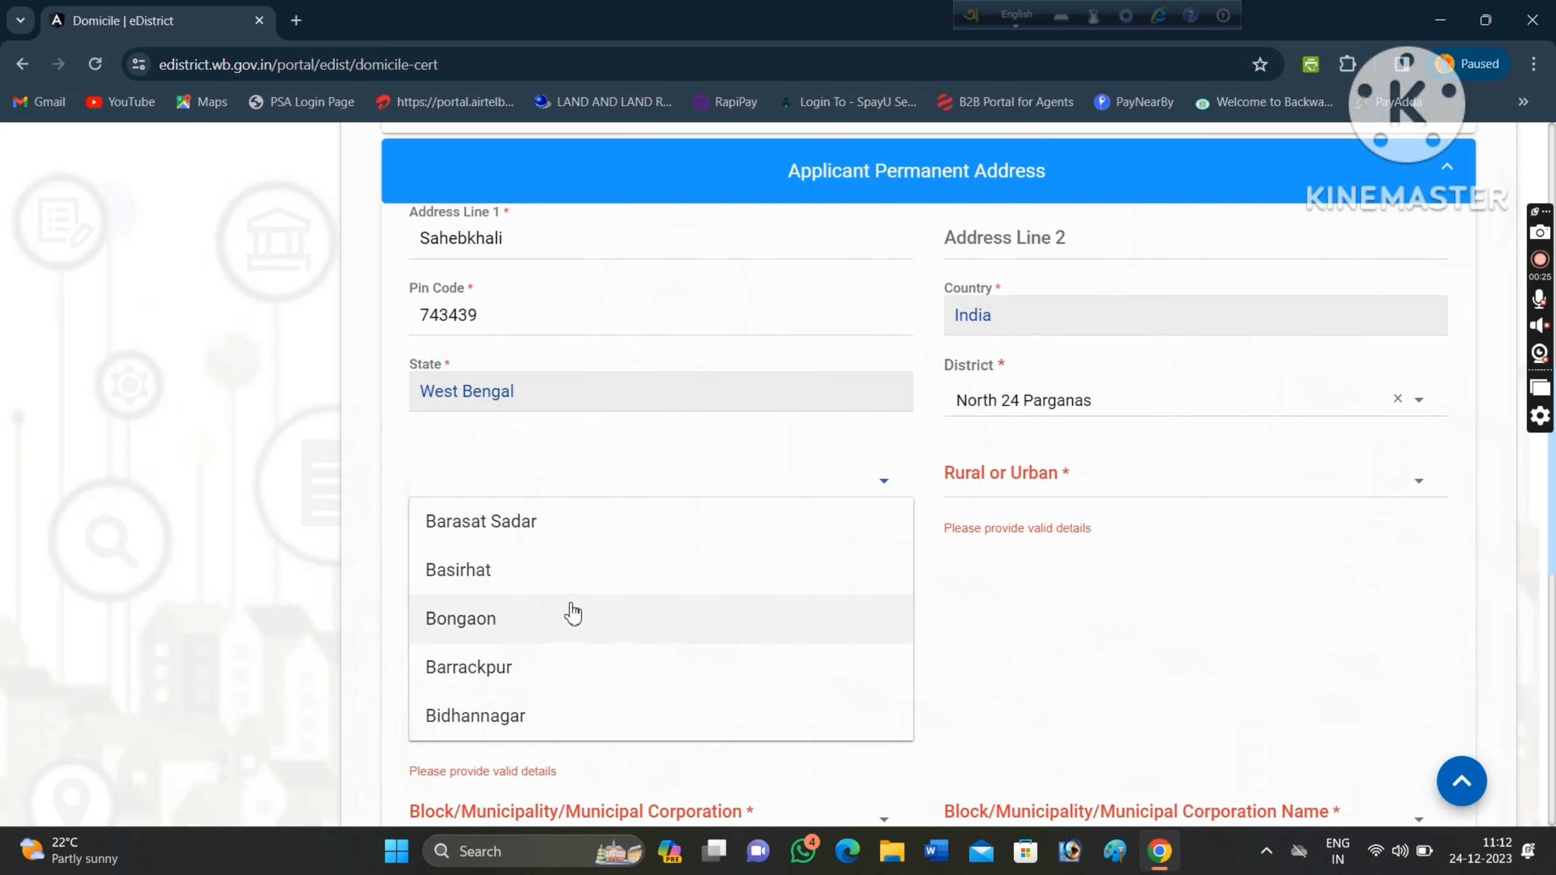
Step: Set the permanent address sub division to Basirhat and choose Rural as the area type
click(557, 573)
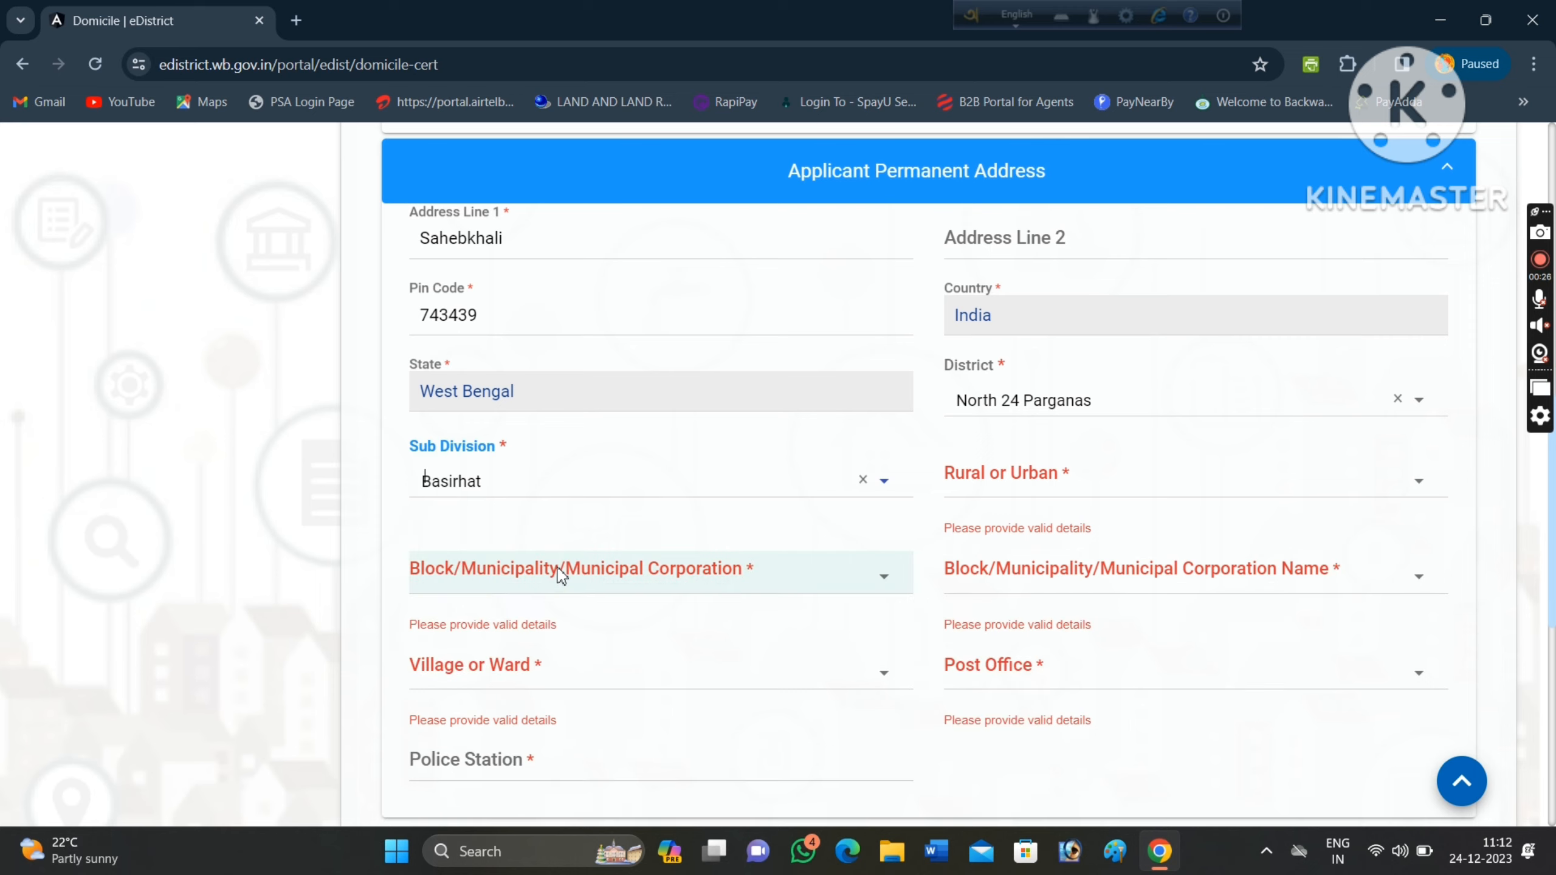
click(1027, 494)
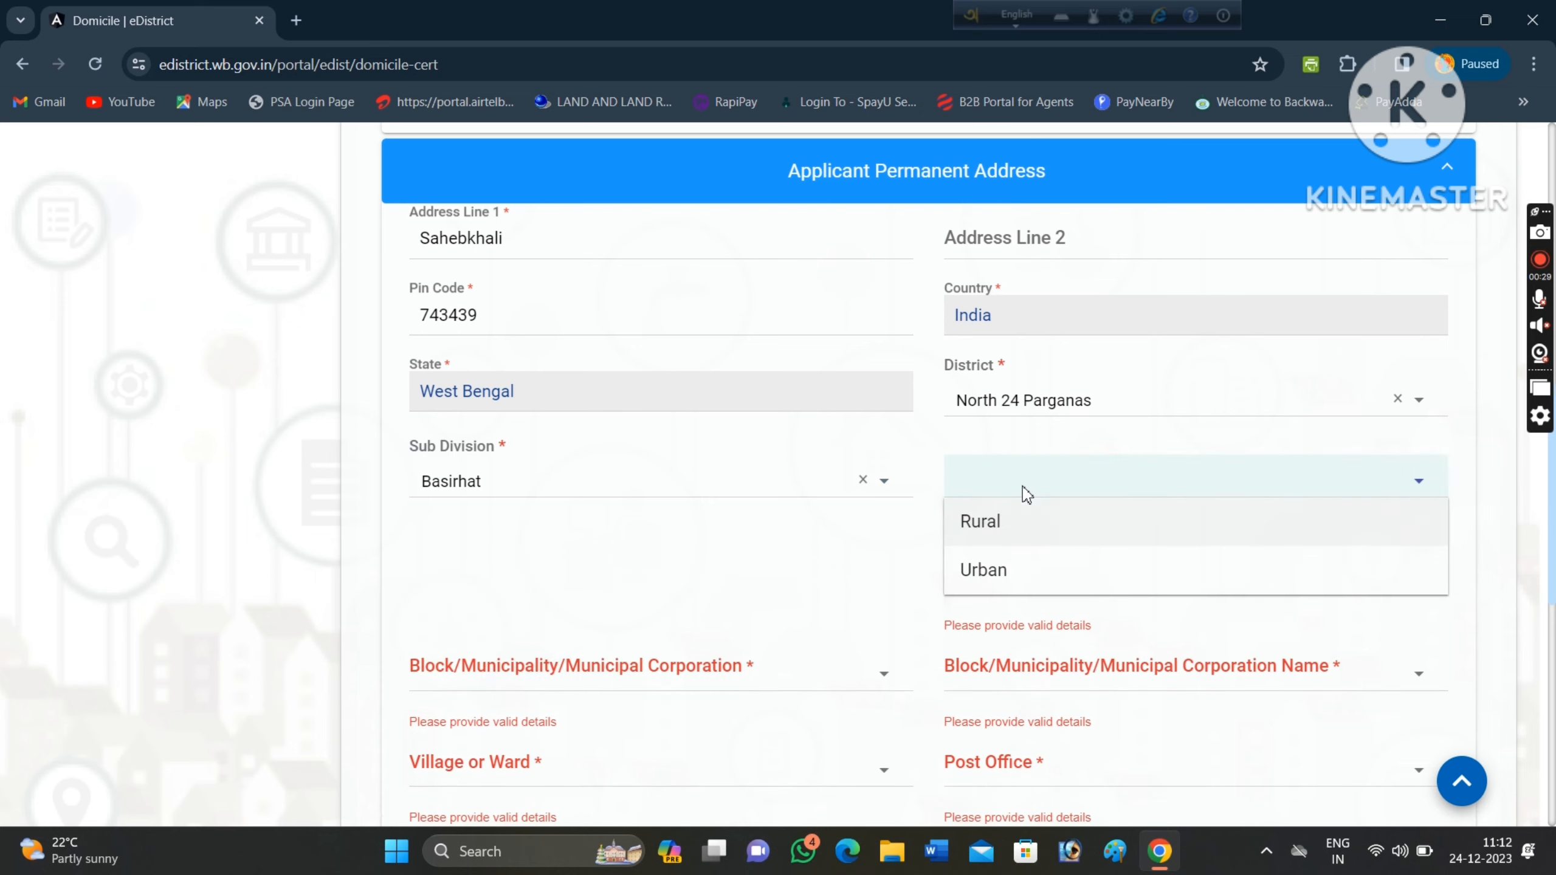
click(1034, 541)
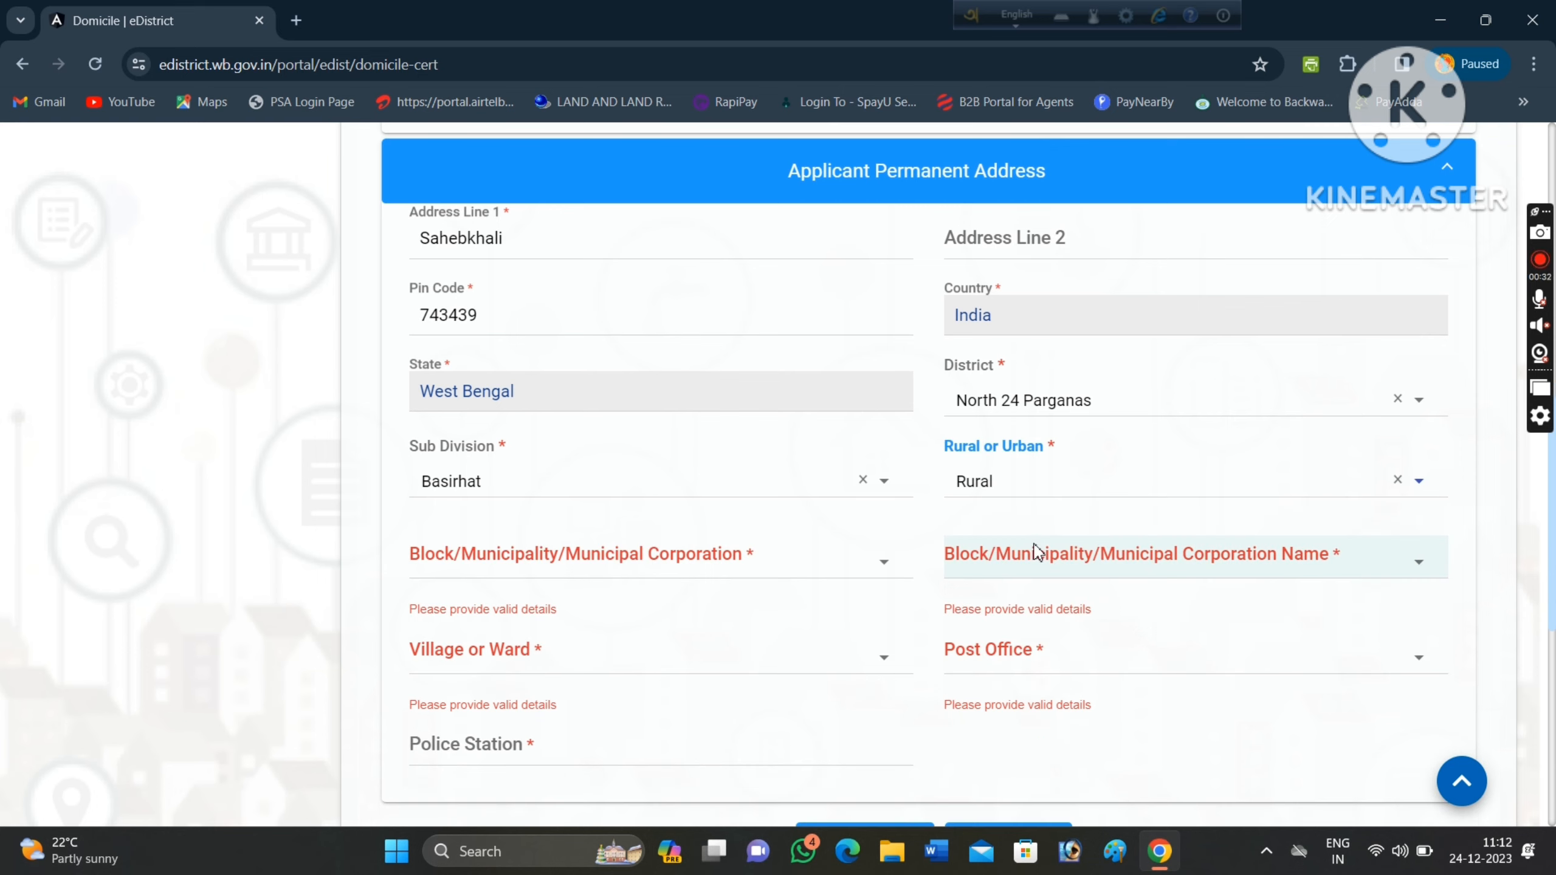
Step: Choose Block as the block/municipality type and Hingalganj as the block name
click(757, 555)
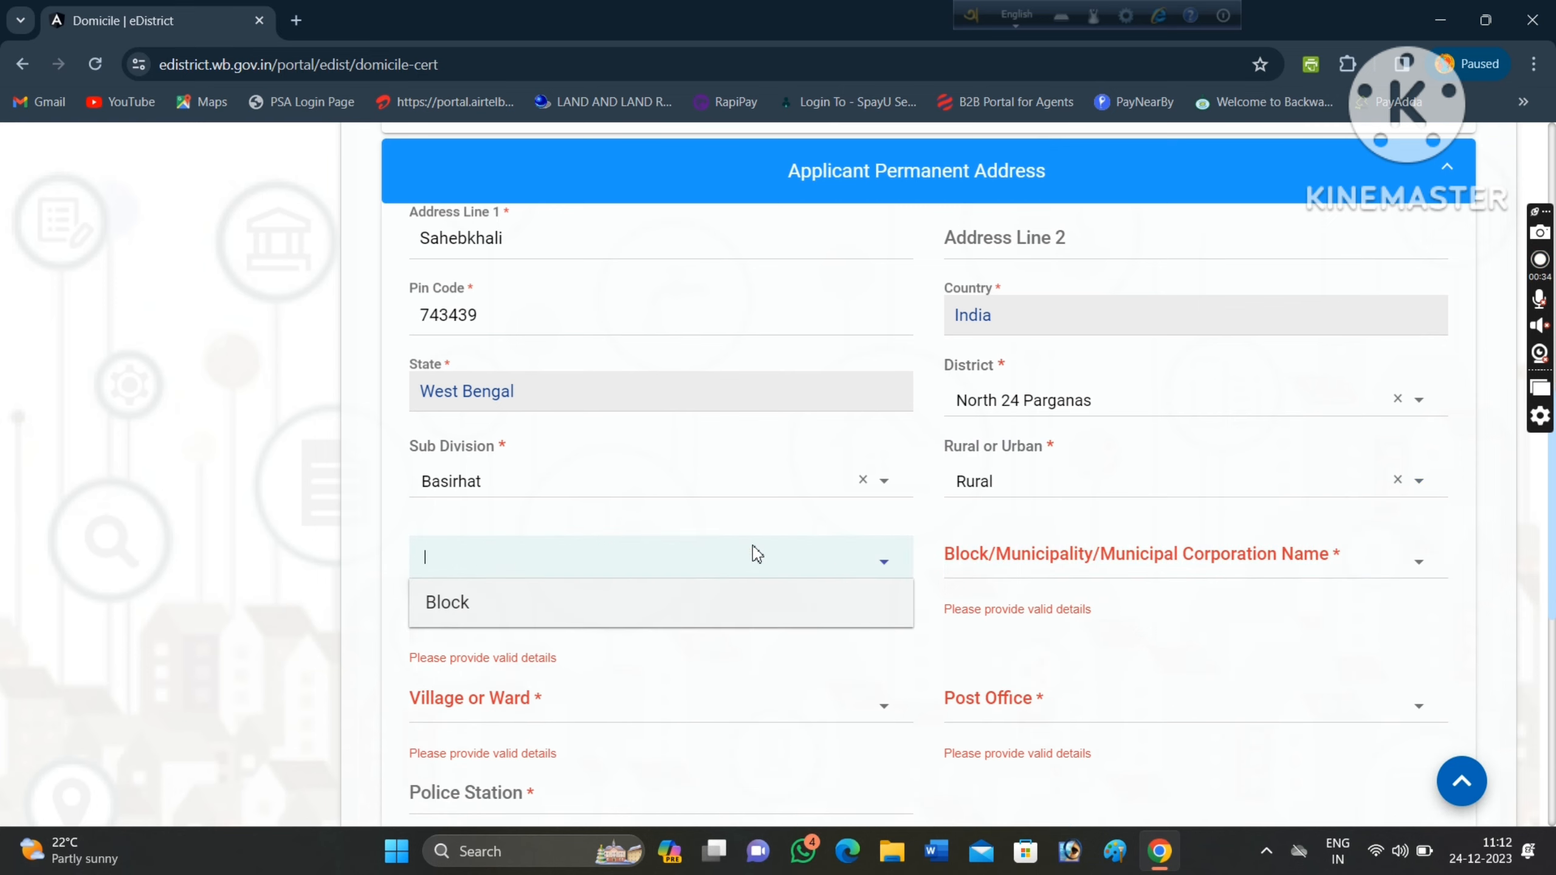
click(705, 602)
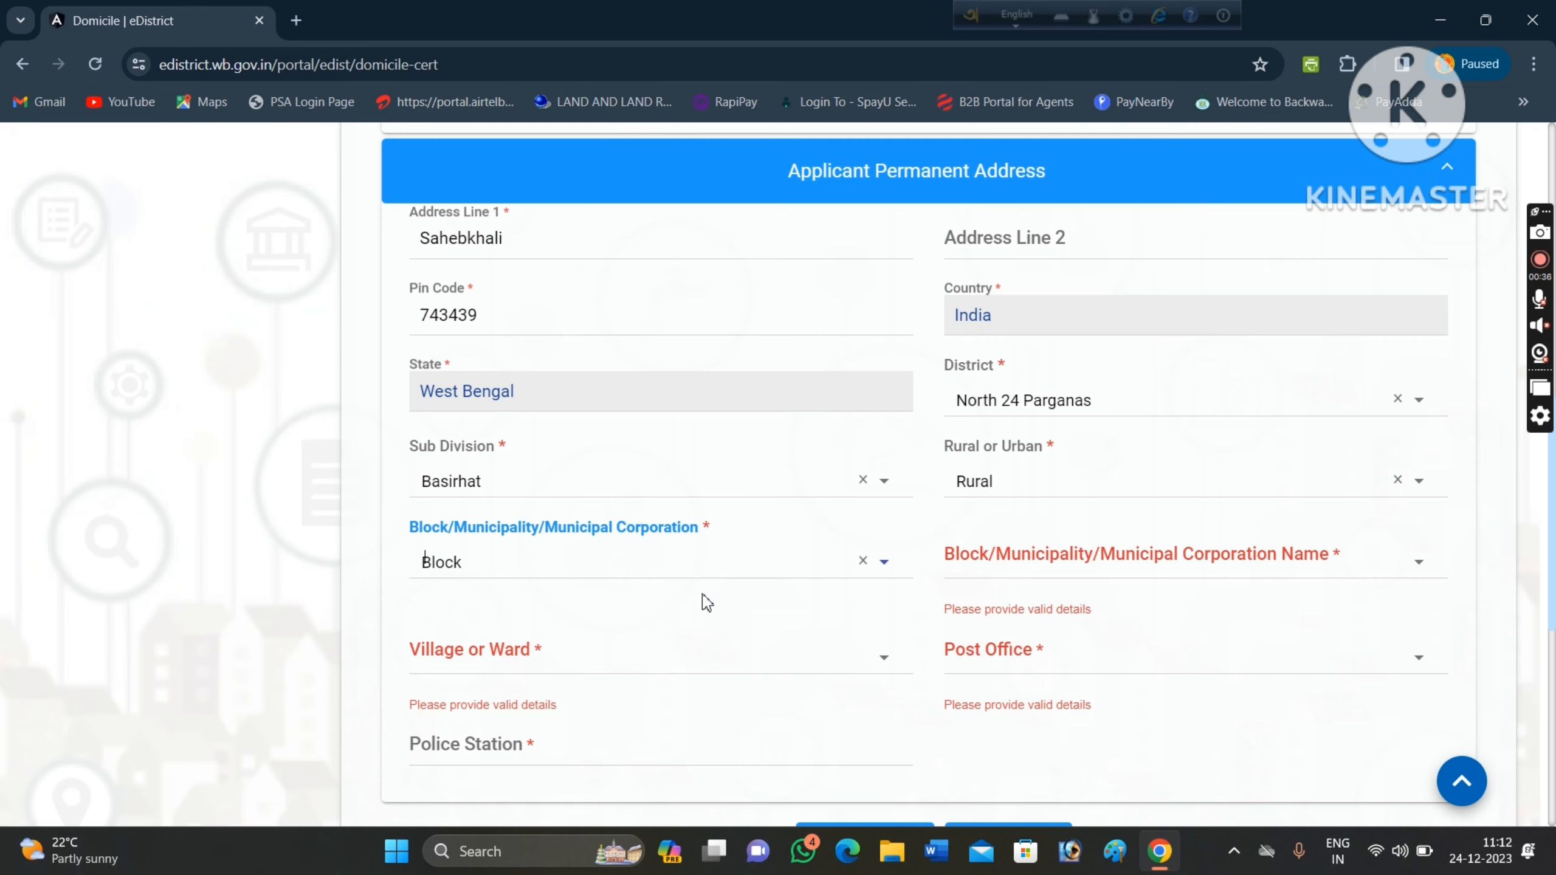
click(1018, 564)
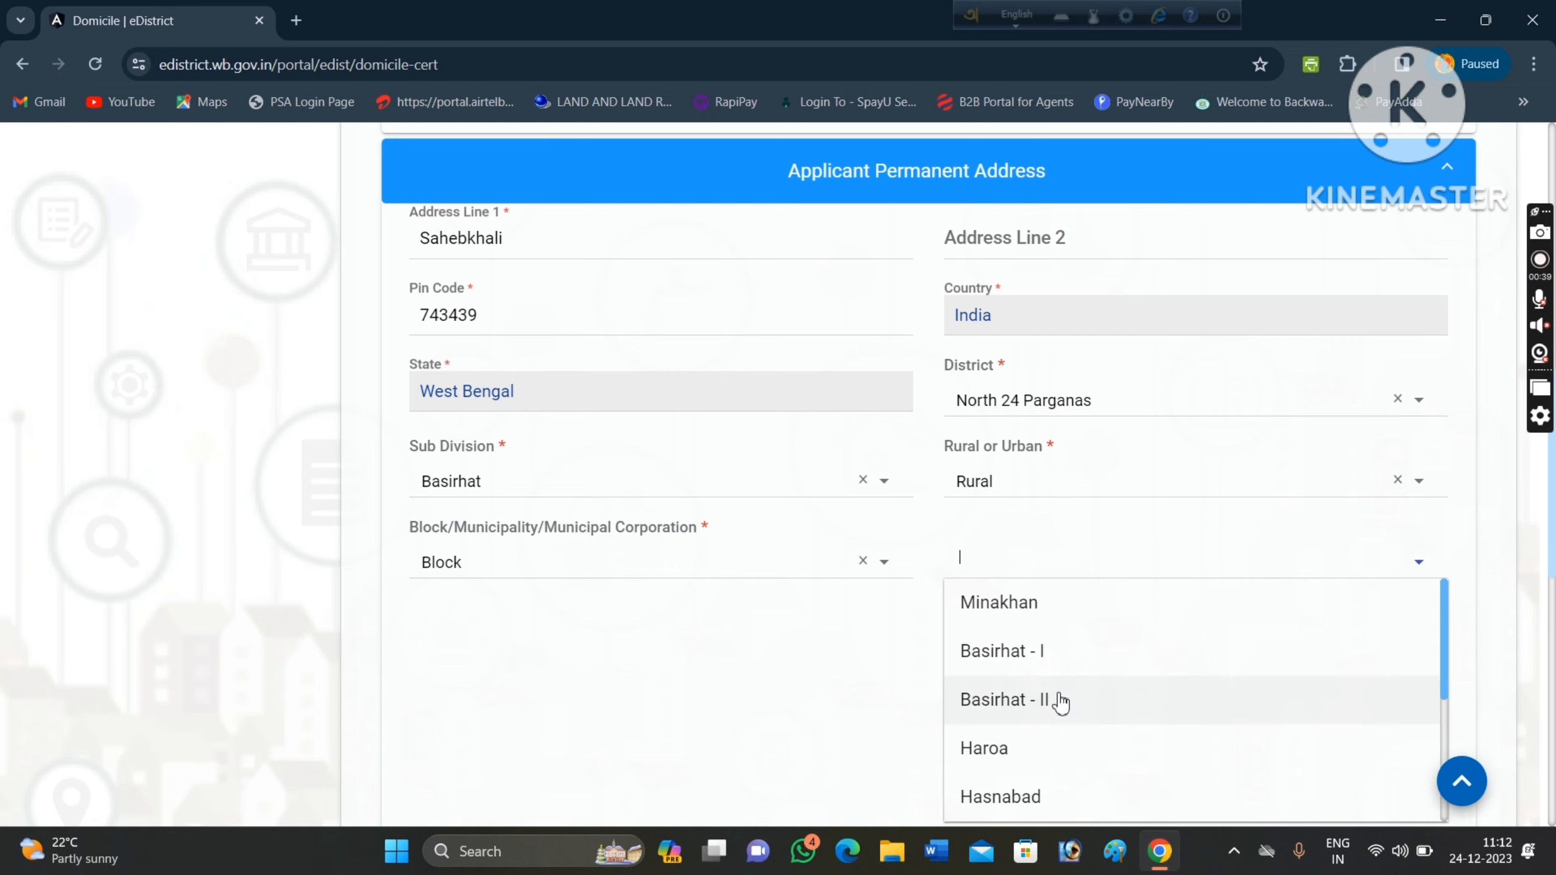
scroll(1060, 702, down, 1)
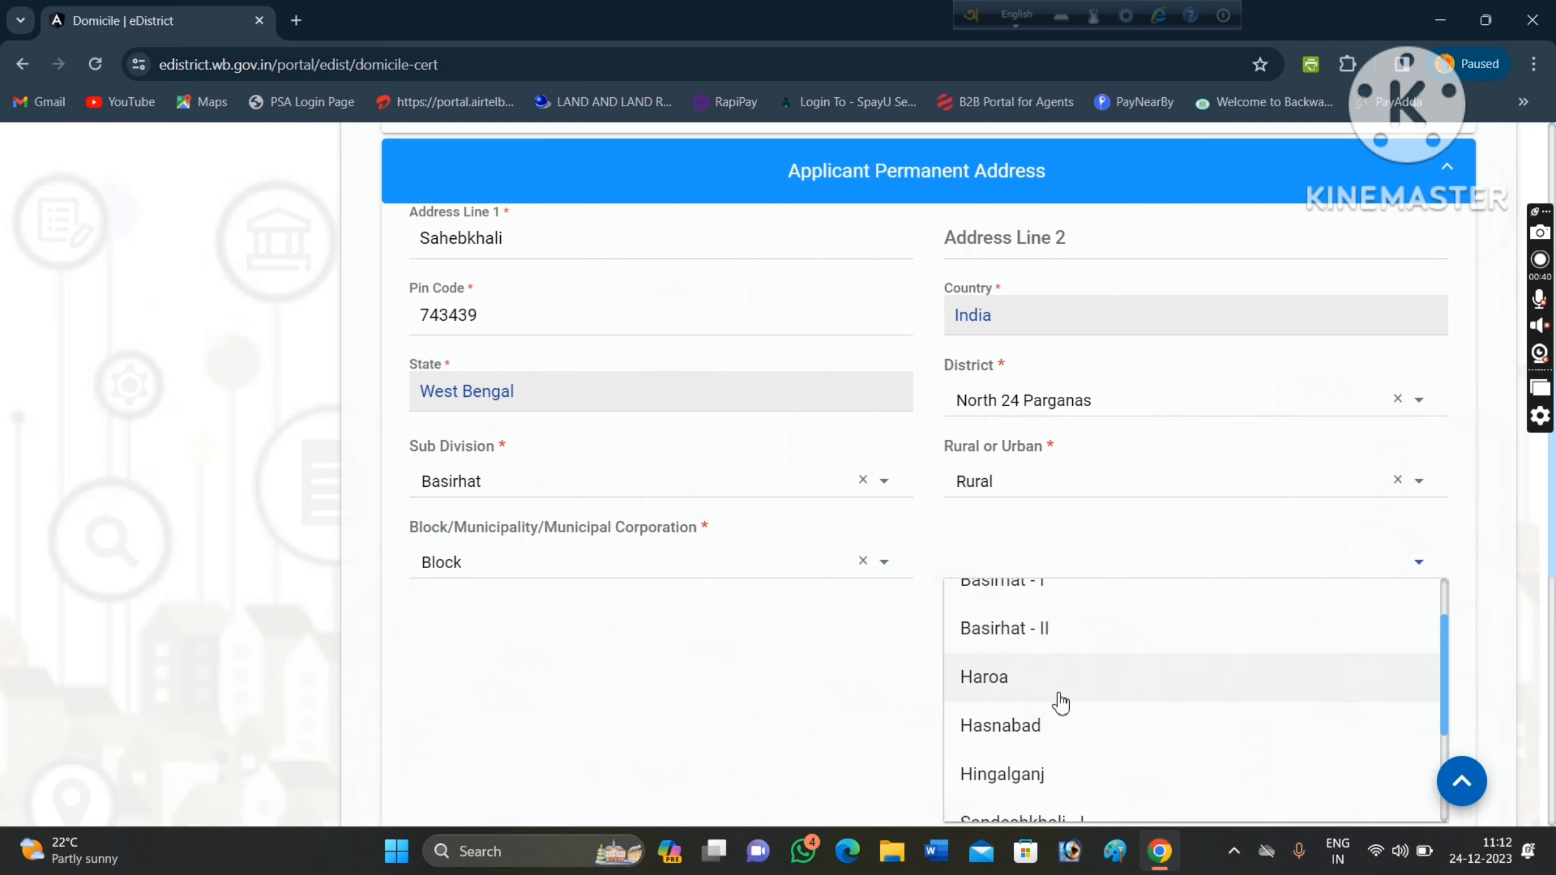
click(1060, 775)
Step: Search the village list for entries starting with s and select Sahebkhali as the village
click(709, 638)
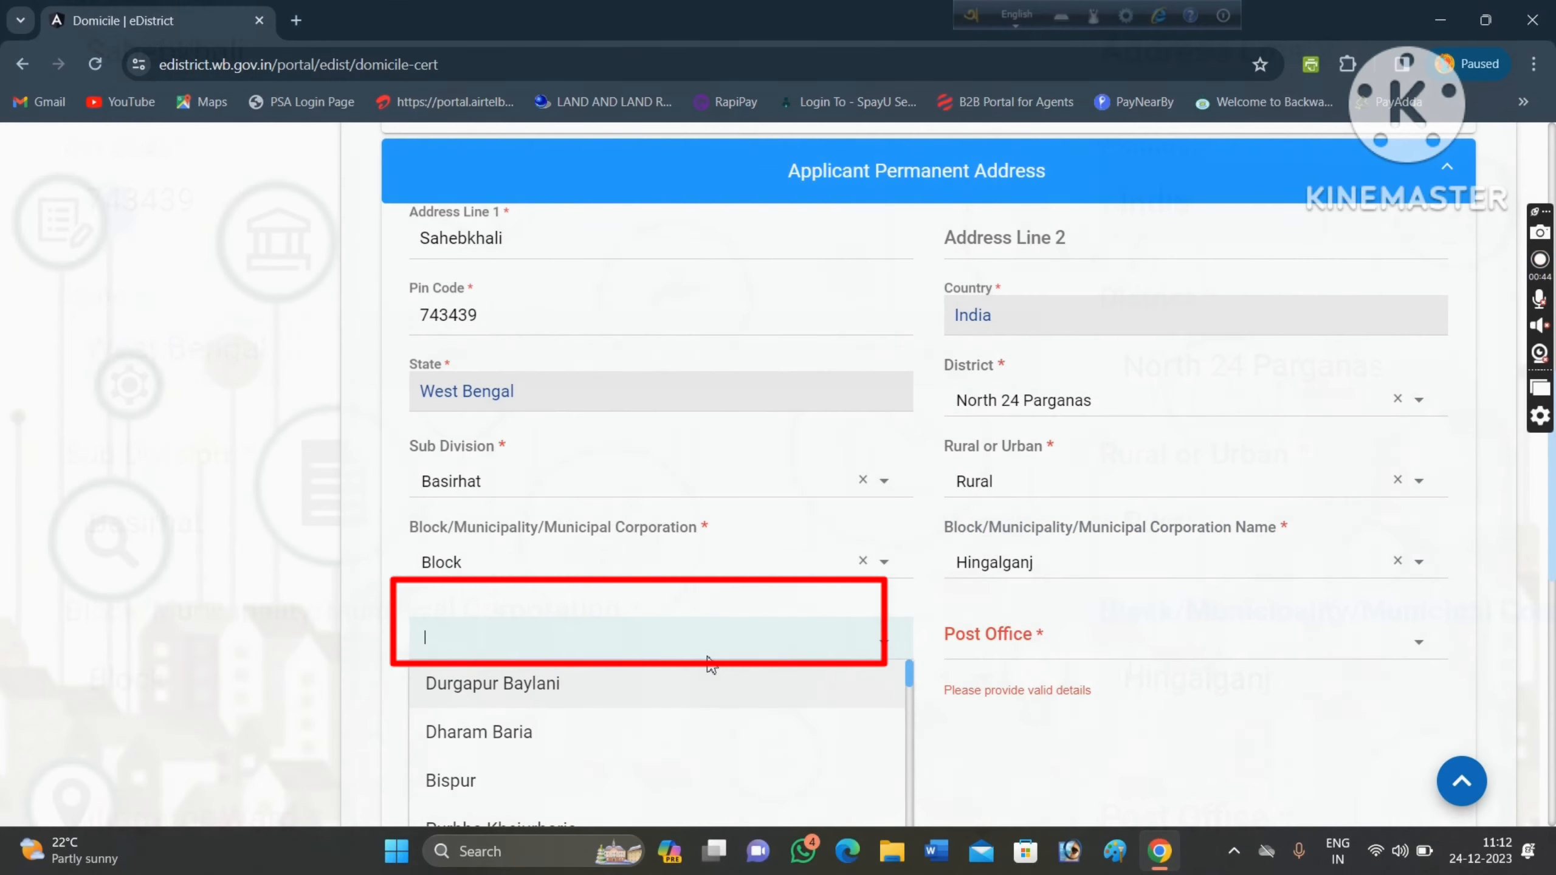
scroll(698, 723, down, 8)
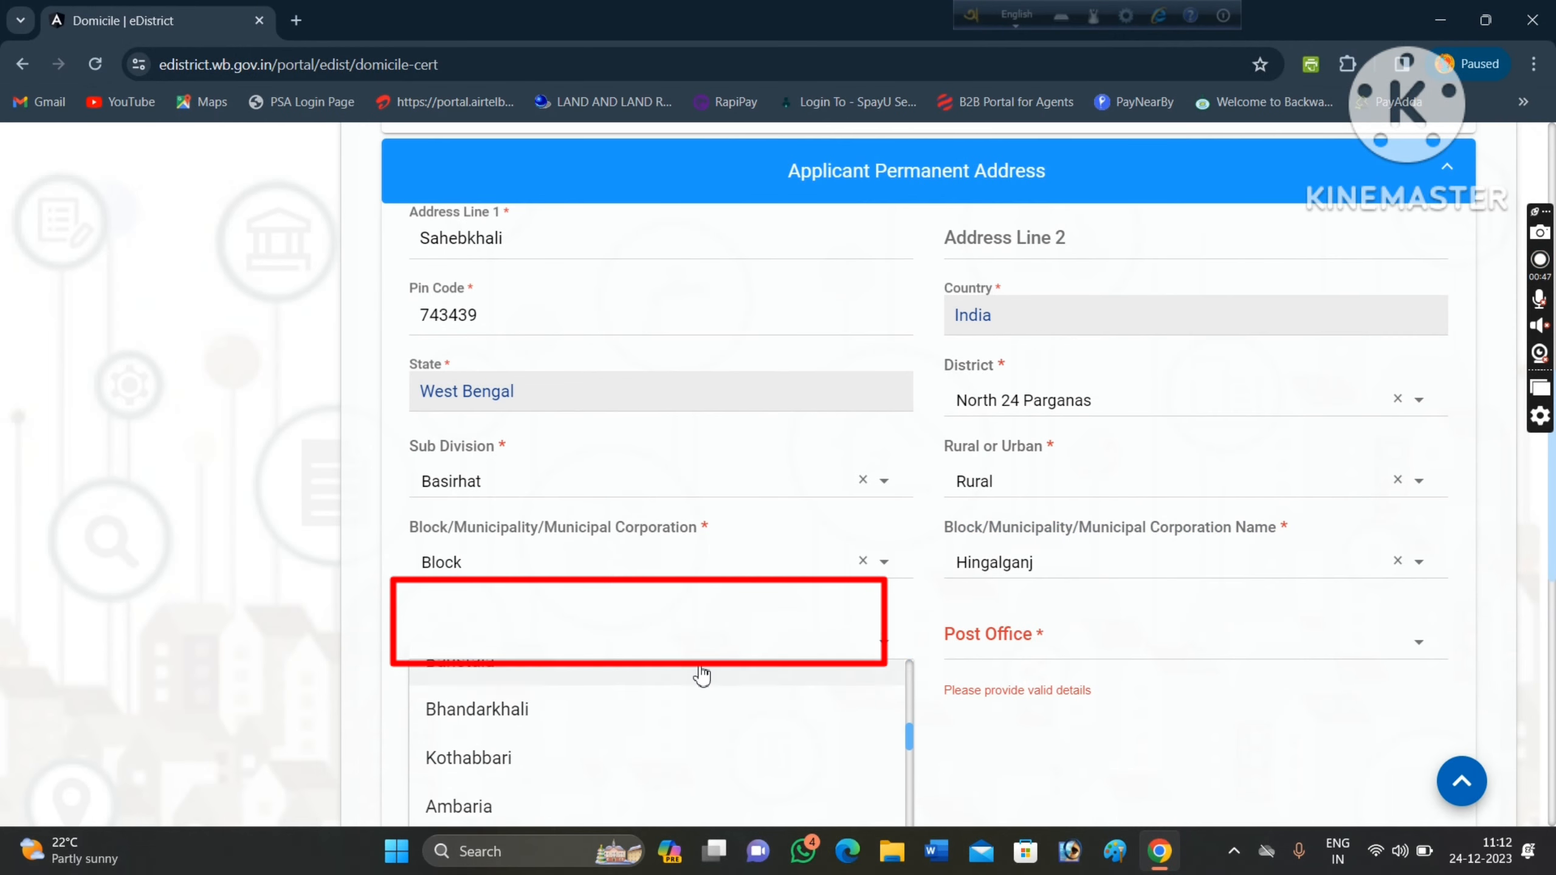
scroll(701, 674, down, 6)
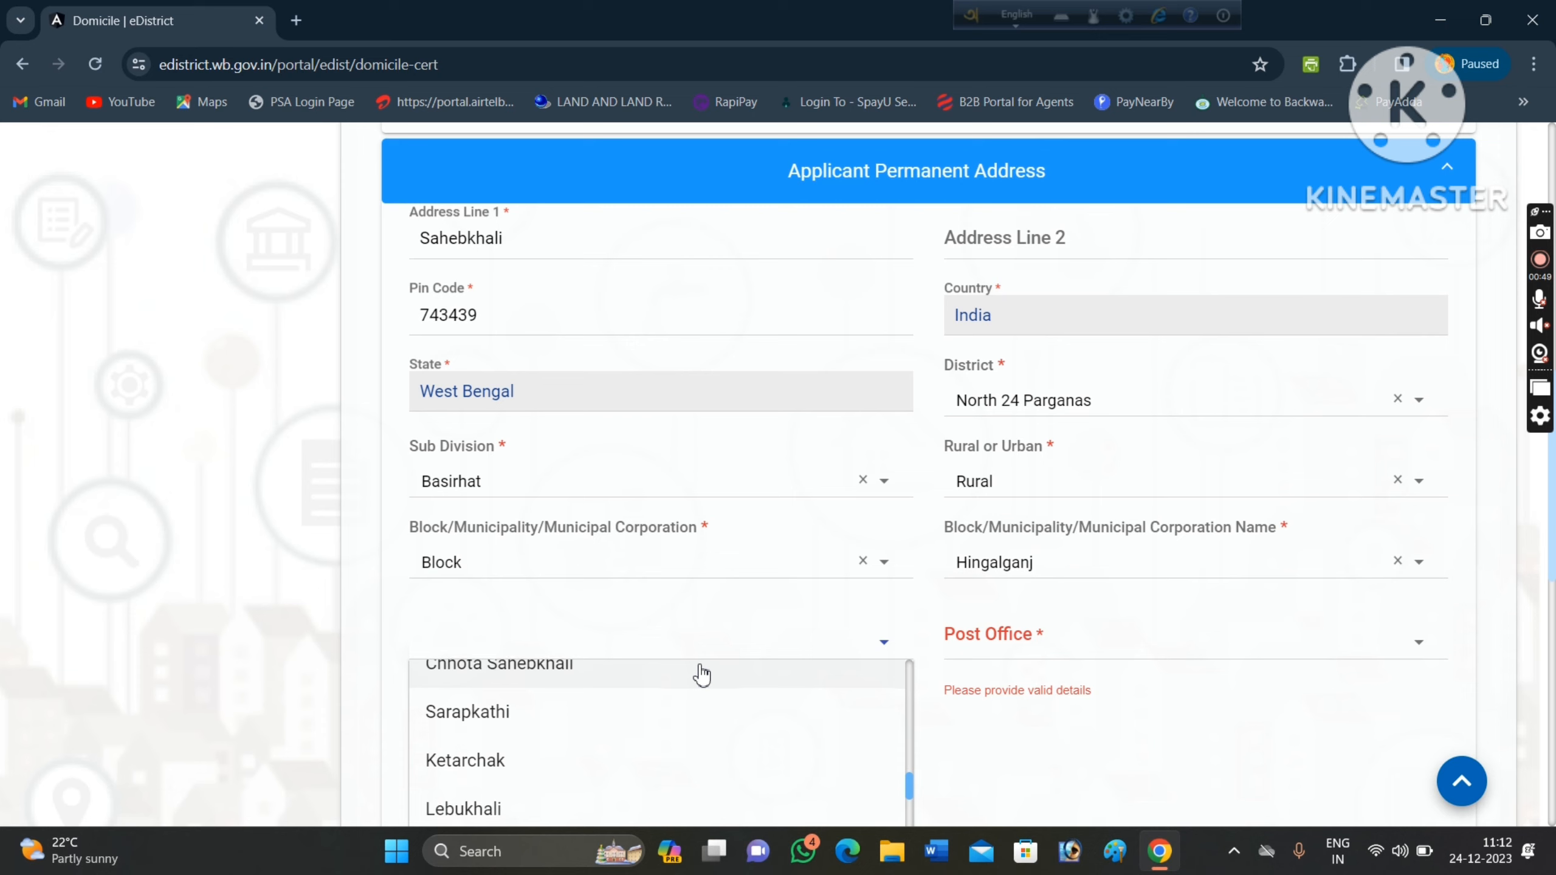
scroll(700, 673, down, 4)
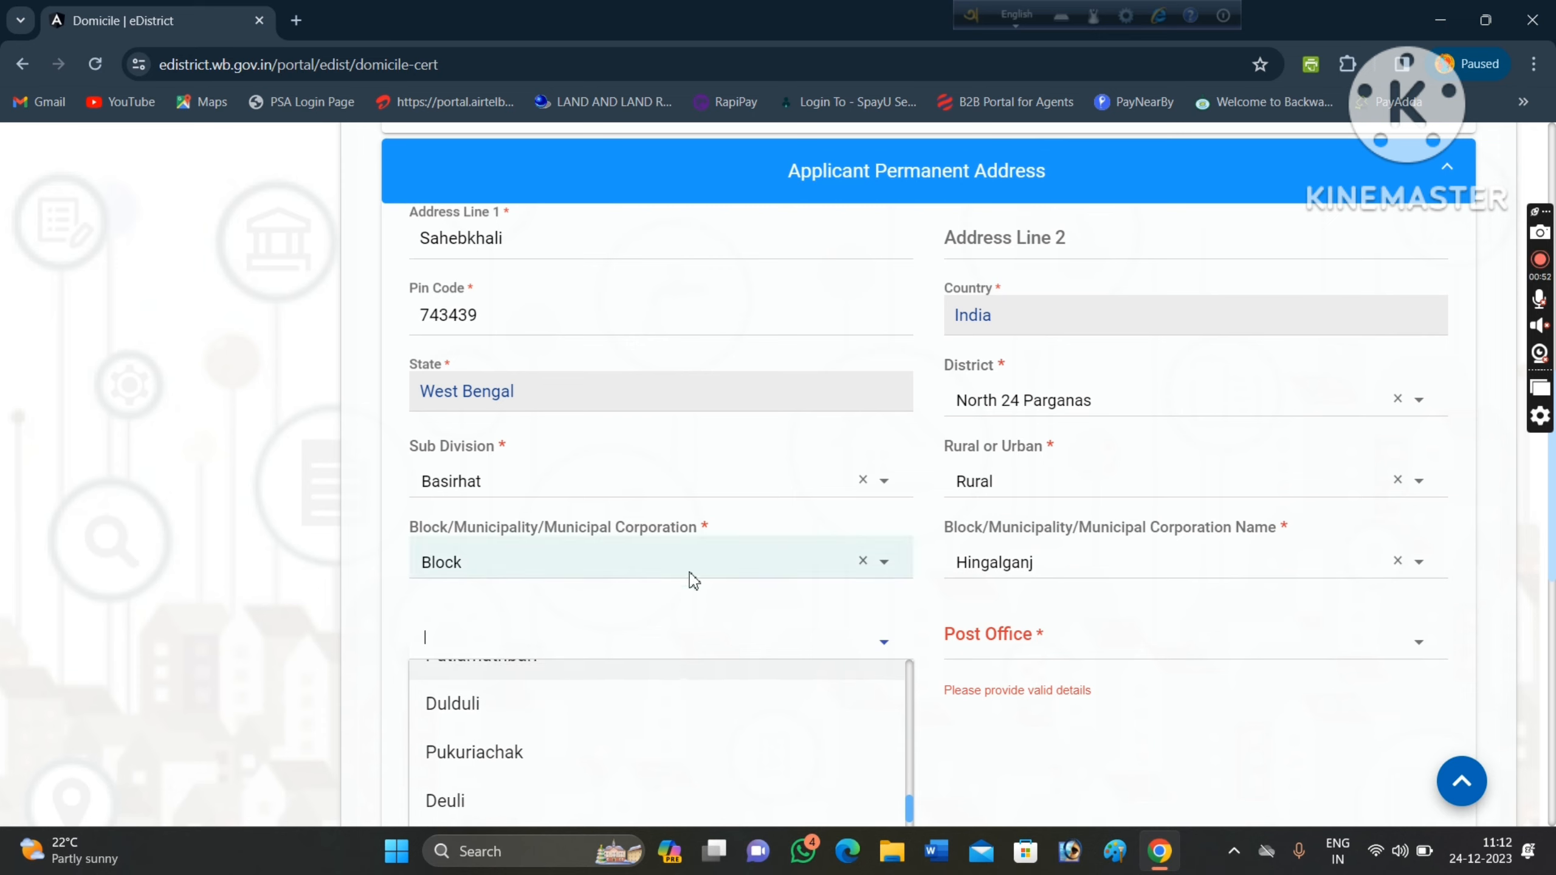
text(s)
scroll(597, 736, up, 3)
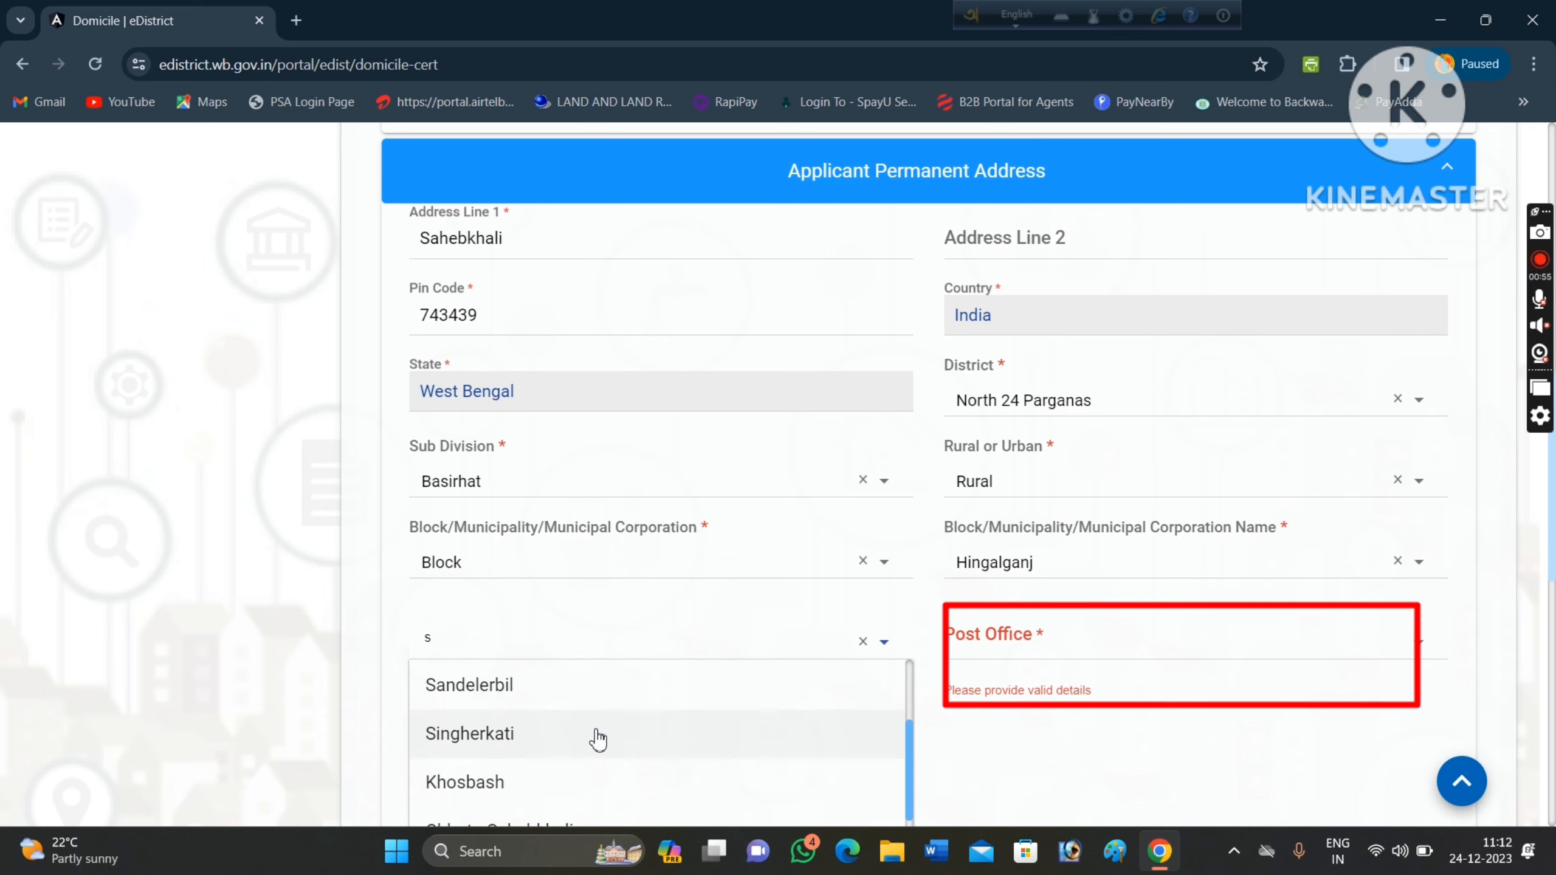
scroll(598, 738, up, 1)
scroll(597, 739, down, 3)
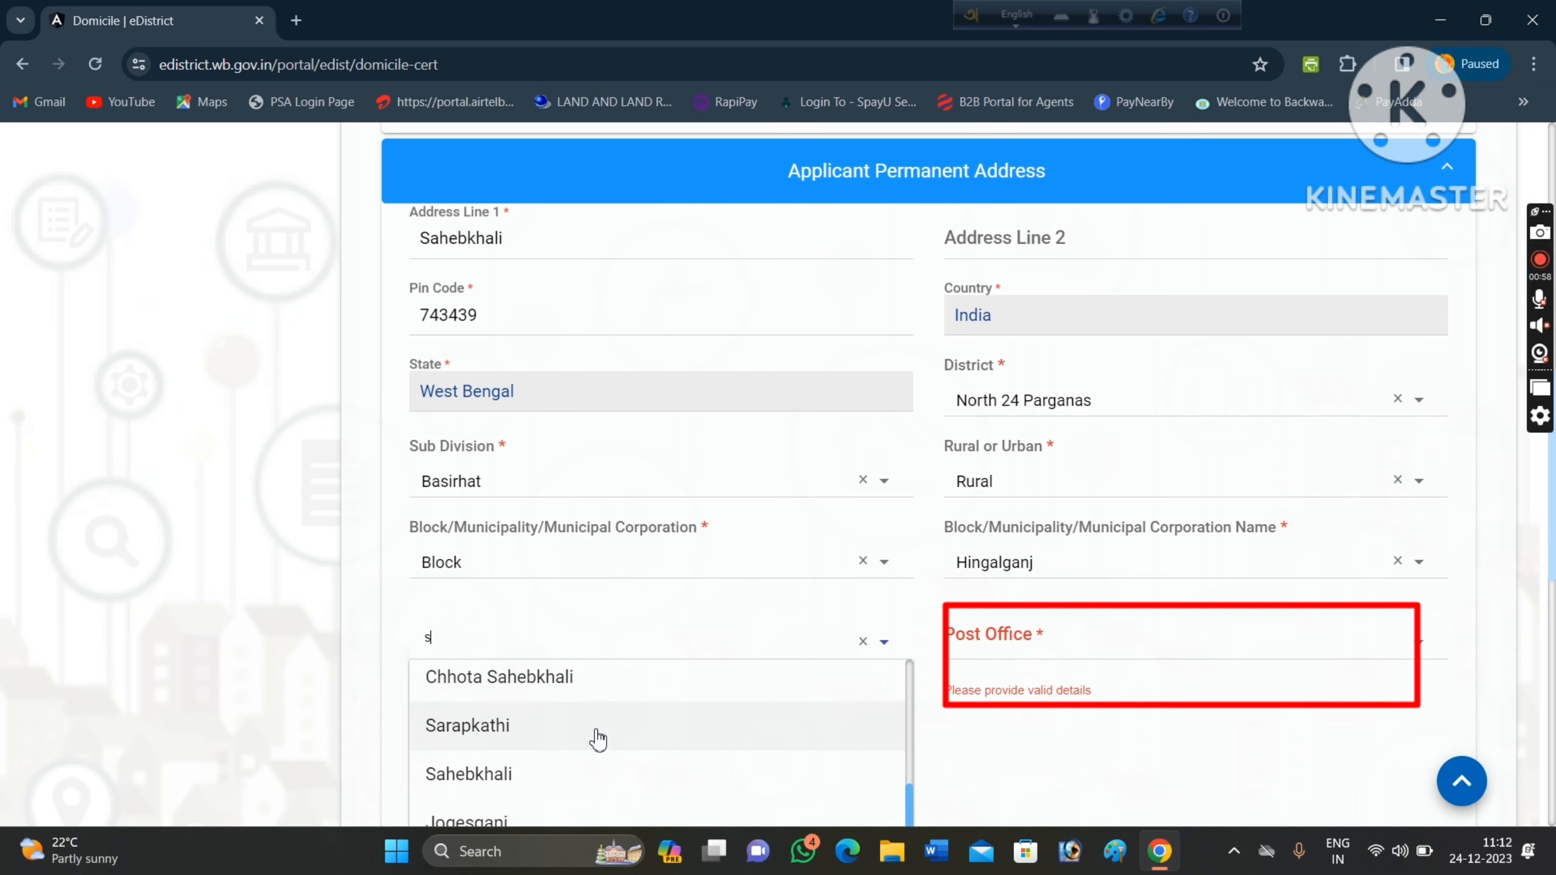
click(566, 769)
Step: Filter the post office list with p and select Purba Deuli BO
click(1028, 654)
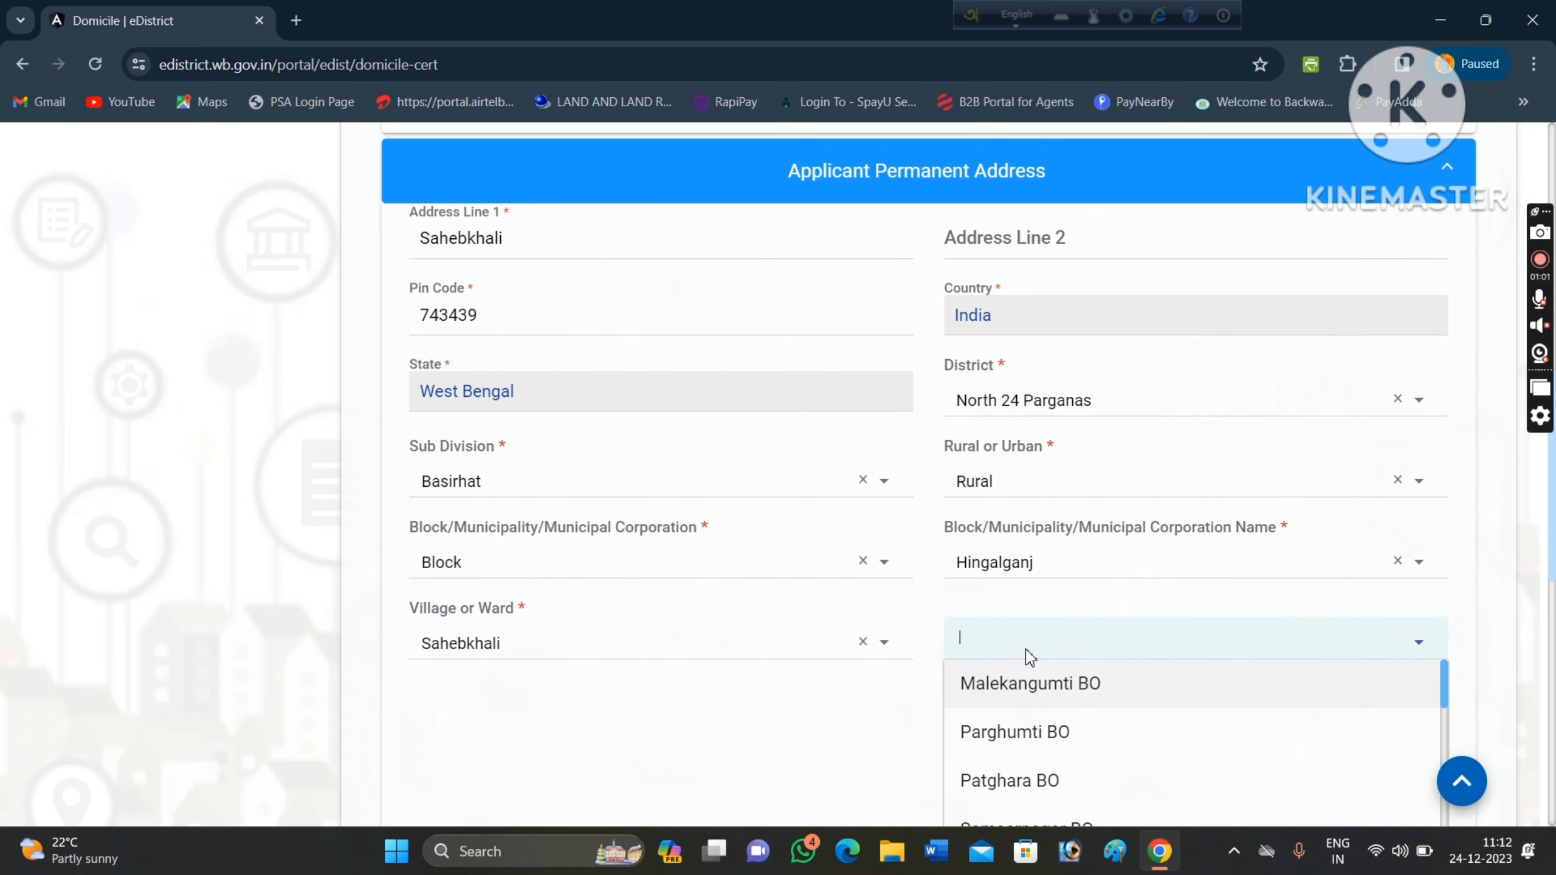
text(p)
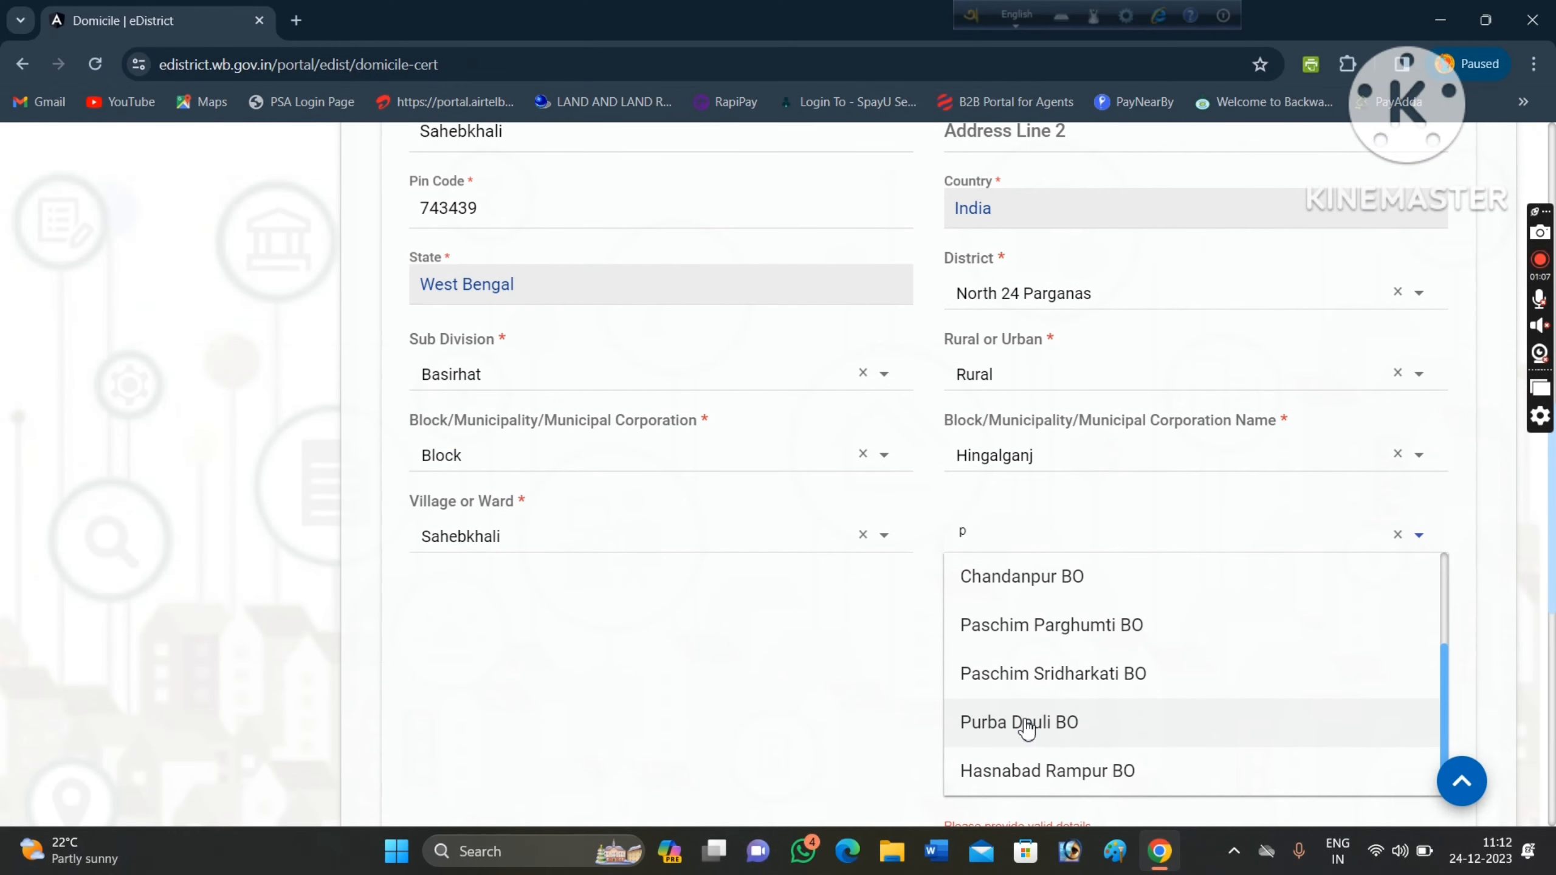
click(1027, 725)
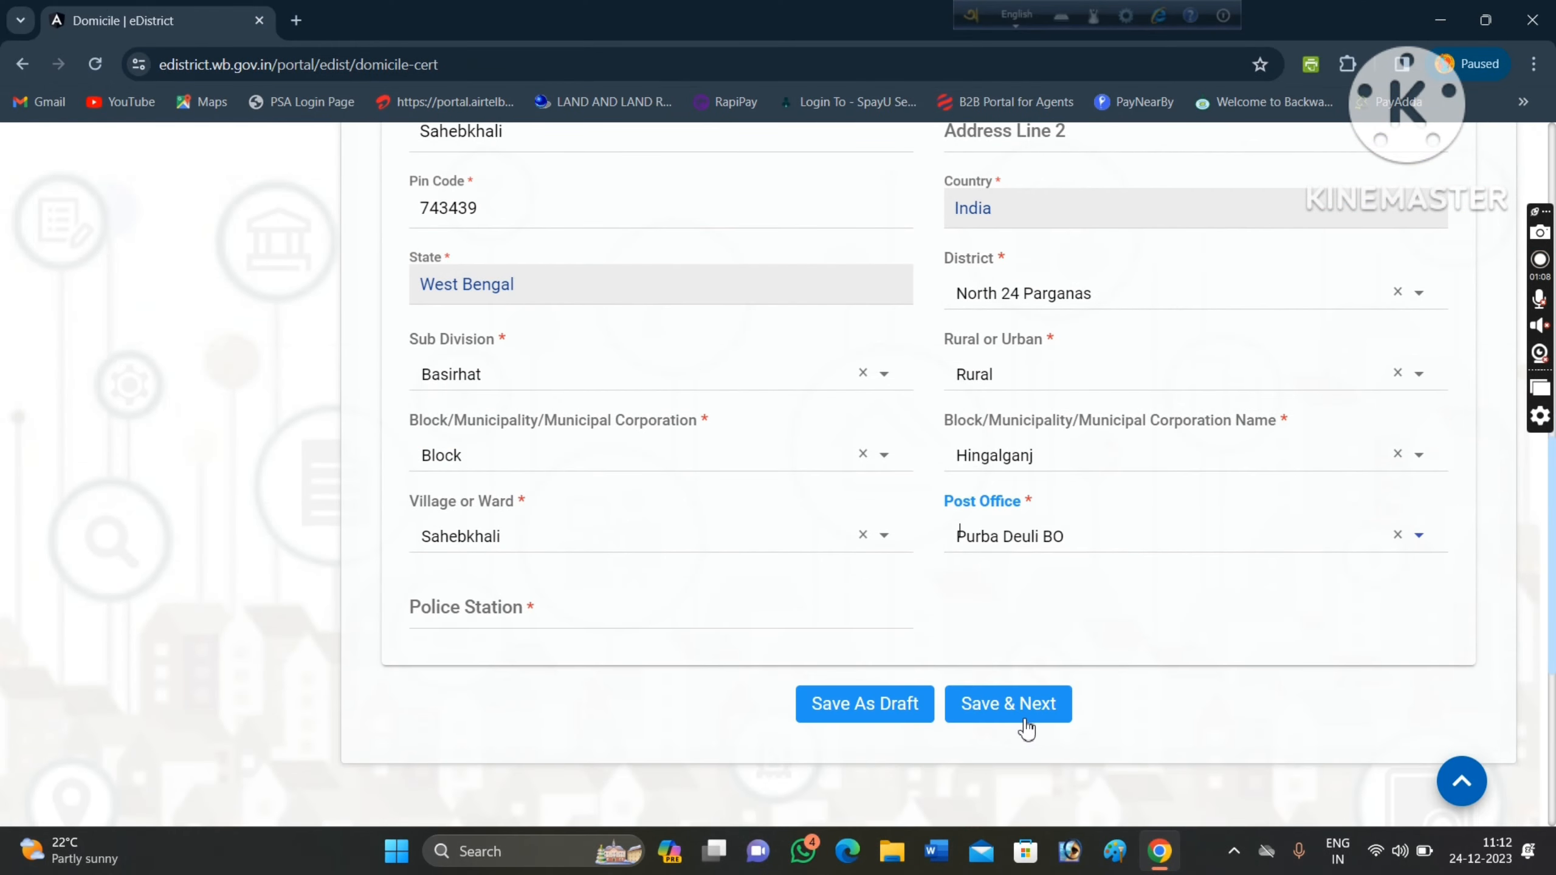
Step: Enter Hingalganj as the police station and save the permanent address to move to the next section
click(752, 619)
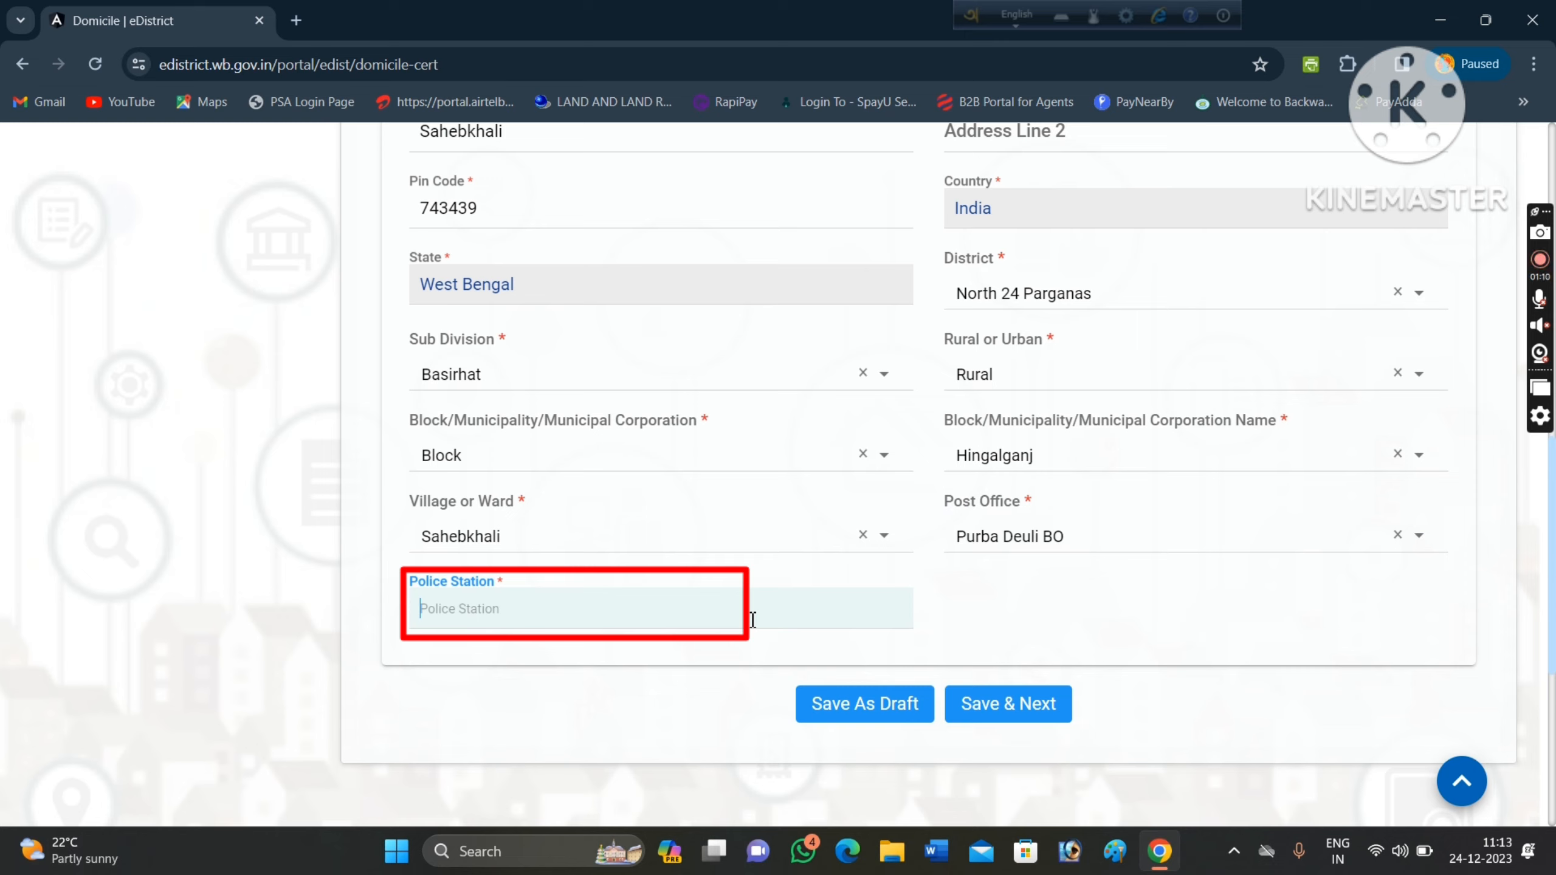
text(Hinga)
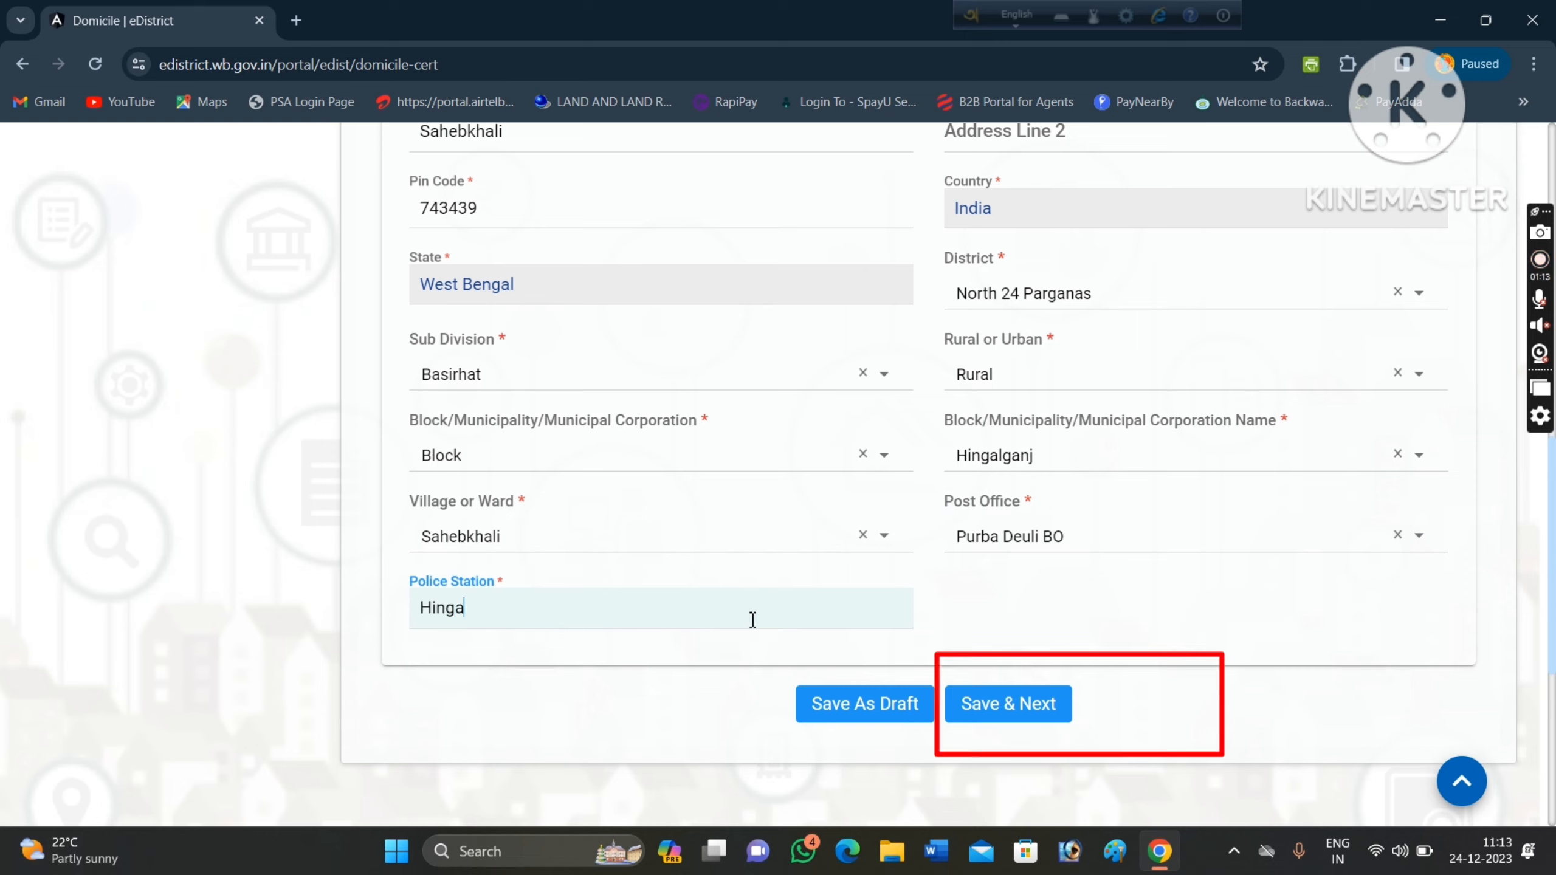
text(lgan)
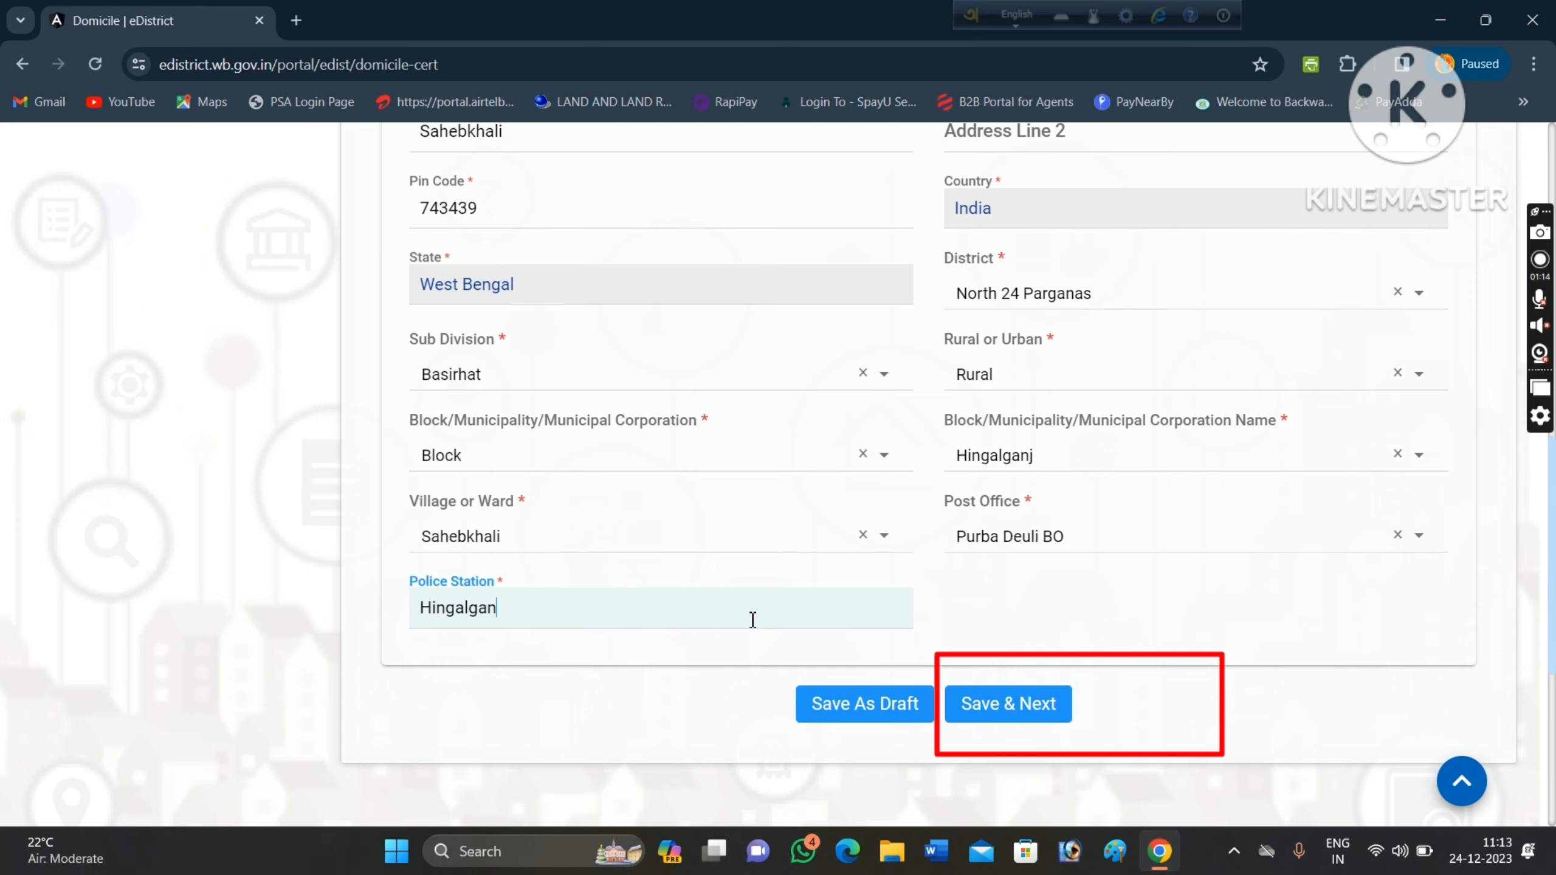
text(j)
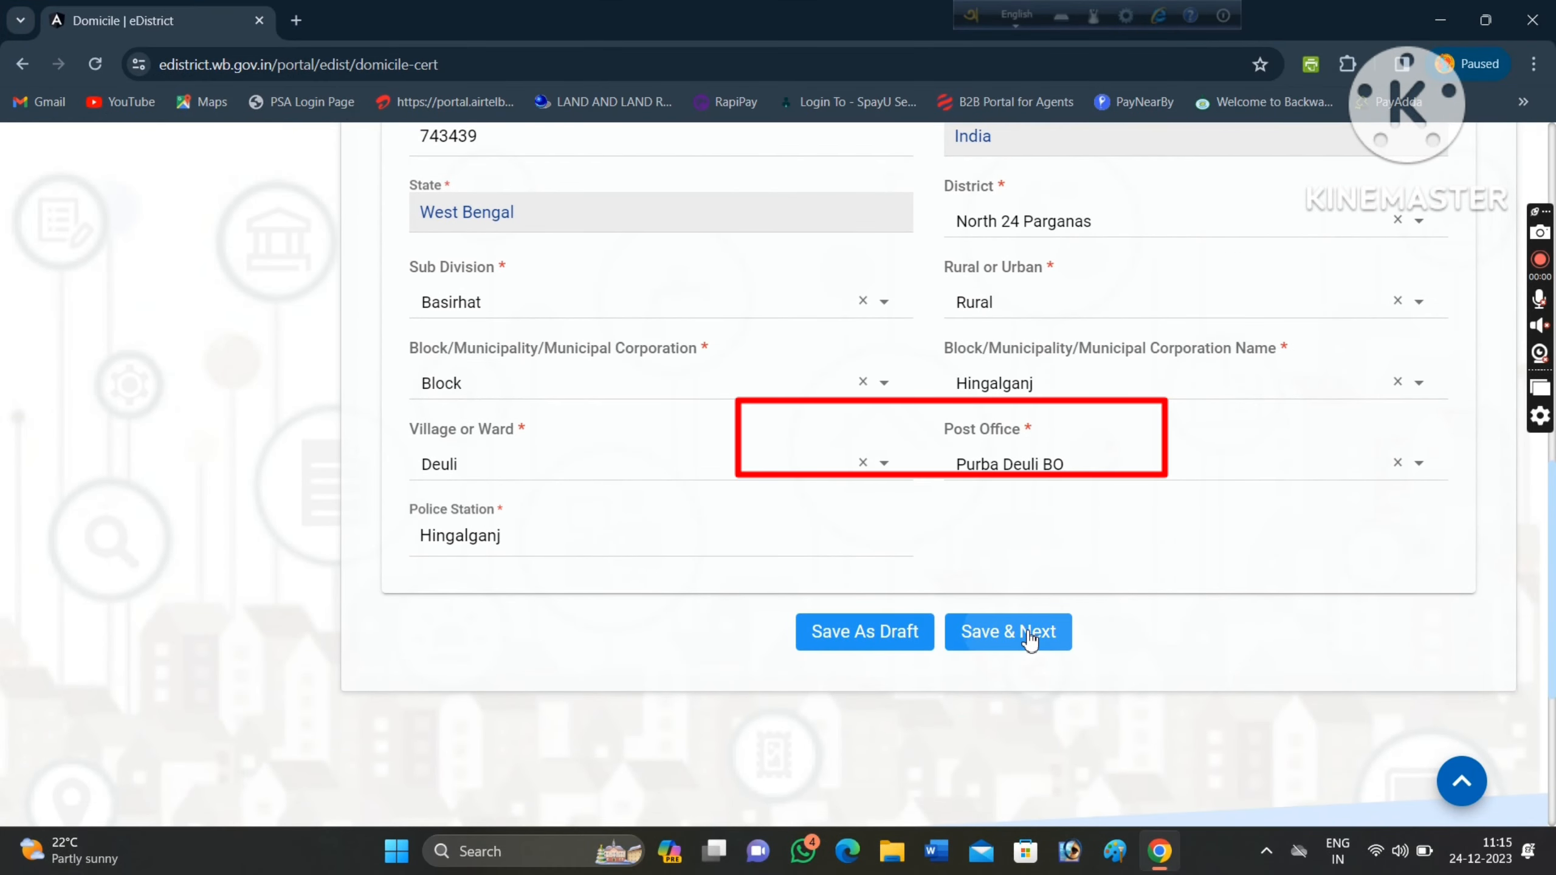
click(1029, 637)
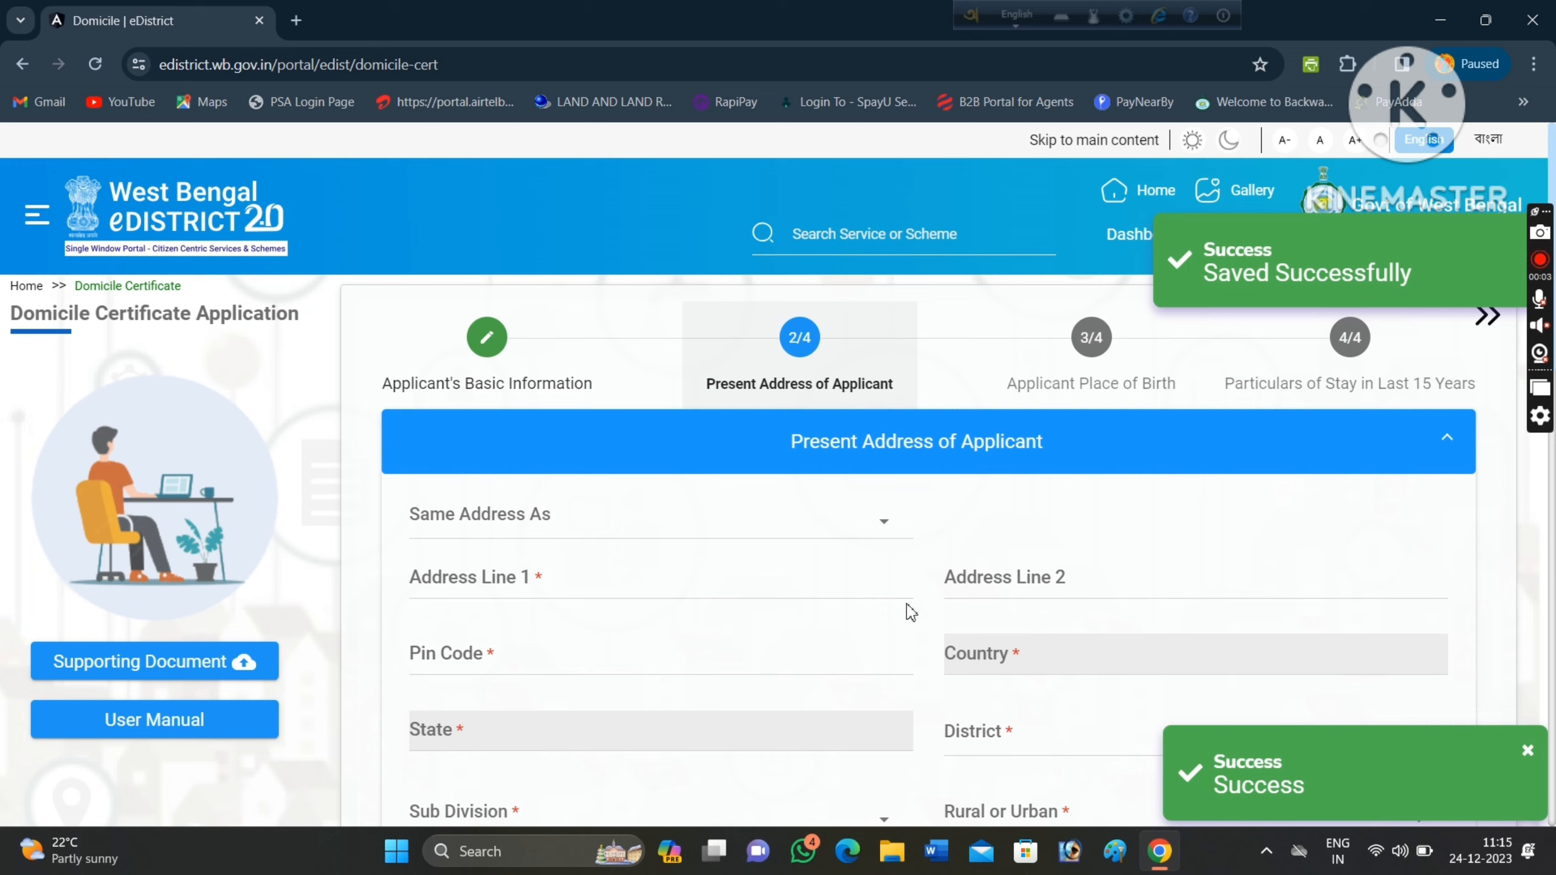
Step: Set the present address to be the same as the Permanent Address of Applicant
click(727, 530)
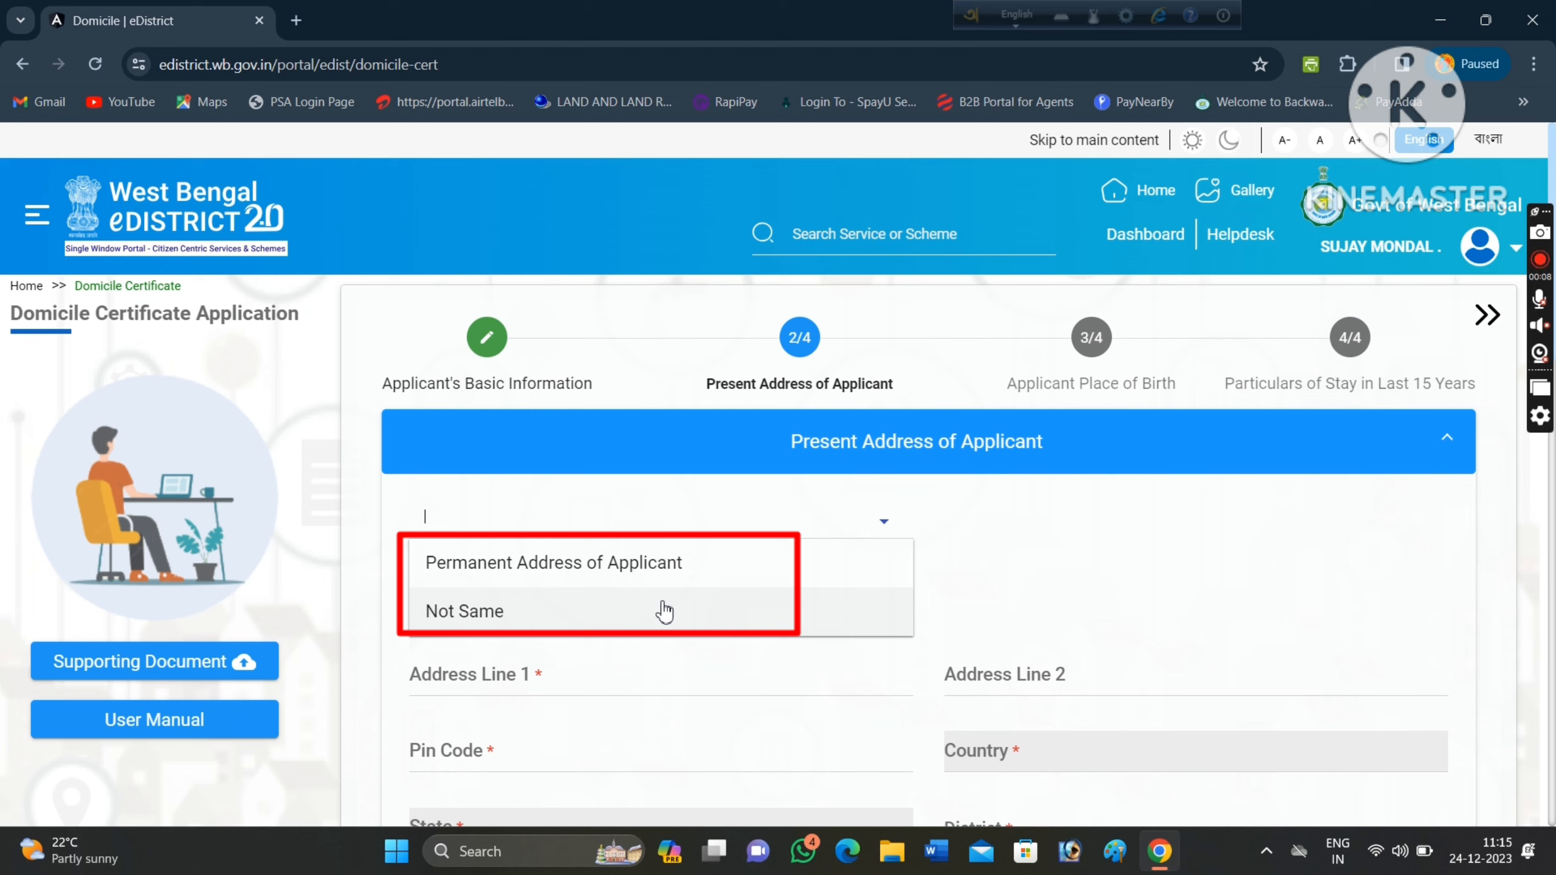
click(663, 565)
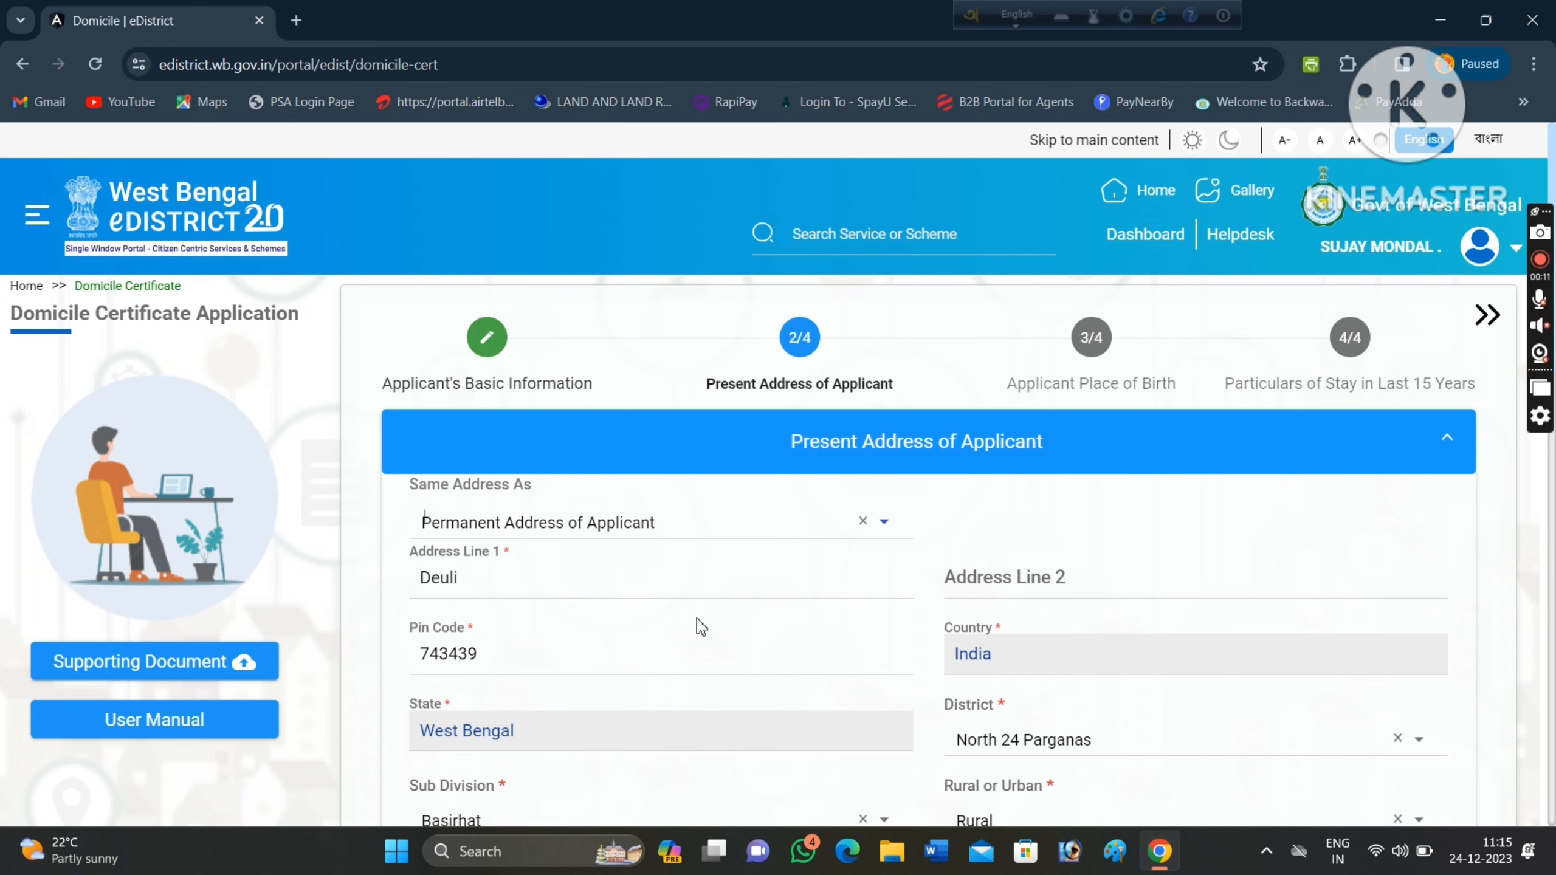
Step: In the parent details, choose Father as the relation and Mr. as the salutation
scroll(702, 626, down, 6)
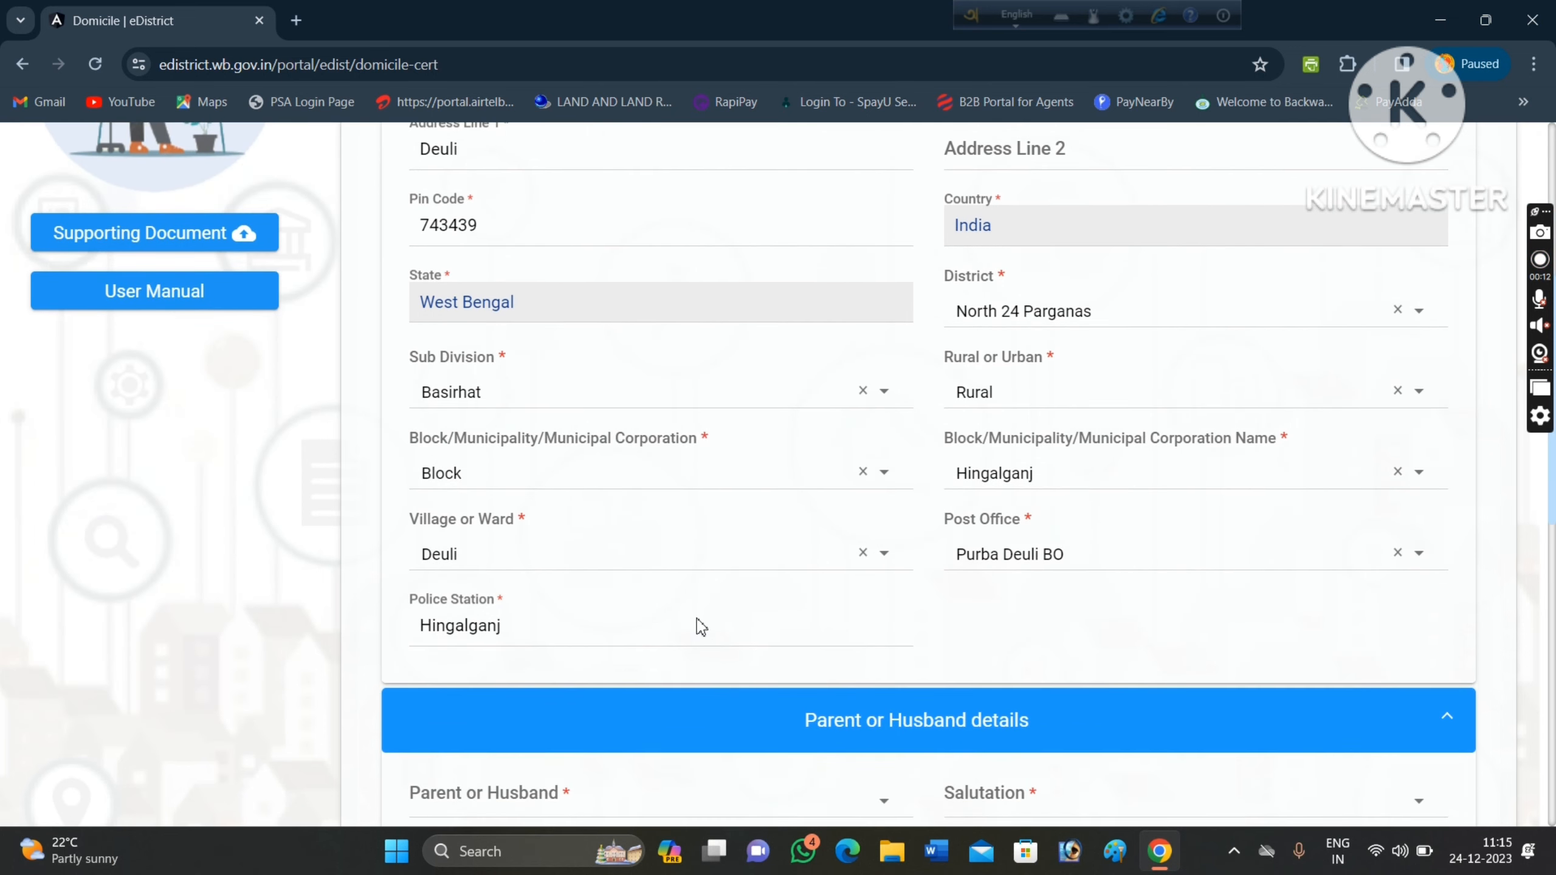
scroll(700, 619, down, 1)
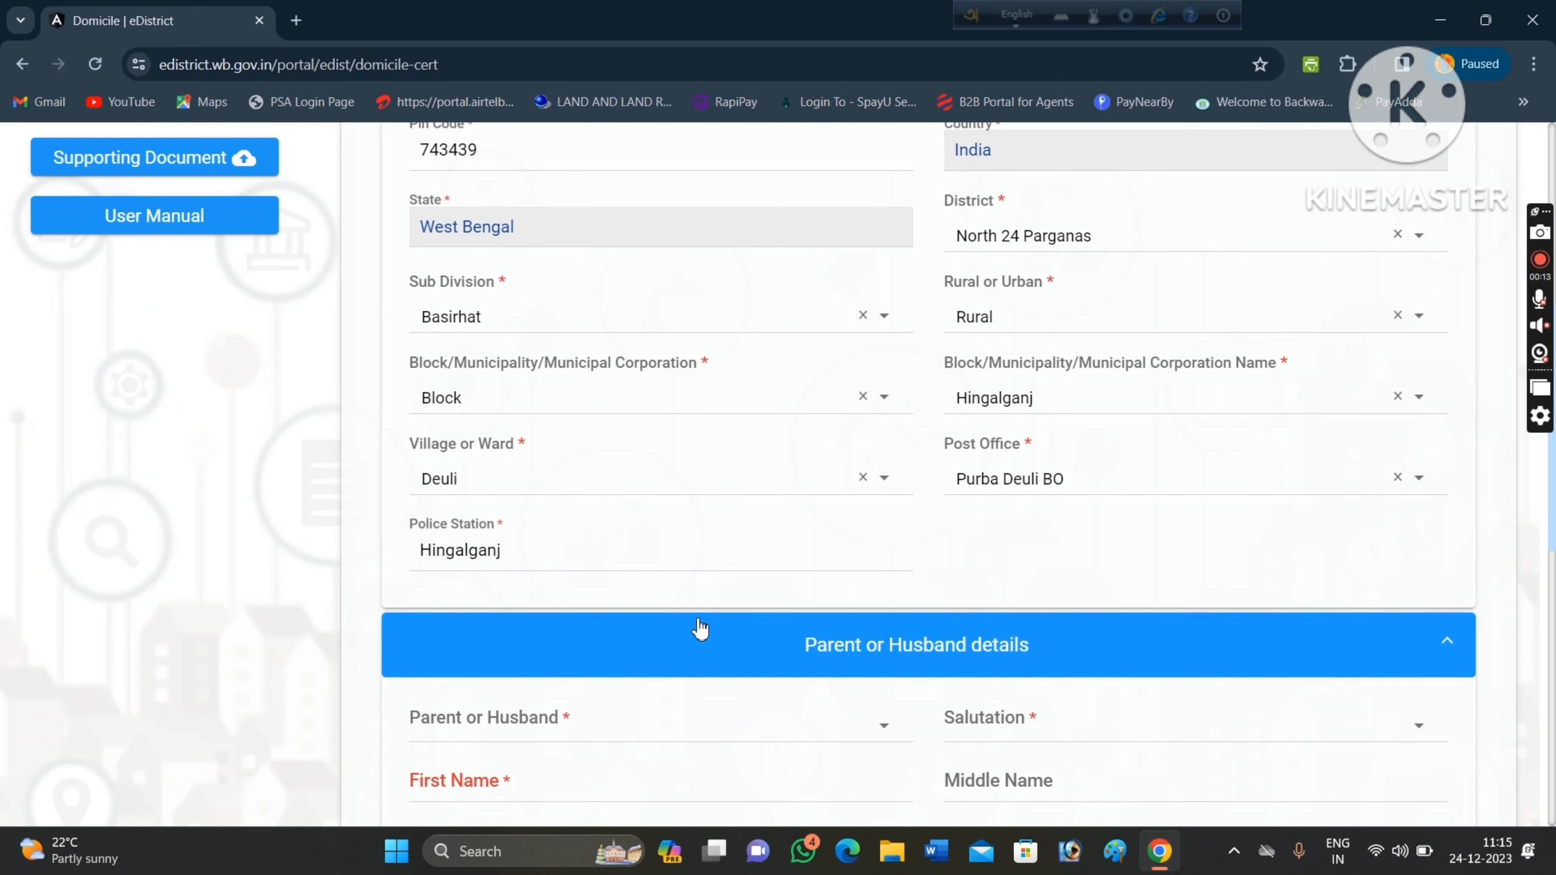
scroll(700, 628, down, 1)
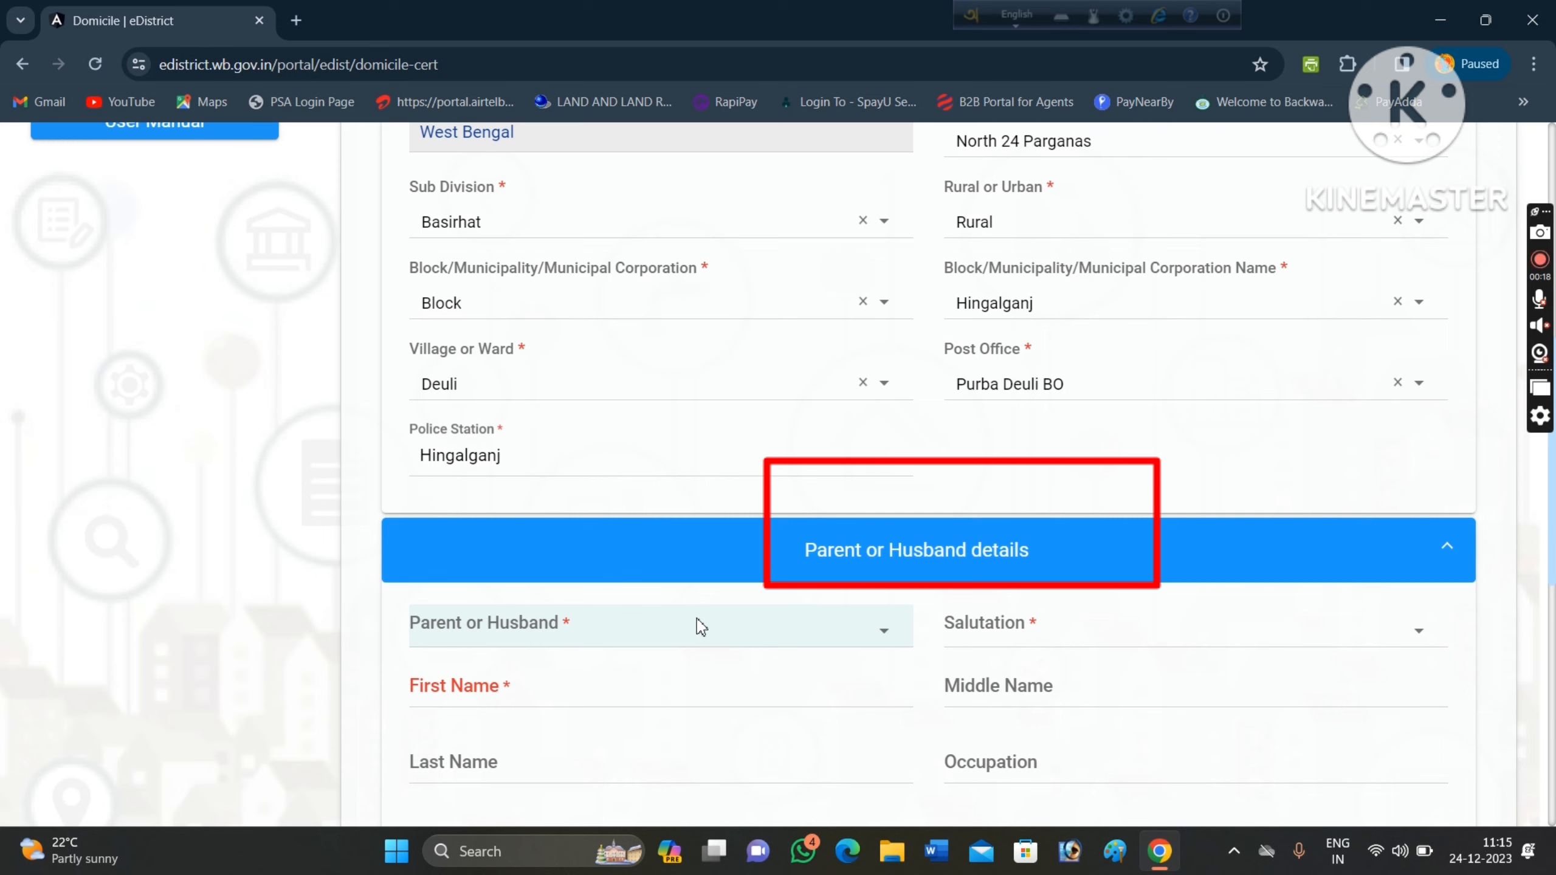
scroll(702, 627, down, 1)
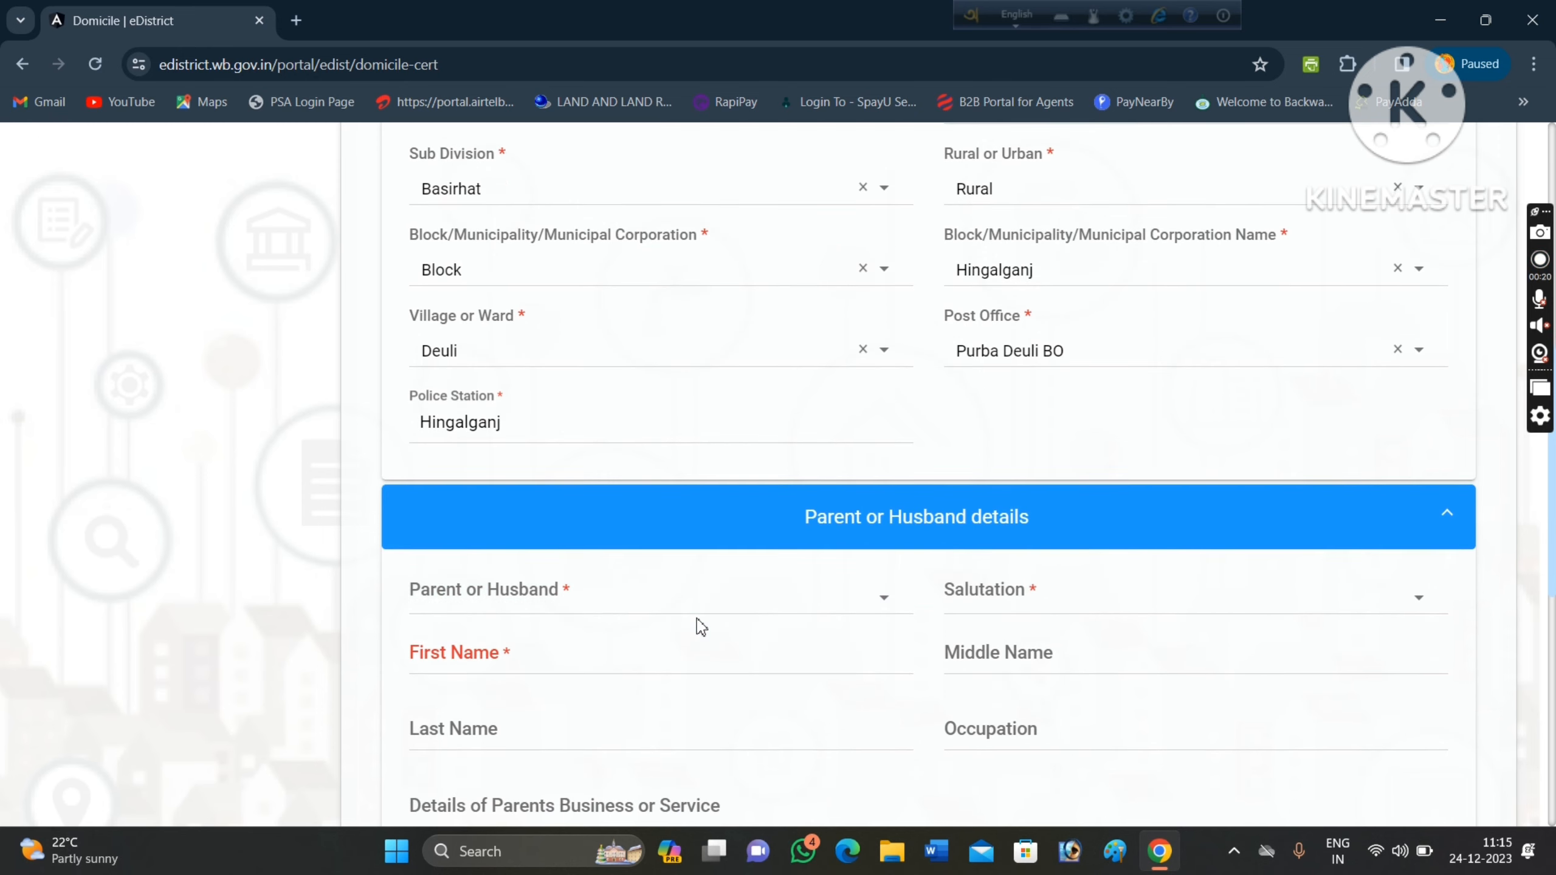
click(698, 599)
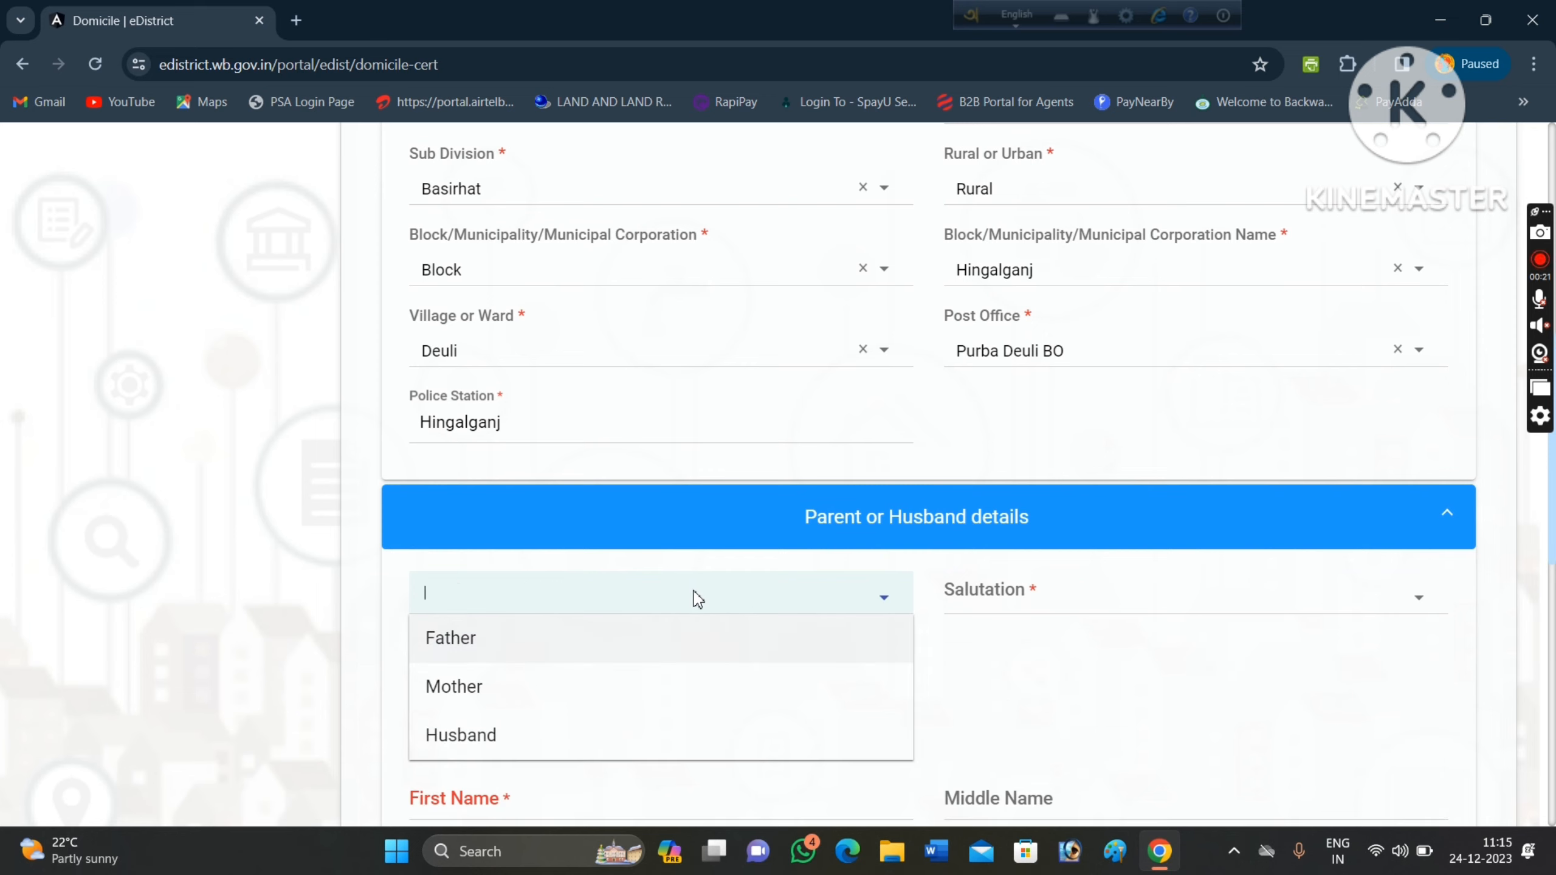
click(669, 643)
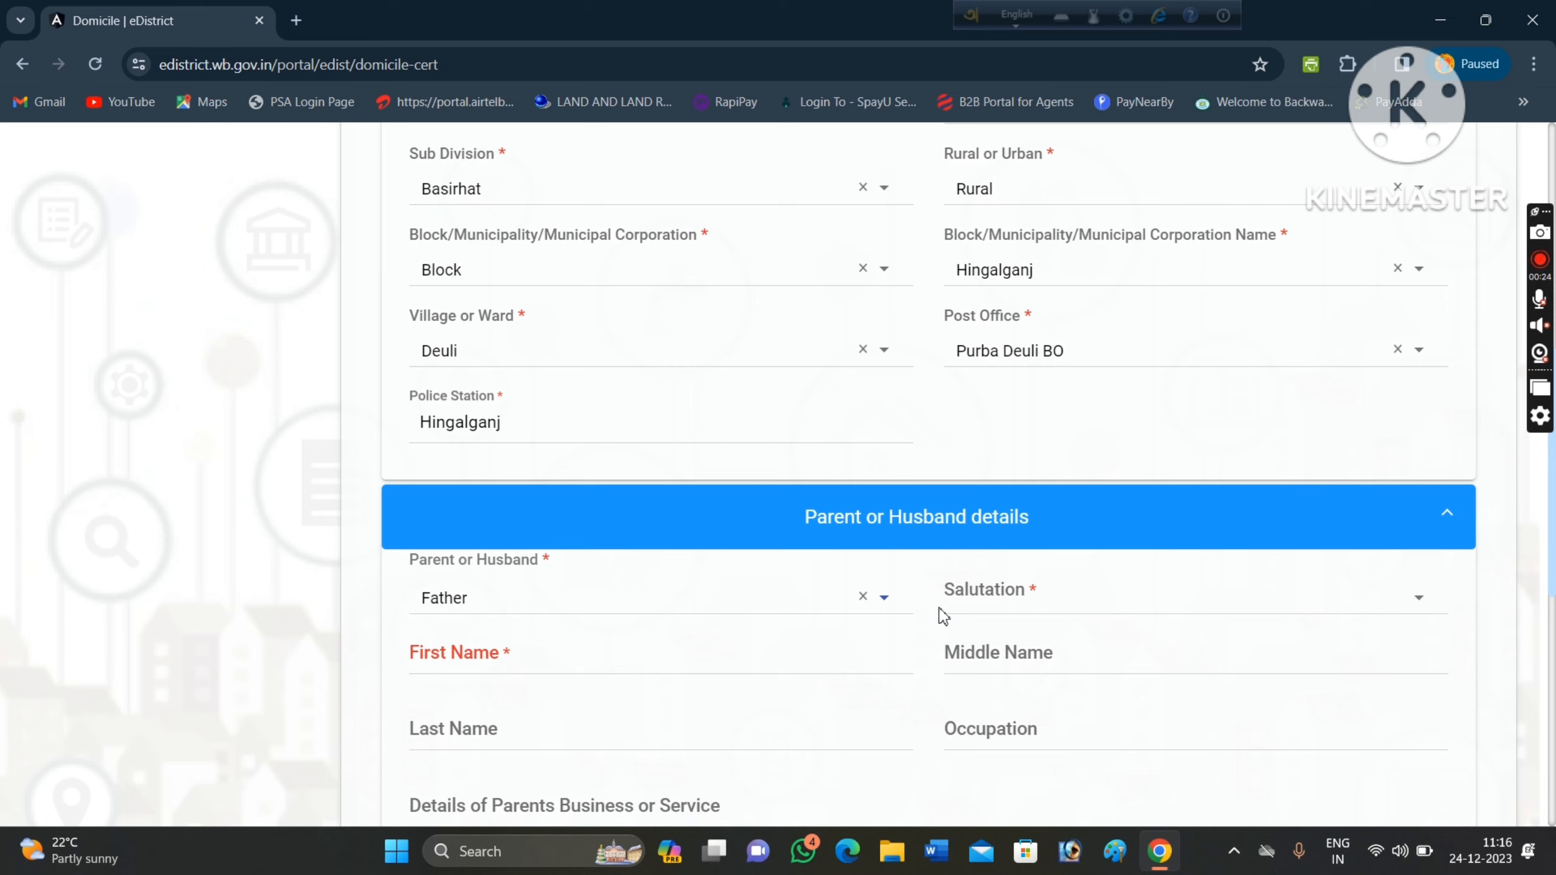
click(986, 617)
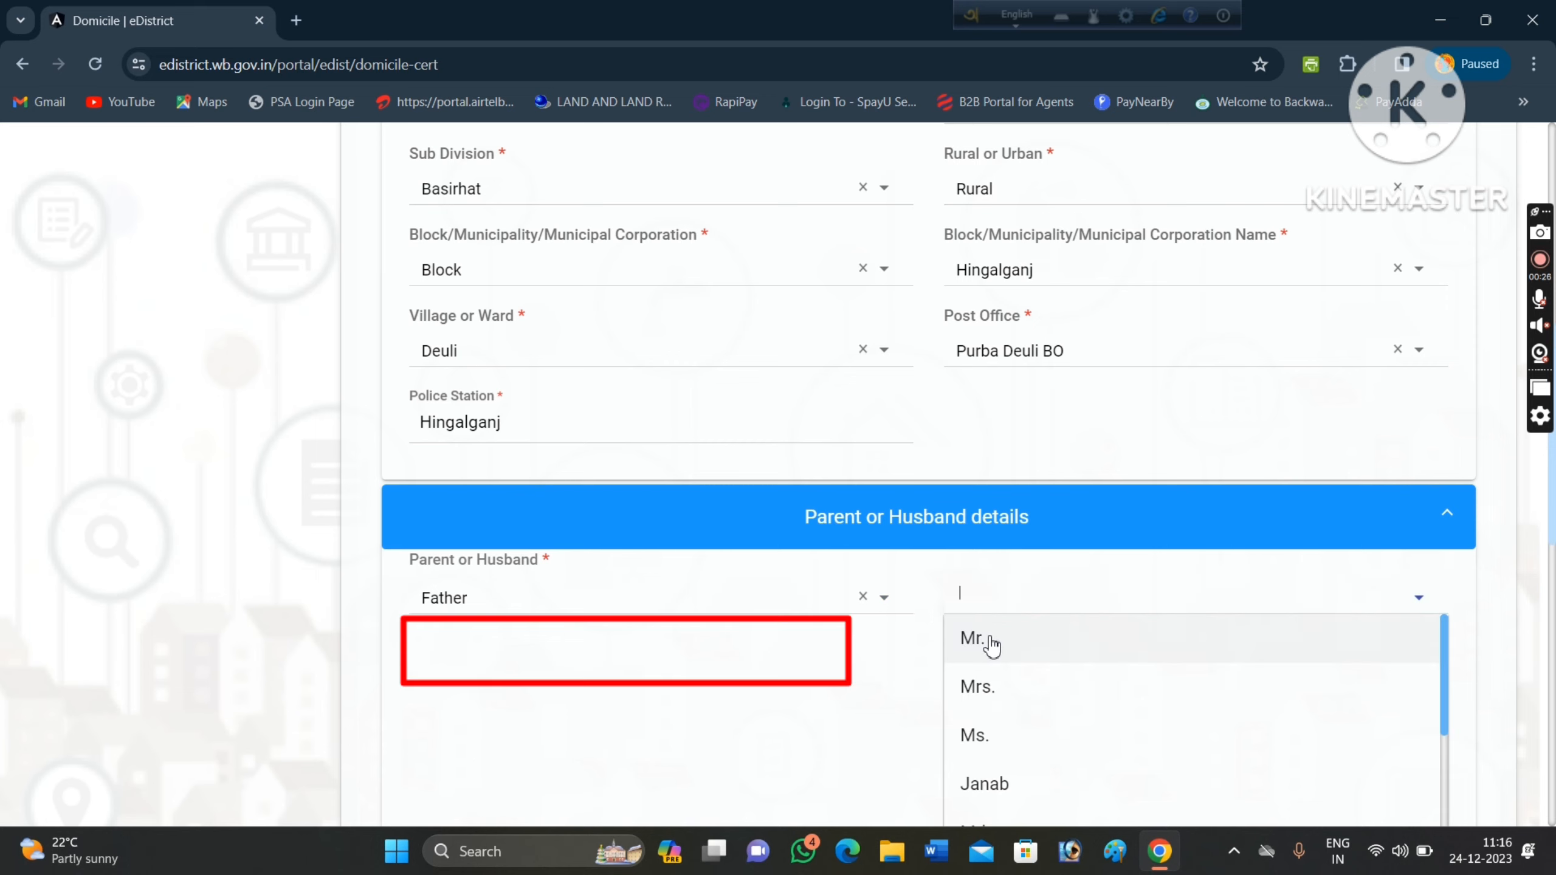
click(989, 641)
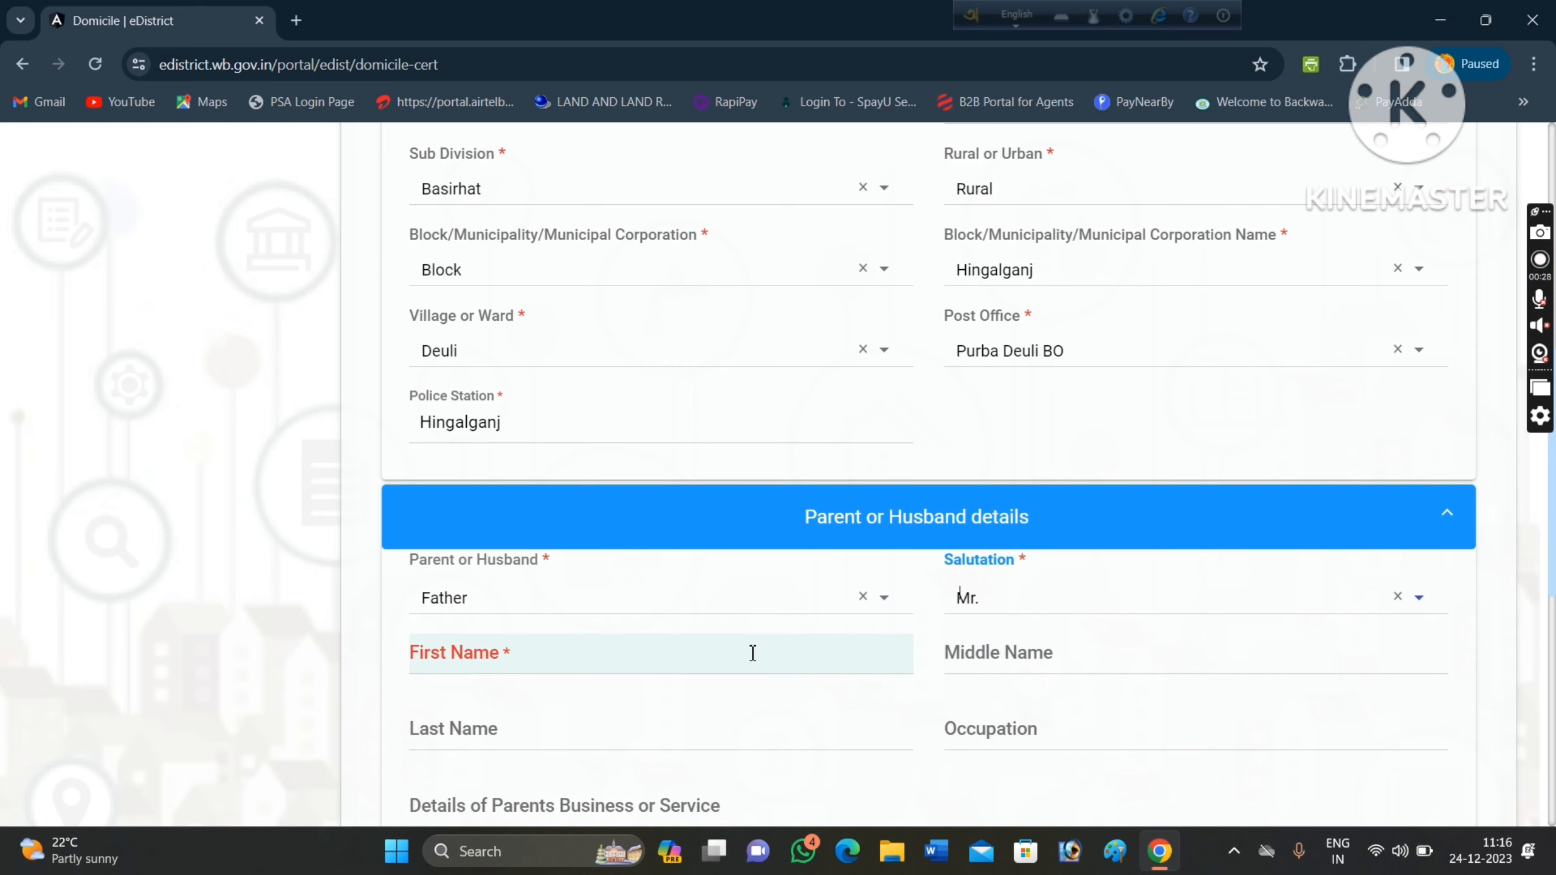
Step: Enter the father's first name
scroll(753, 653, down, 3)
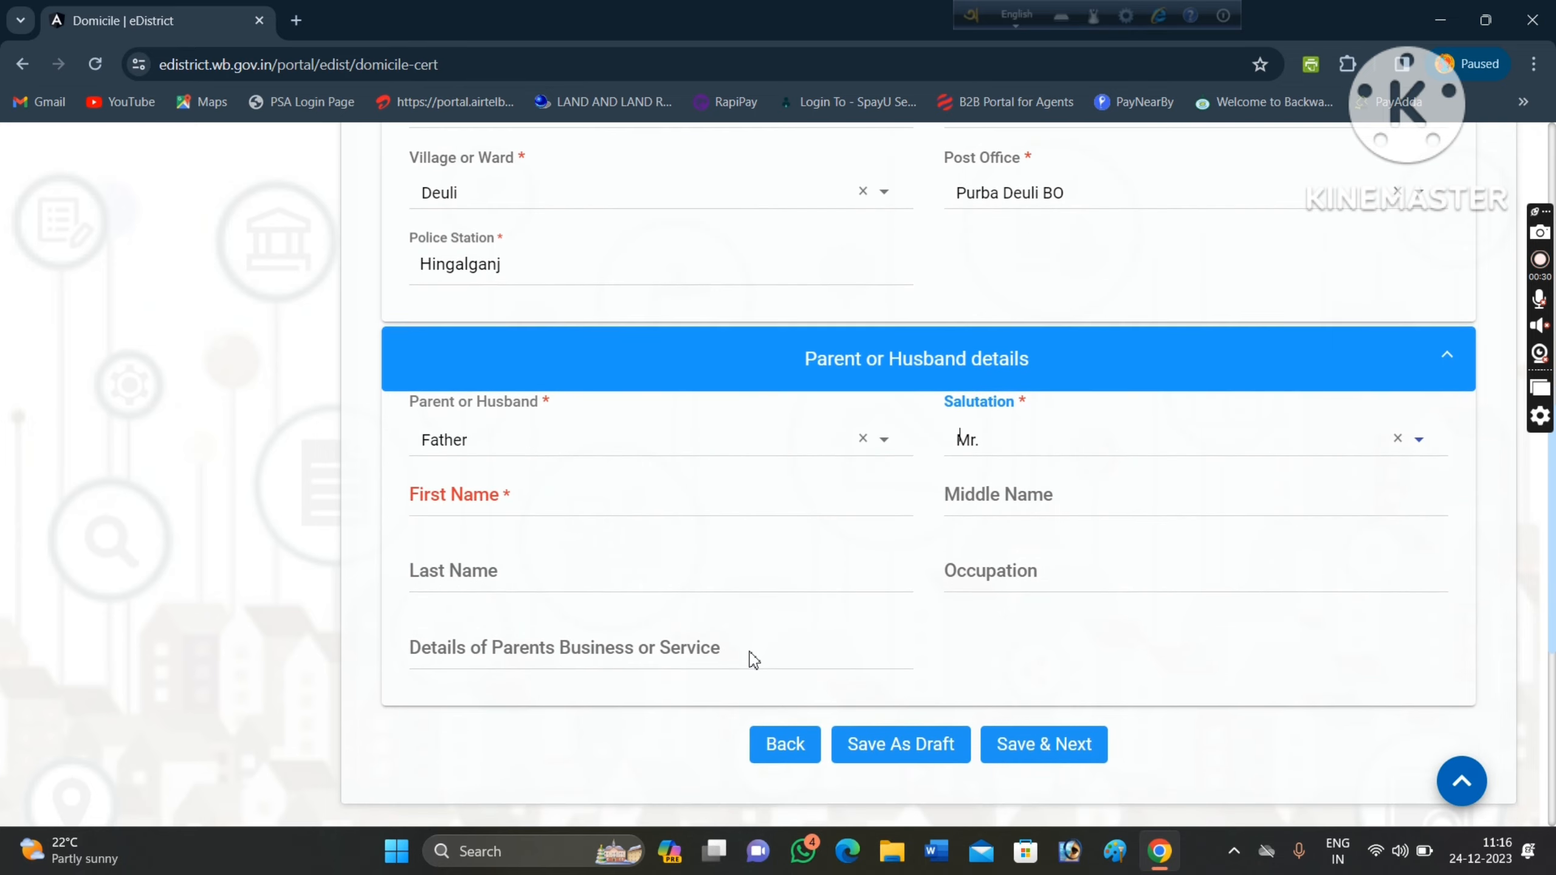
scroll(753, 659, down, 2)
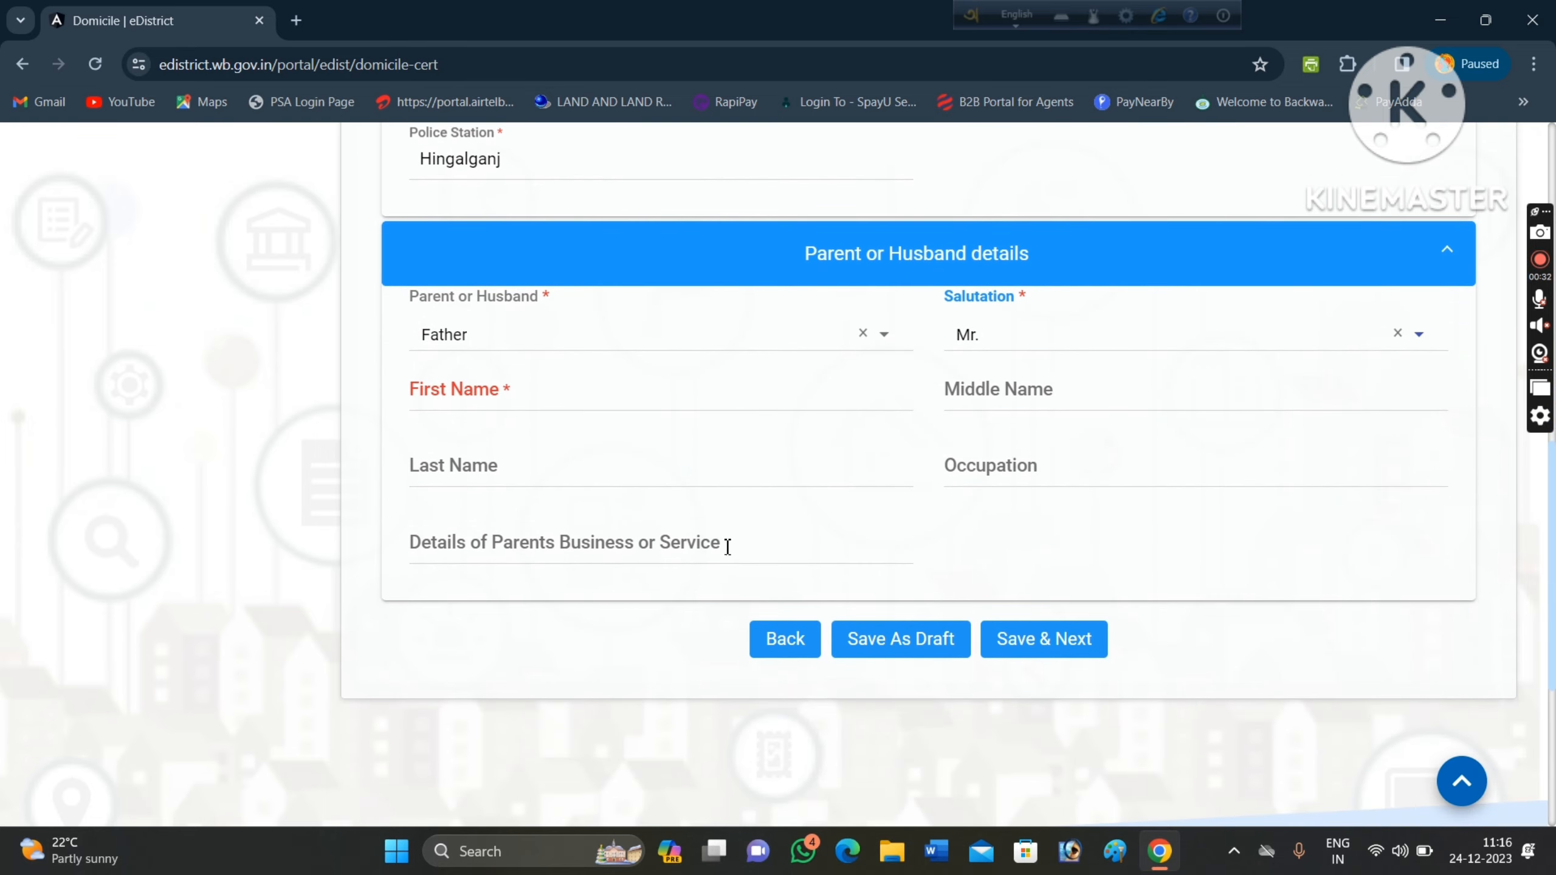
click(678, 392)
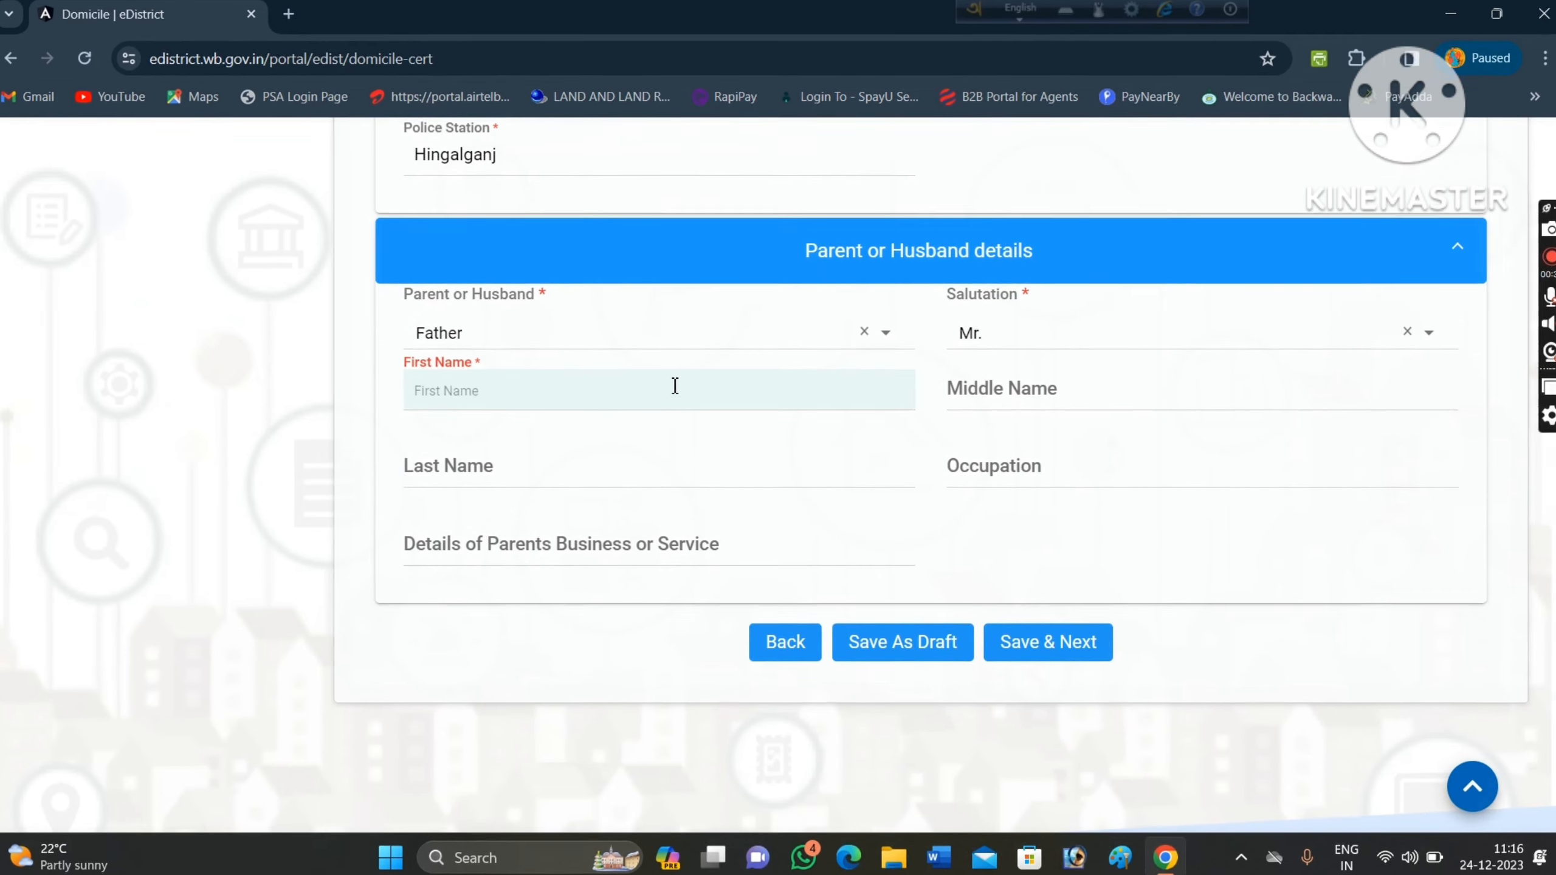
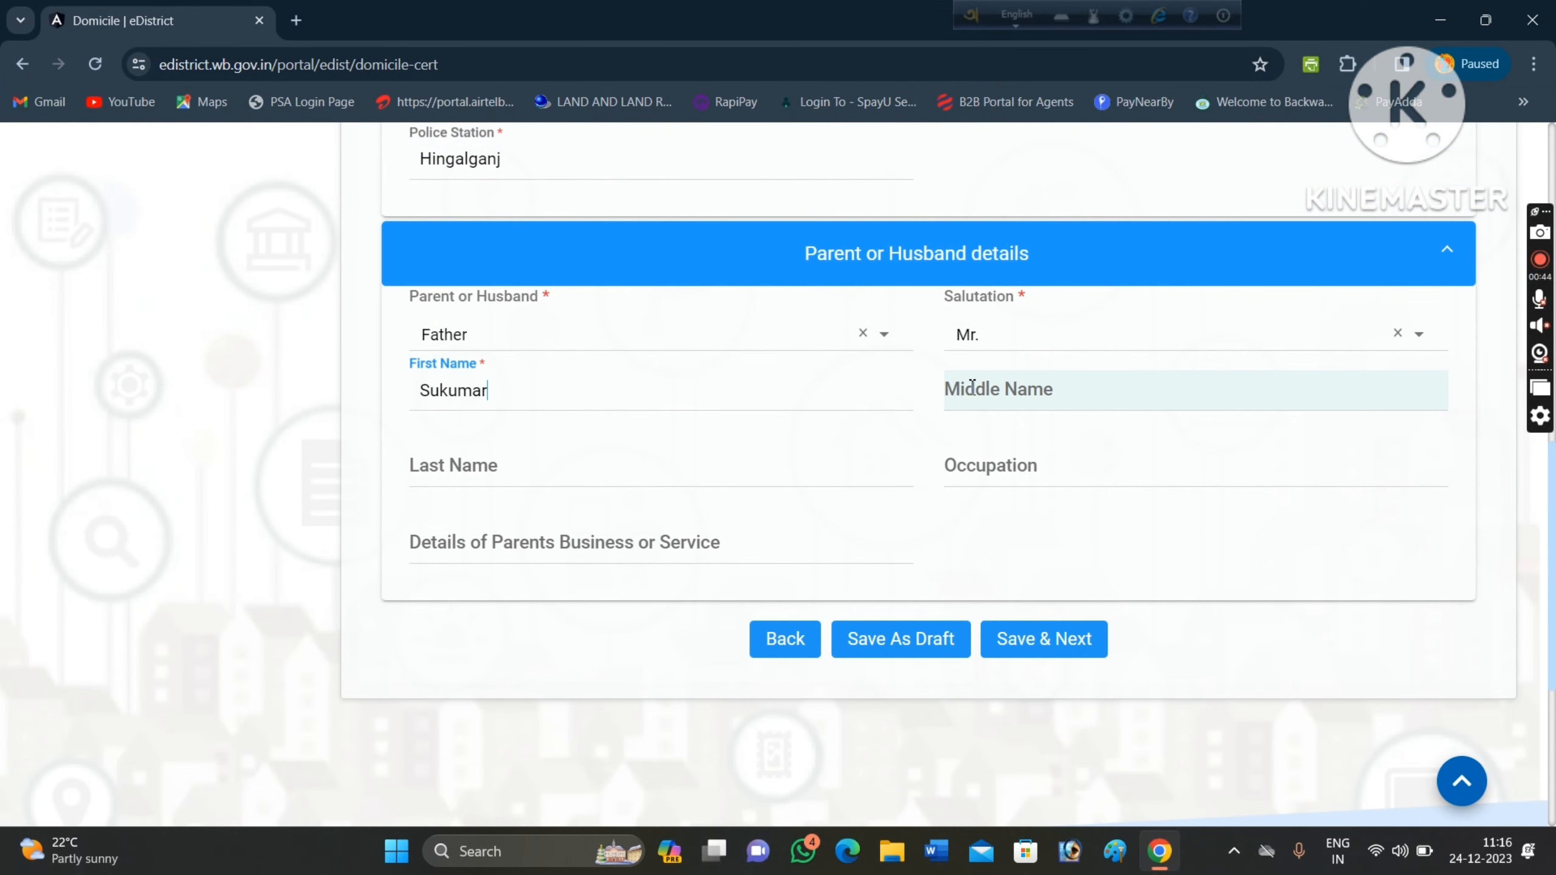
Step: Enter the father's last name and set his occupation to farmer
click(833, 477)
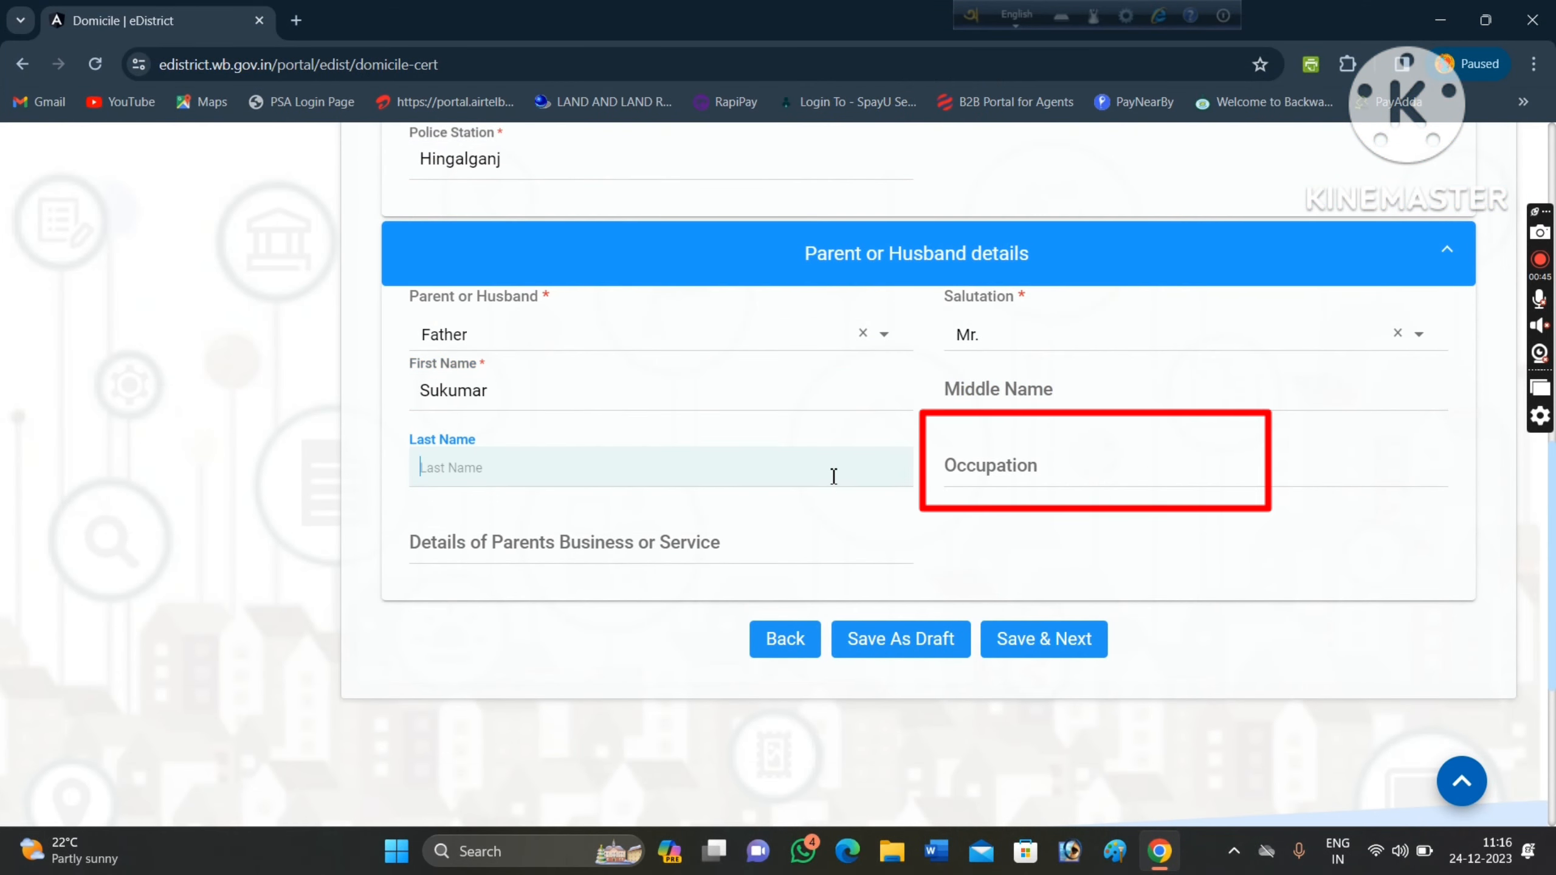
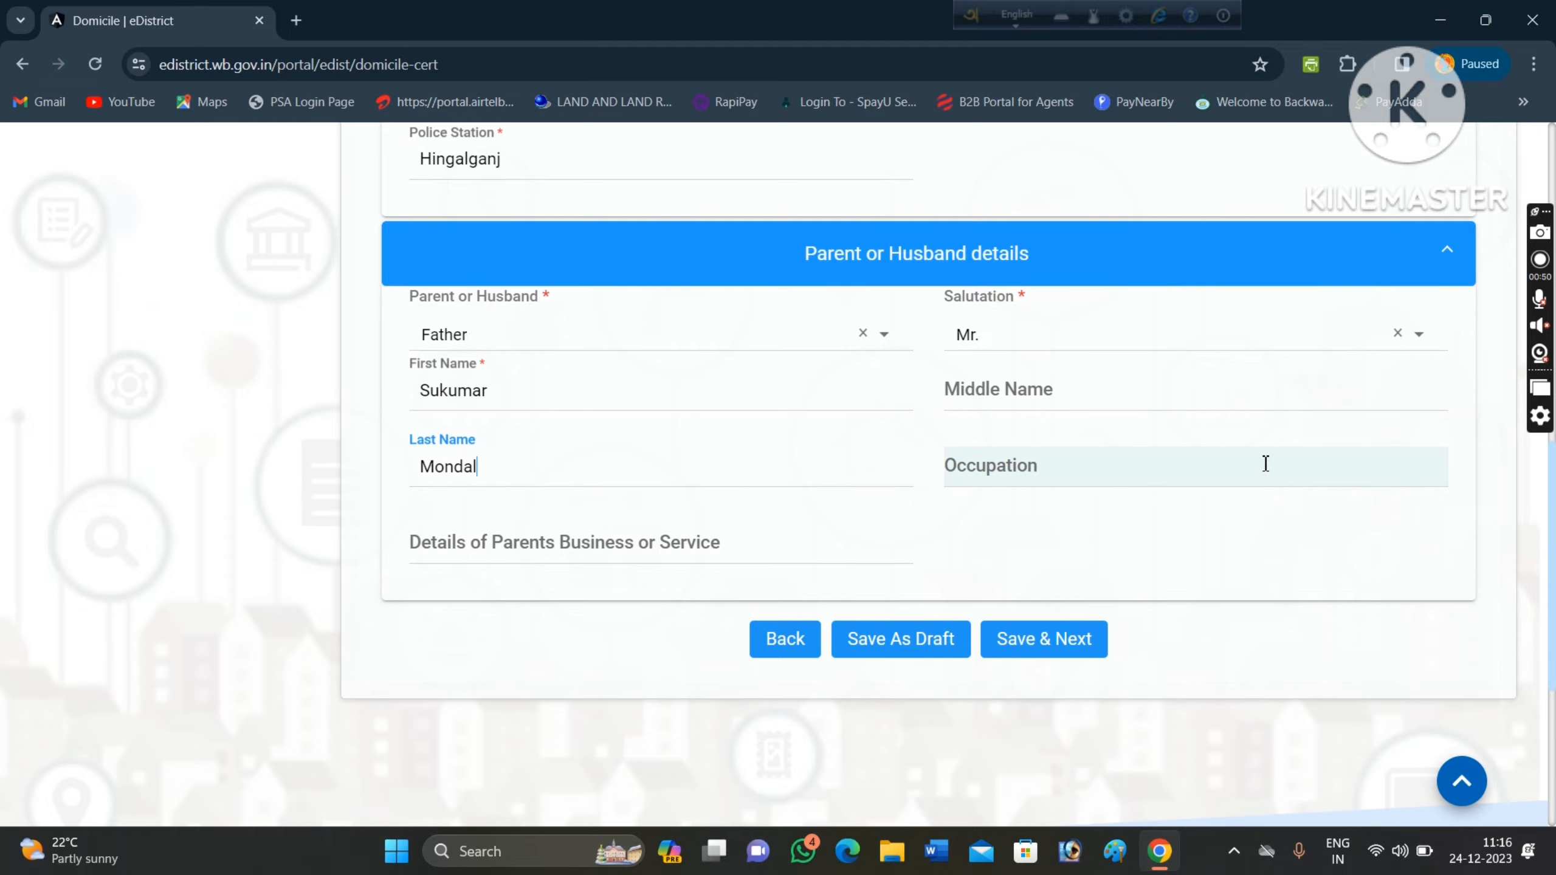
click(1265, 461)
text(farmer)
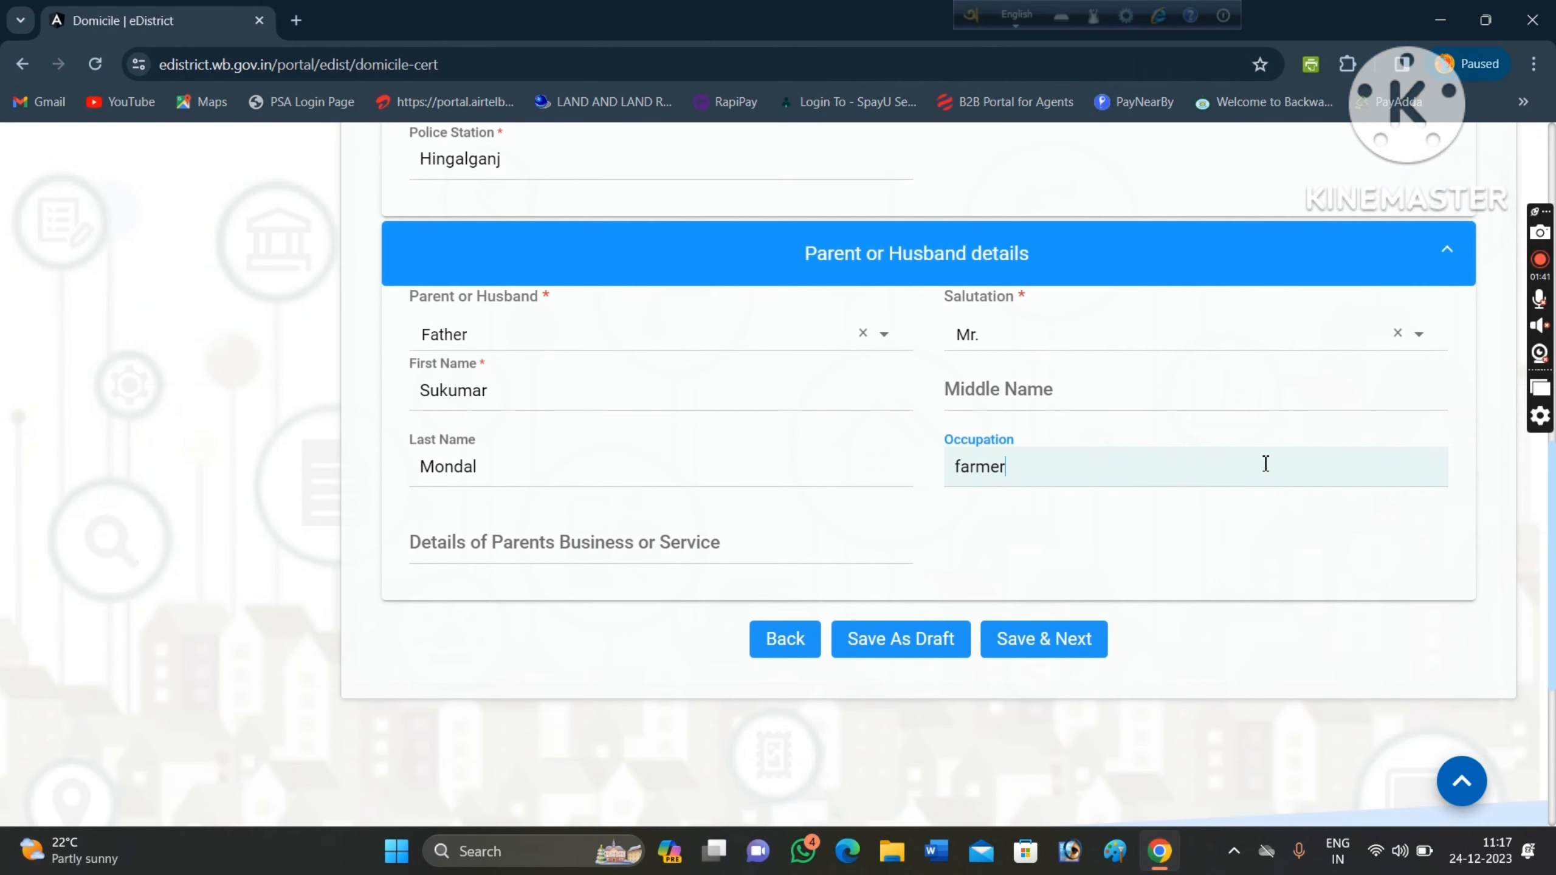
Step: Leave the parent's business details empty and save the parent details to move to the place-of-birth section
click(829, 544)
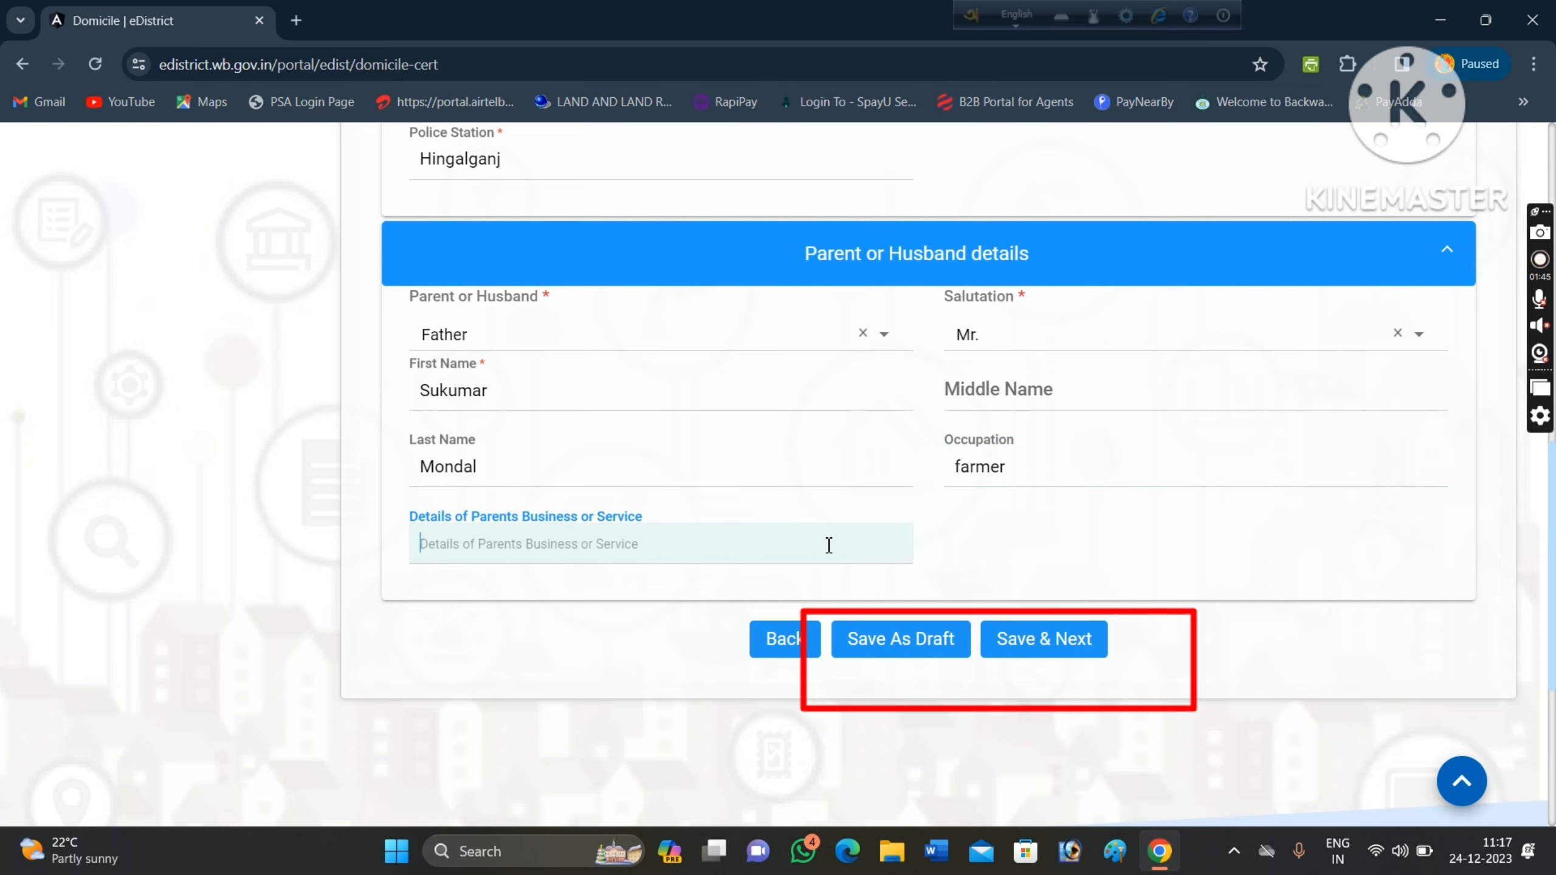
click(983, 537)
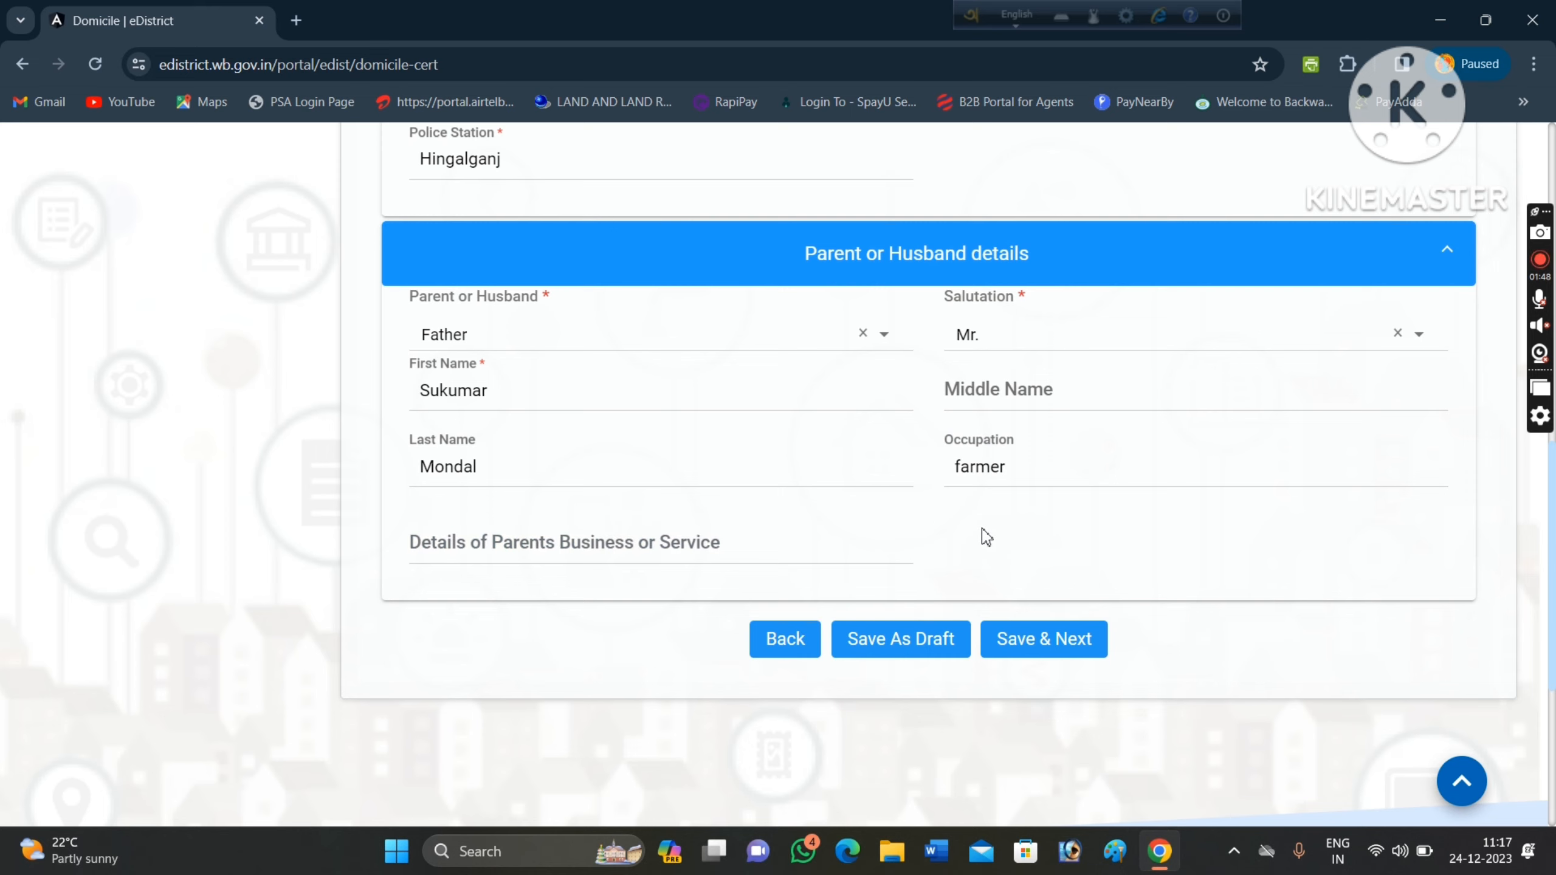
click(1018, 639)
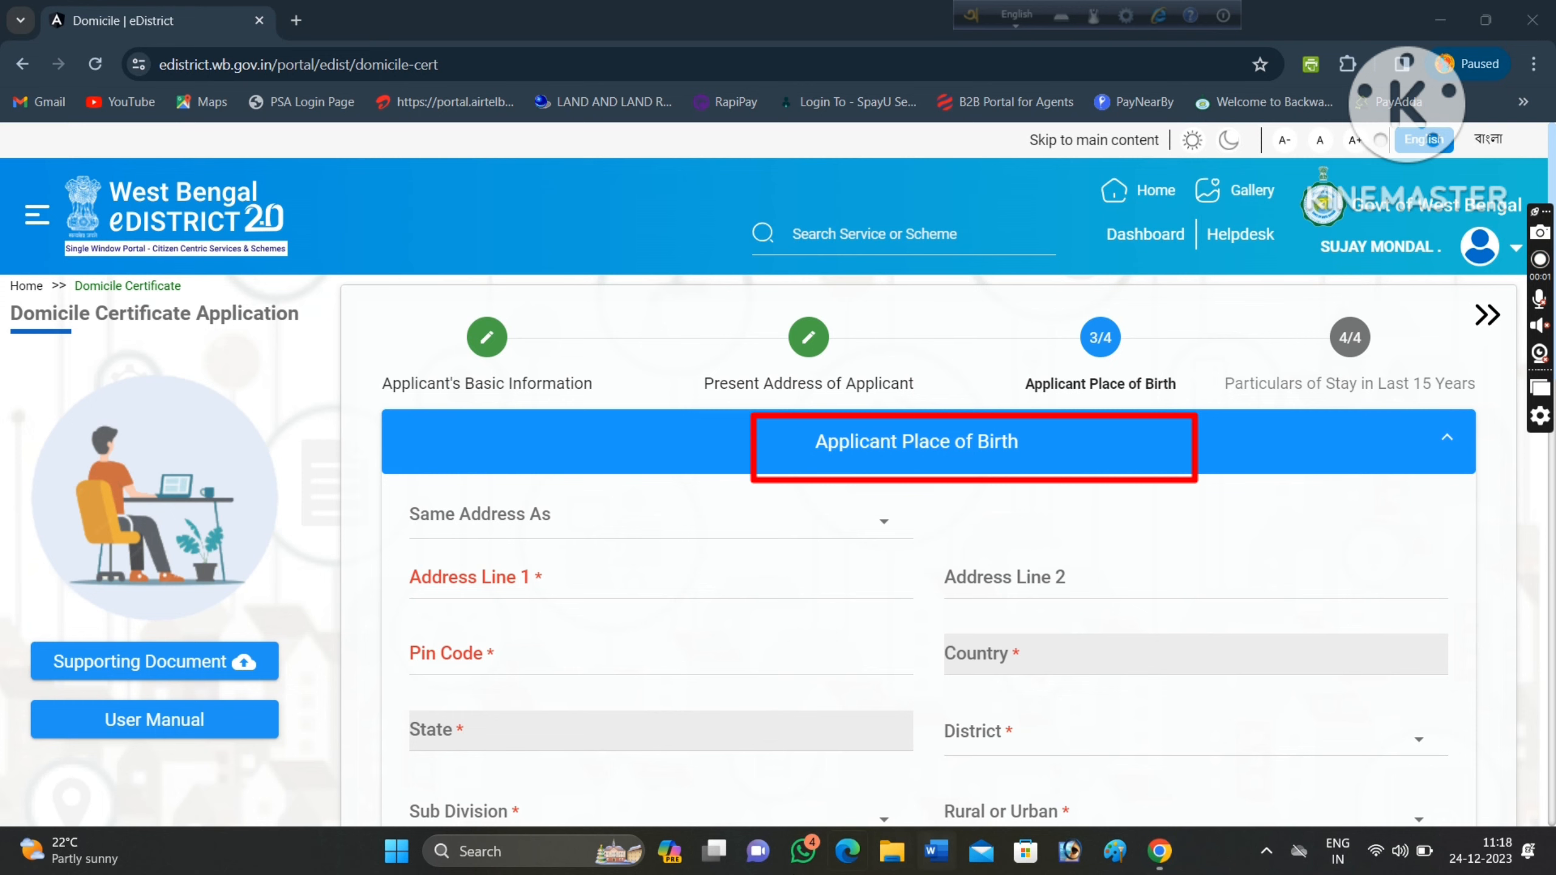
Step: Set the applicant's place of birth to the same as the Permanent Address of Applicant
scroll(787, 557, down, 1)
scroll(791, 564, down, 2)
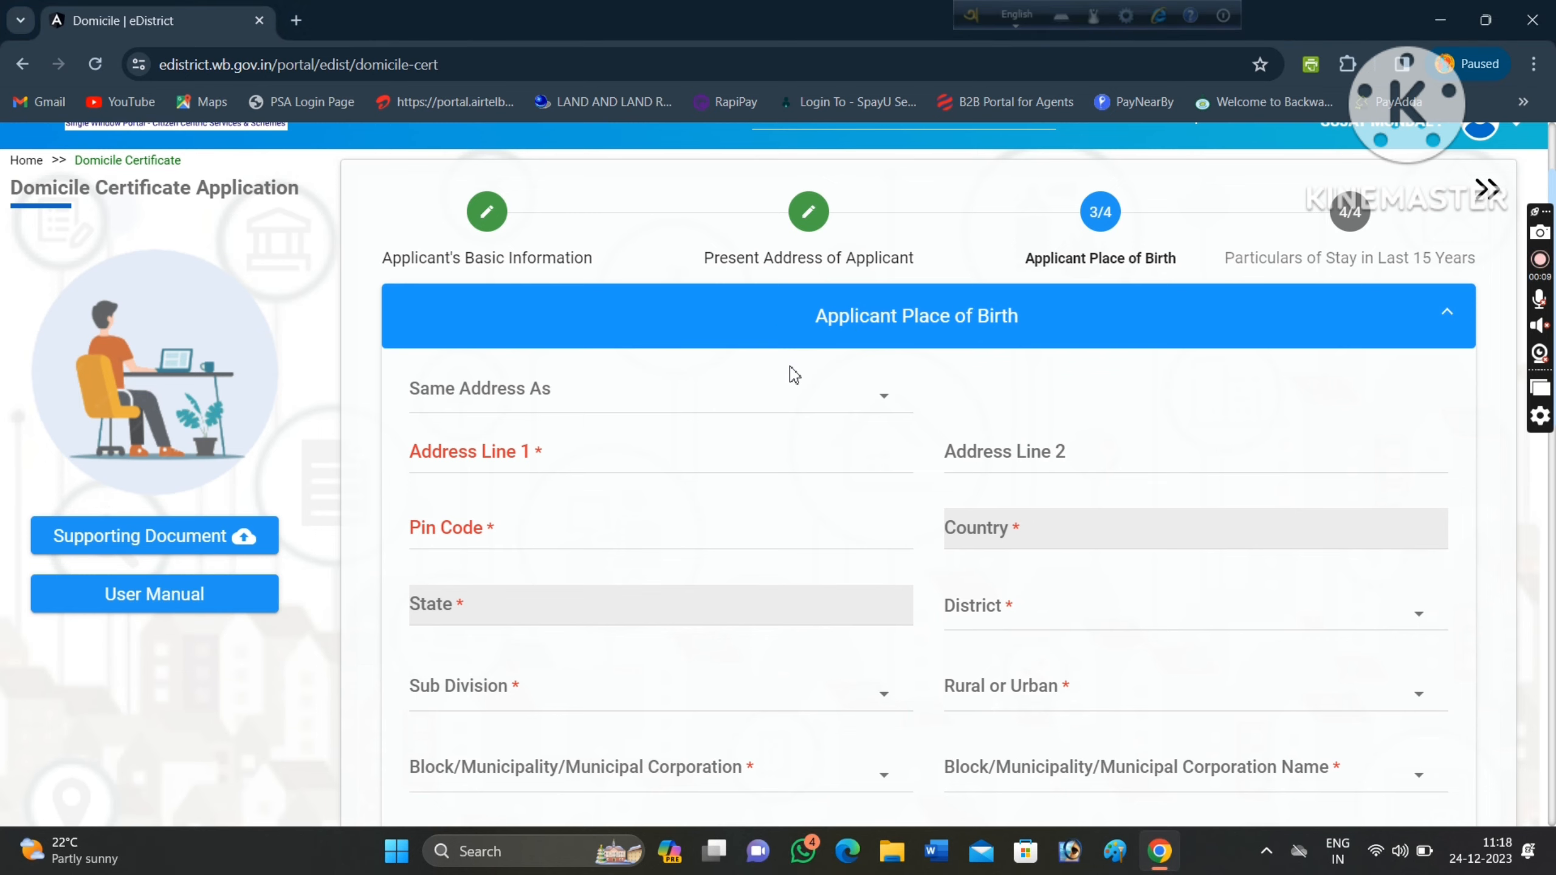
click(787, 395)
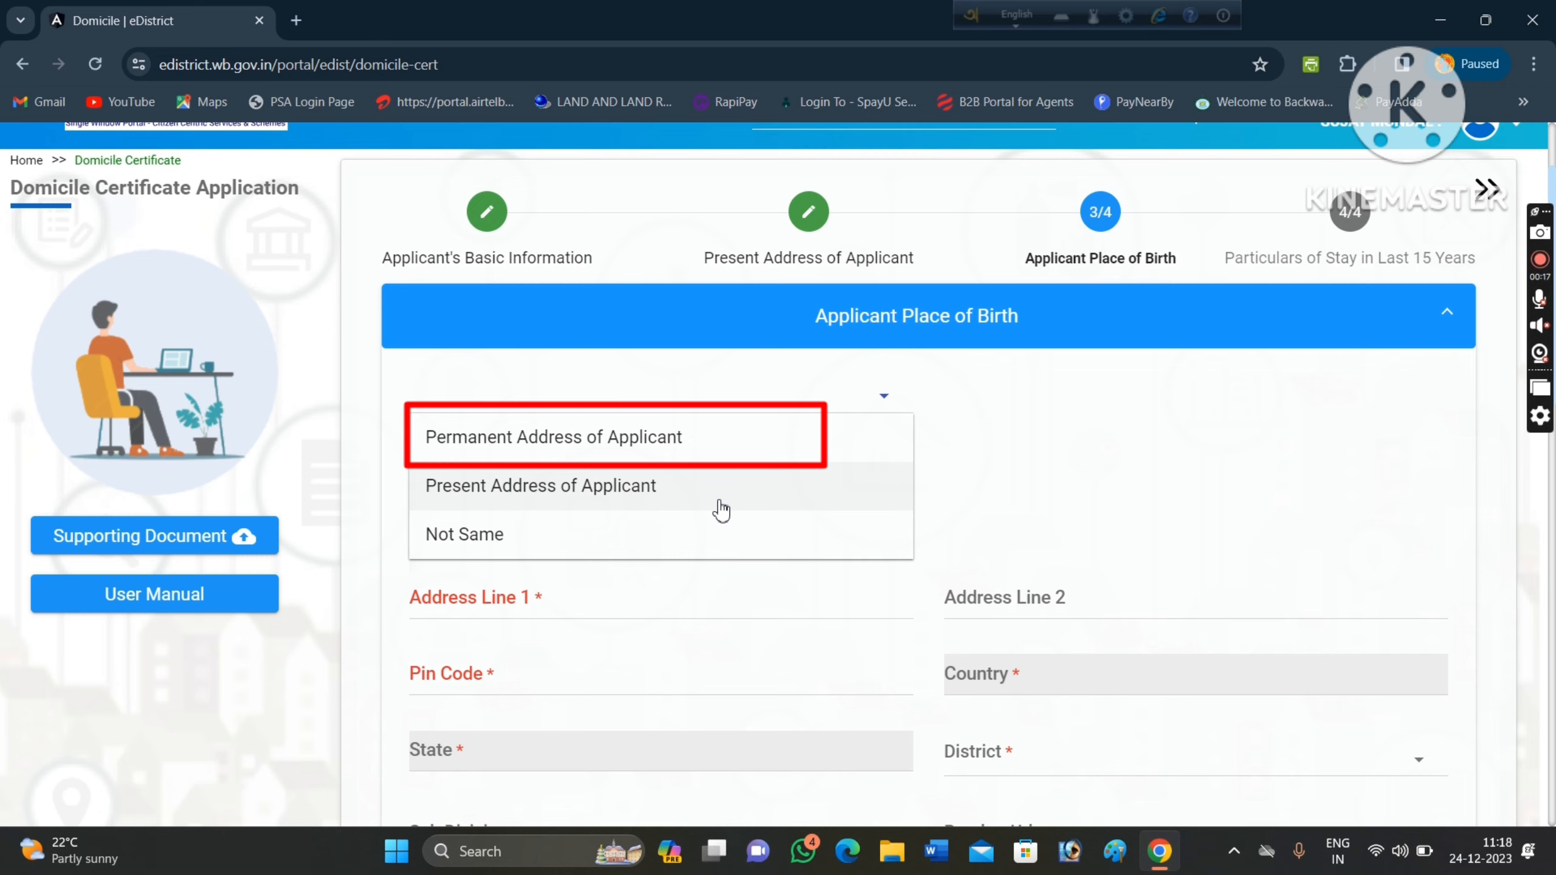
click(1002, 461)
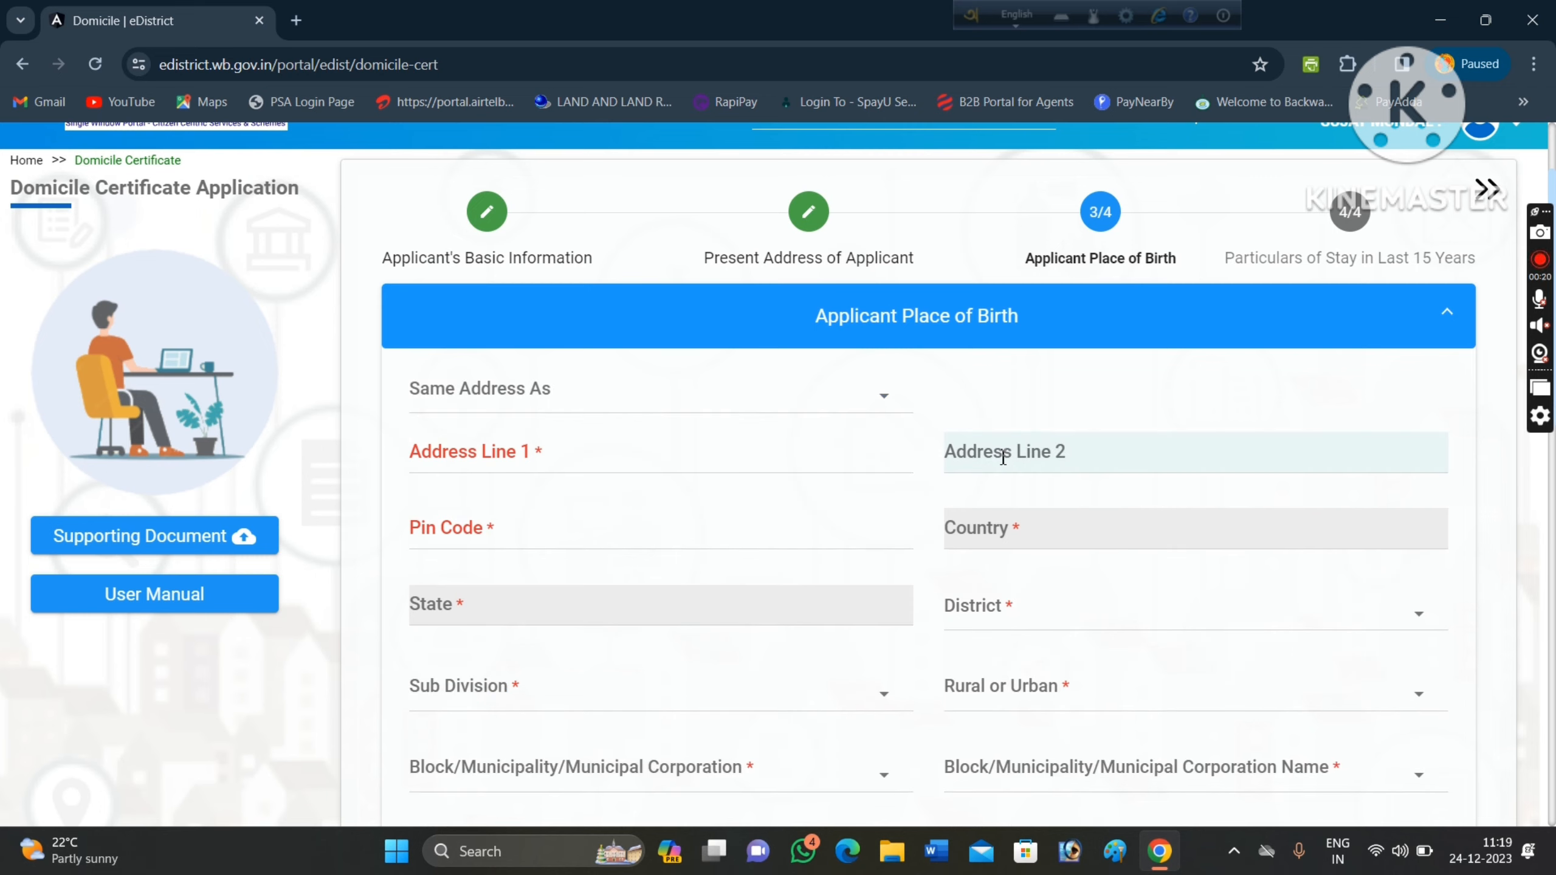
click(721, 394)
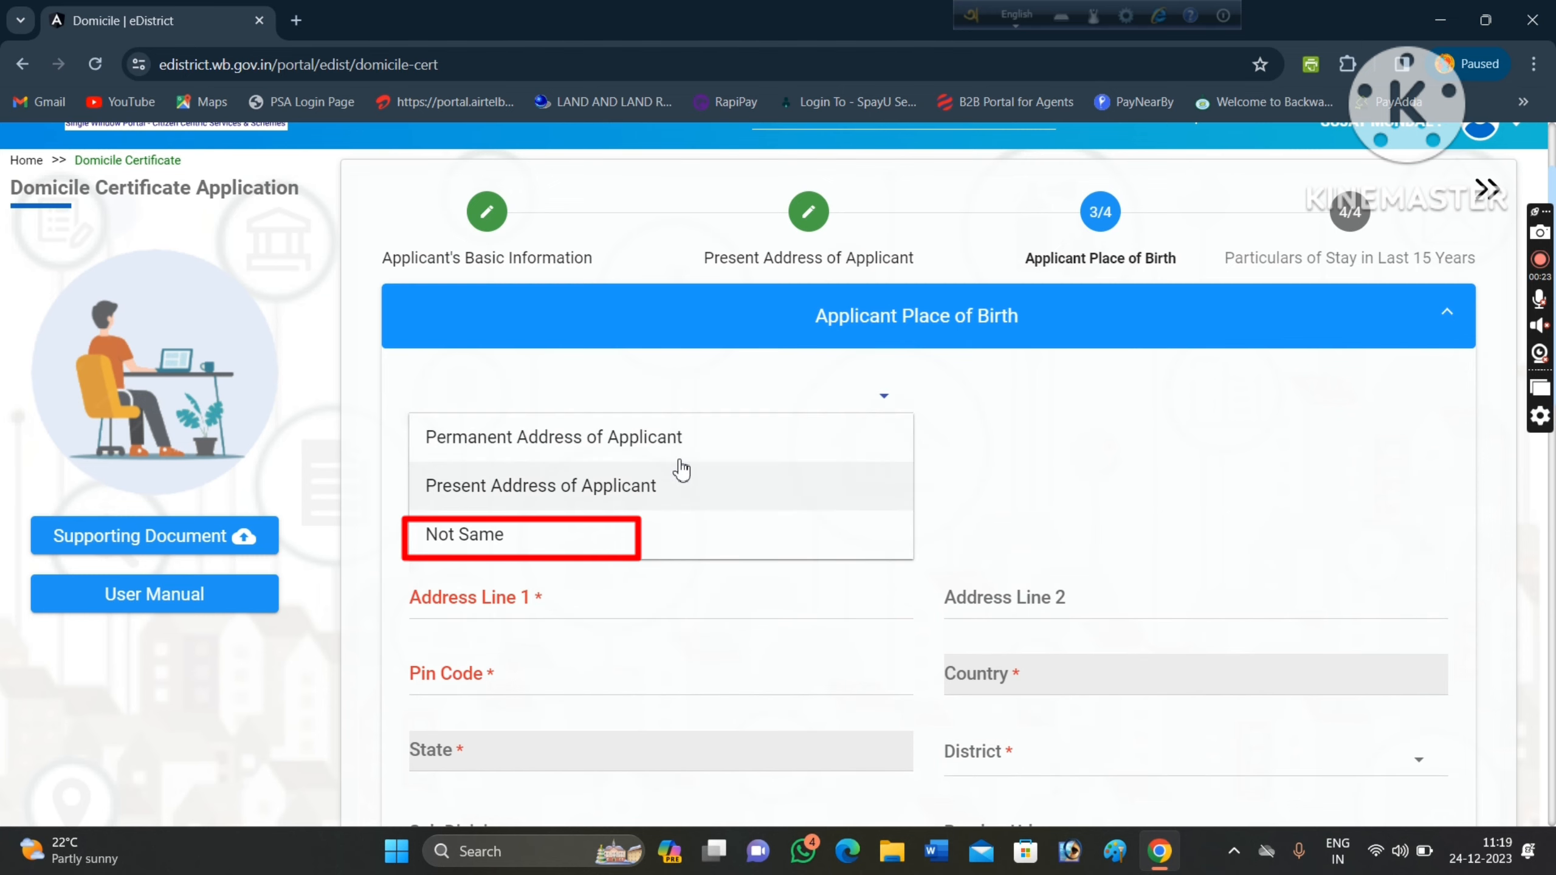
click(693, 438)
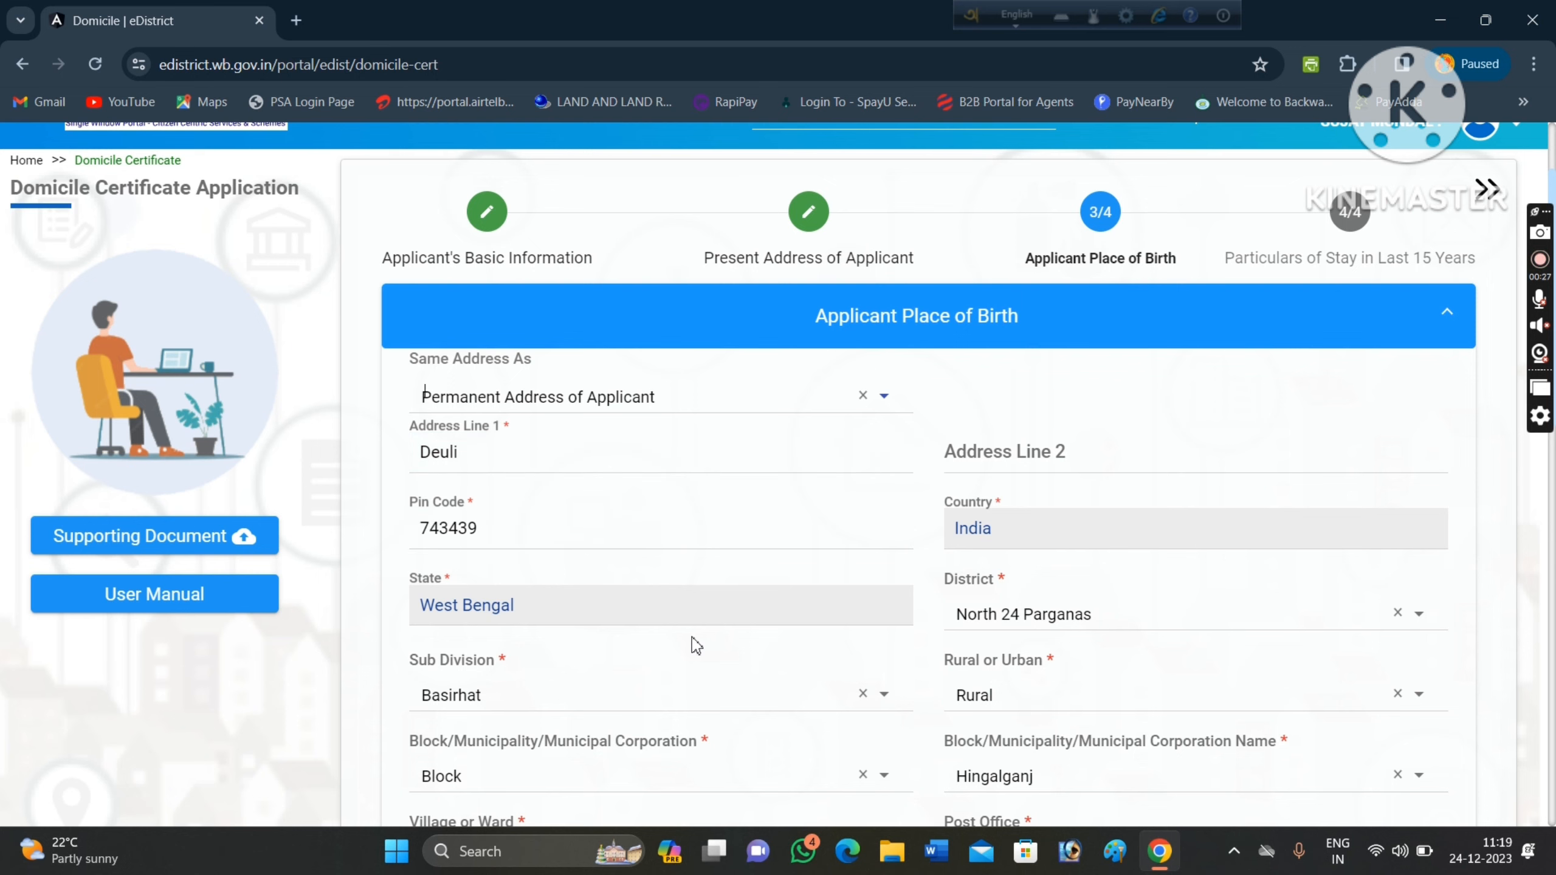
Step: Add an education row for institution WBSU with Class From and Class To both set to GRADUATE
scroll(696, 645, down, 5)
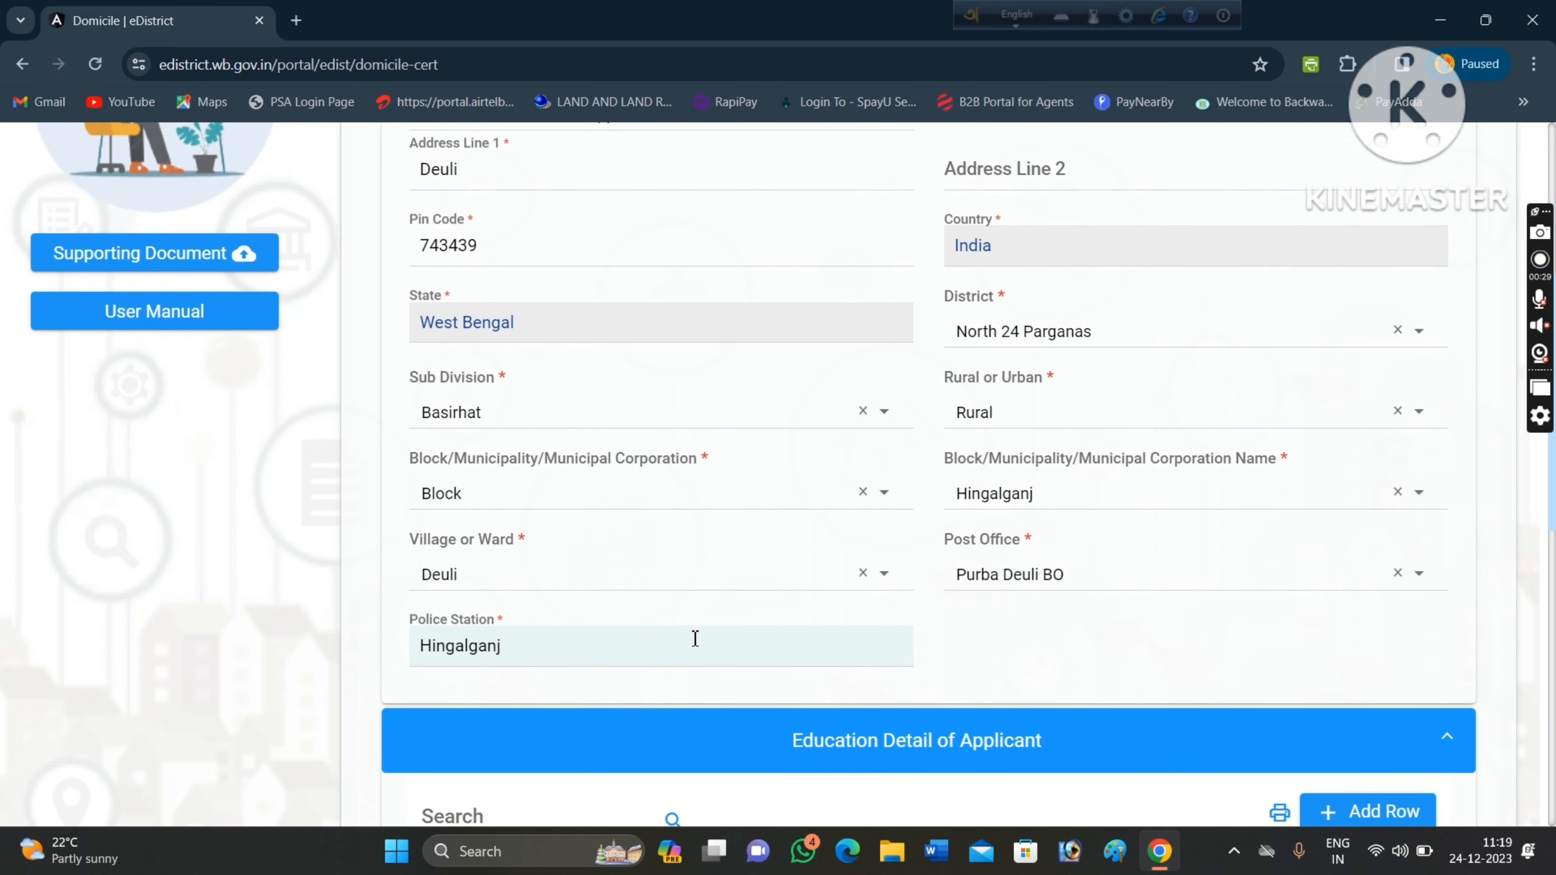
scroll(695, 638, down, 5)
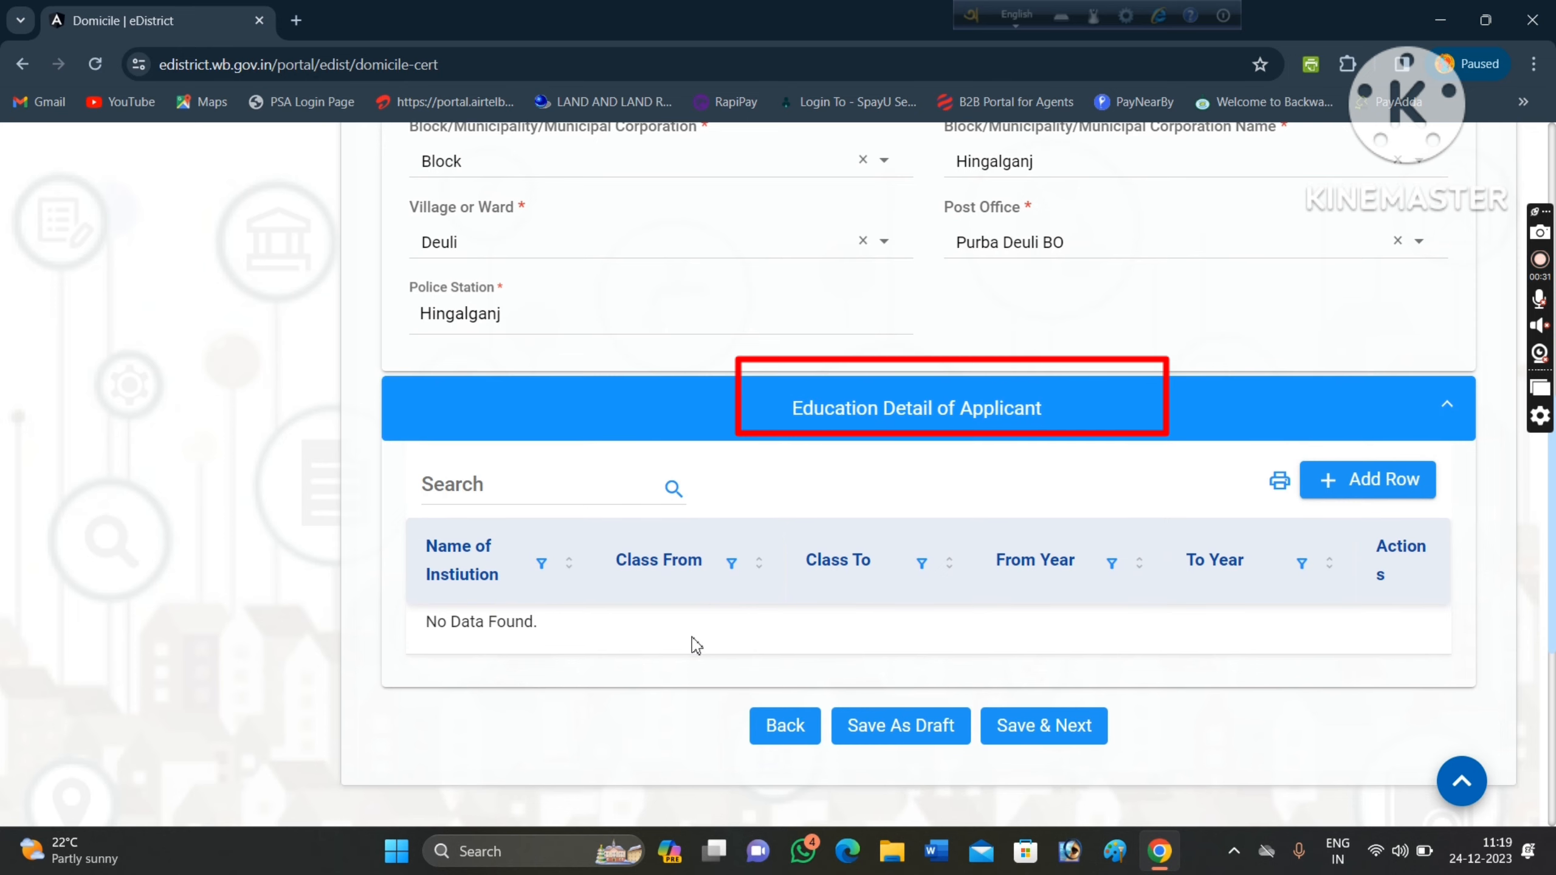
scroll(766, 550, down, 1)
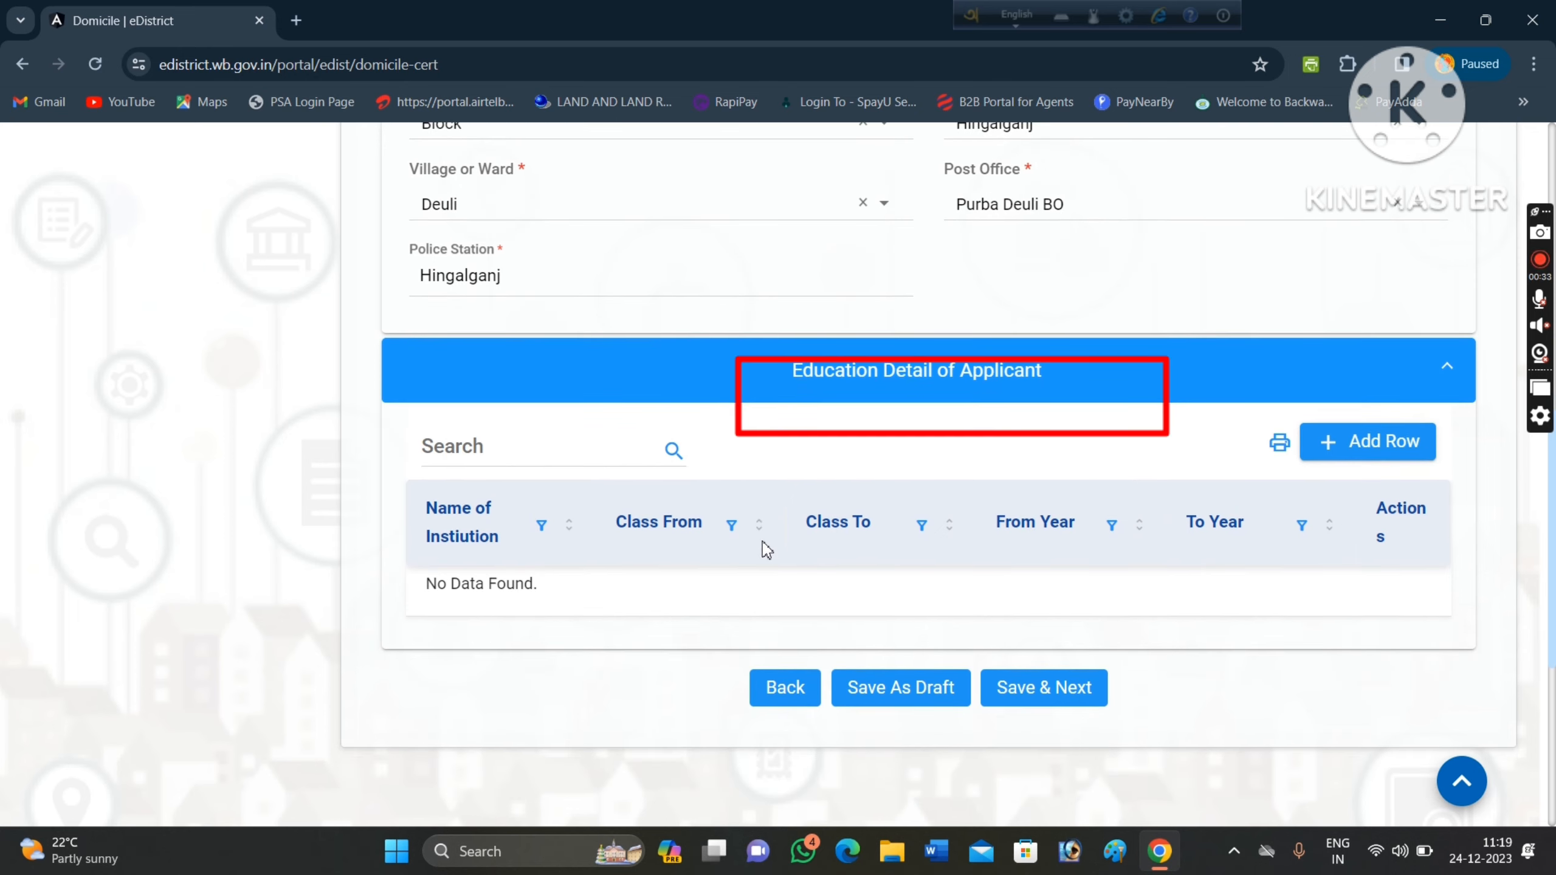
click(1369, 457)
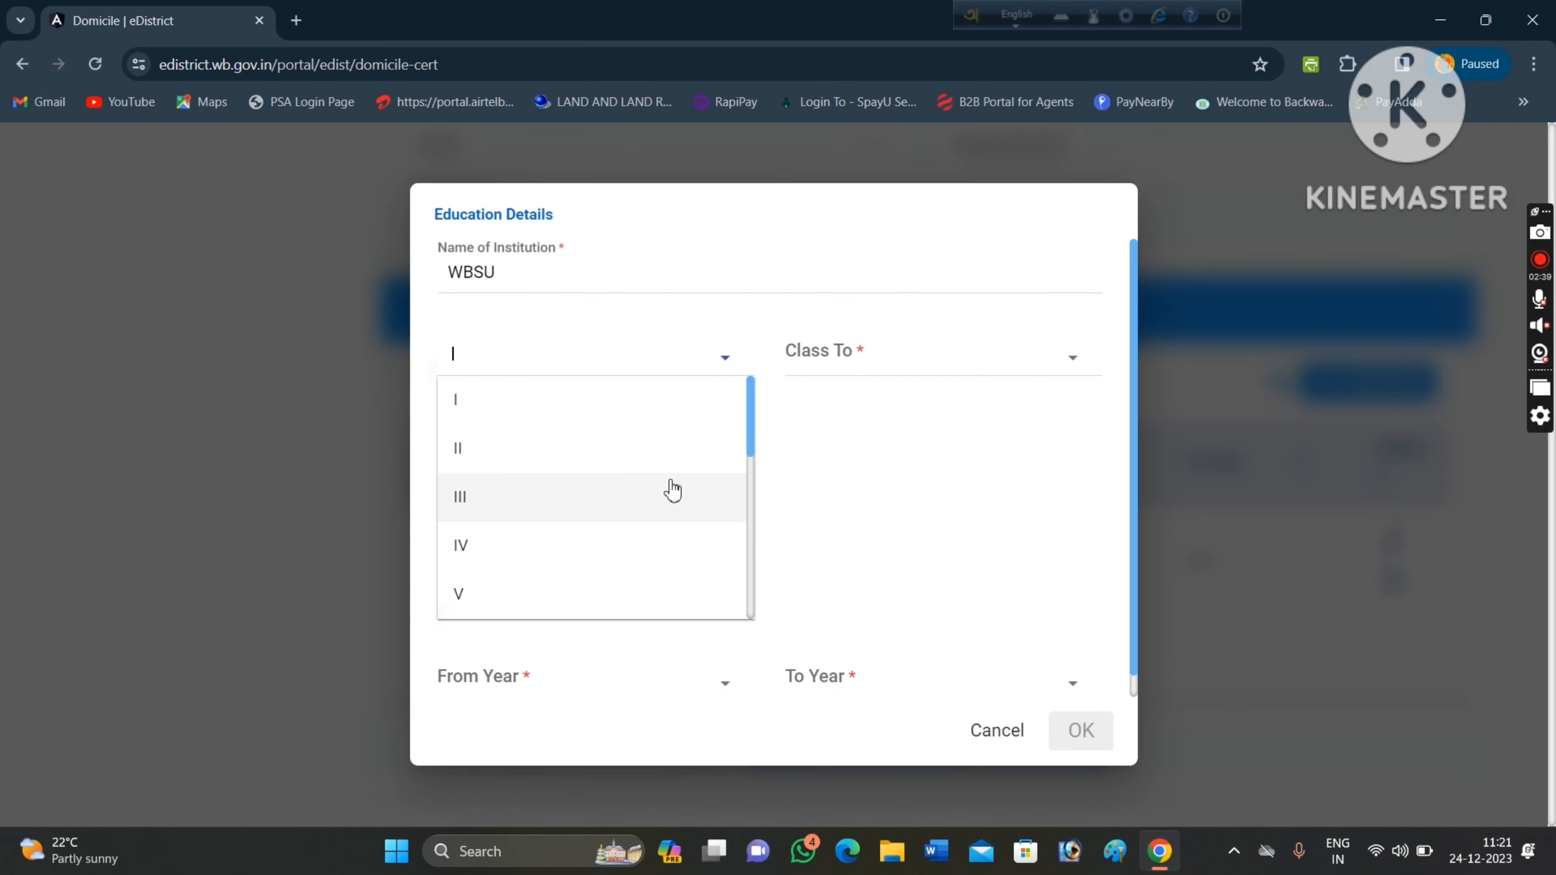
scroll(671, 493, down, 6)
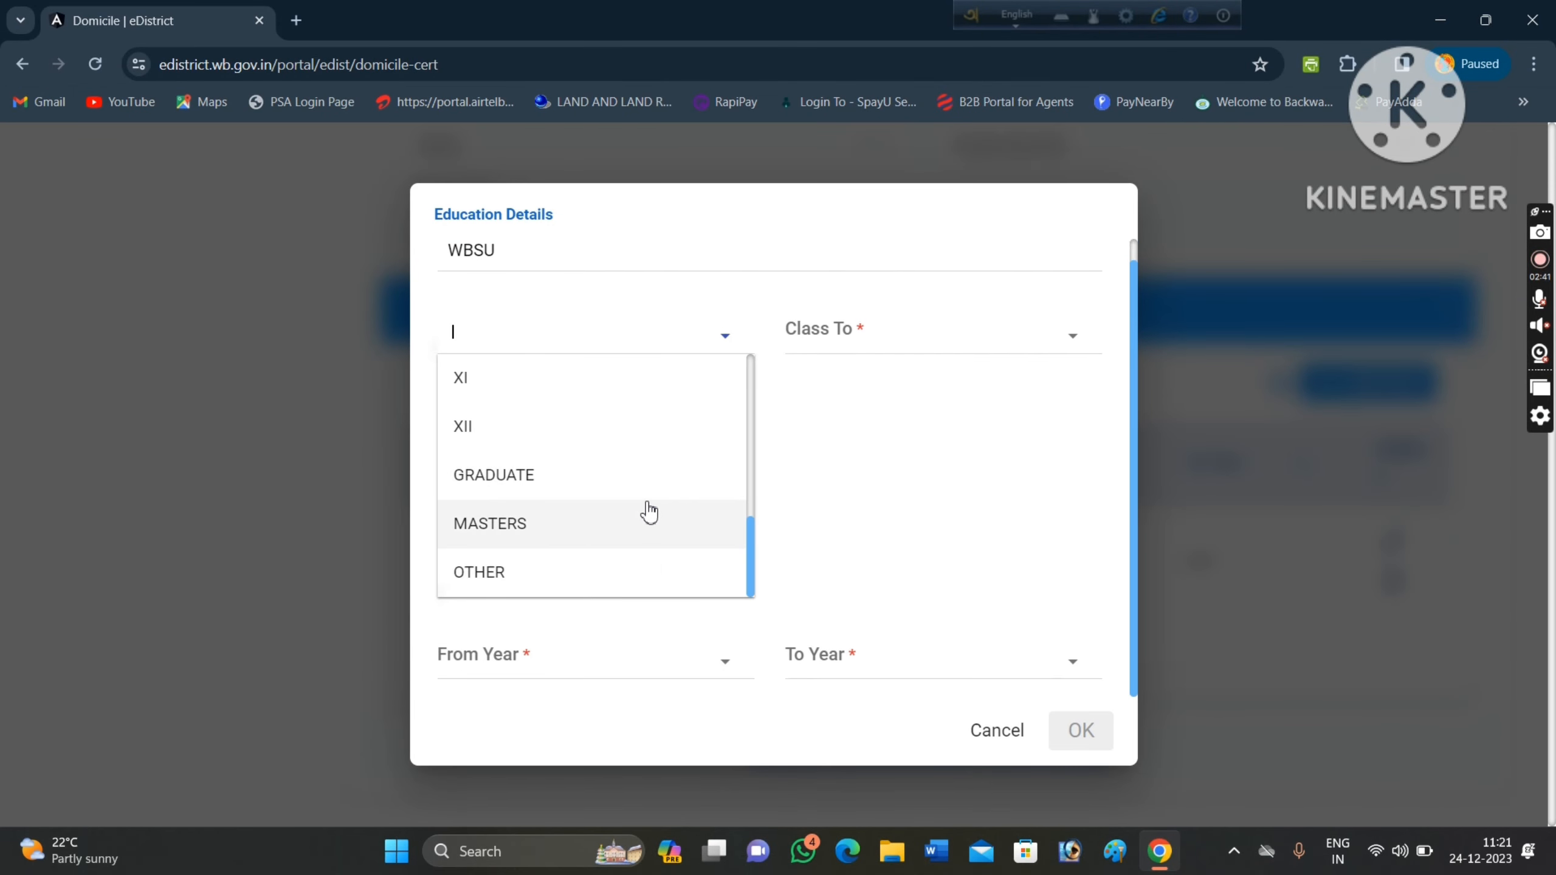
click(635, 494)
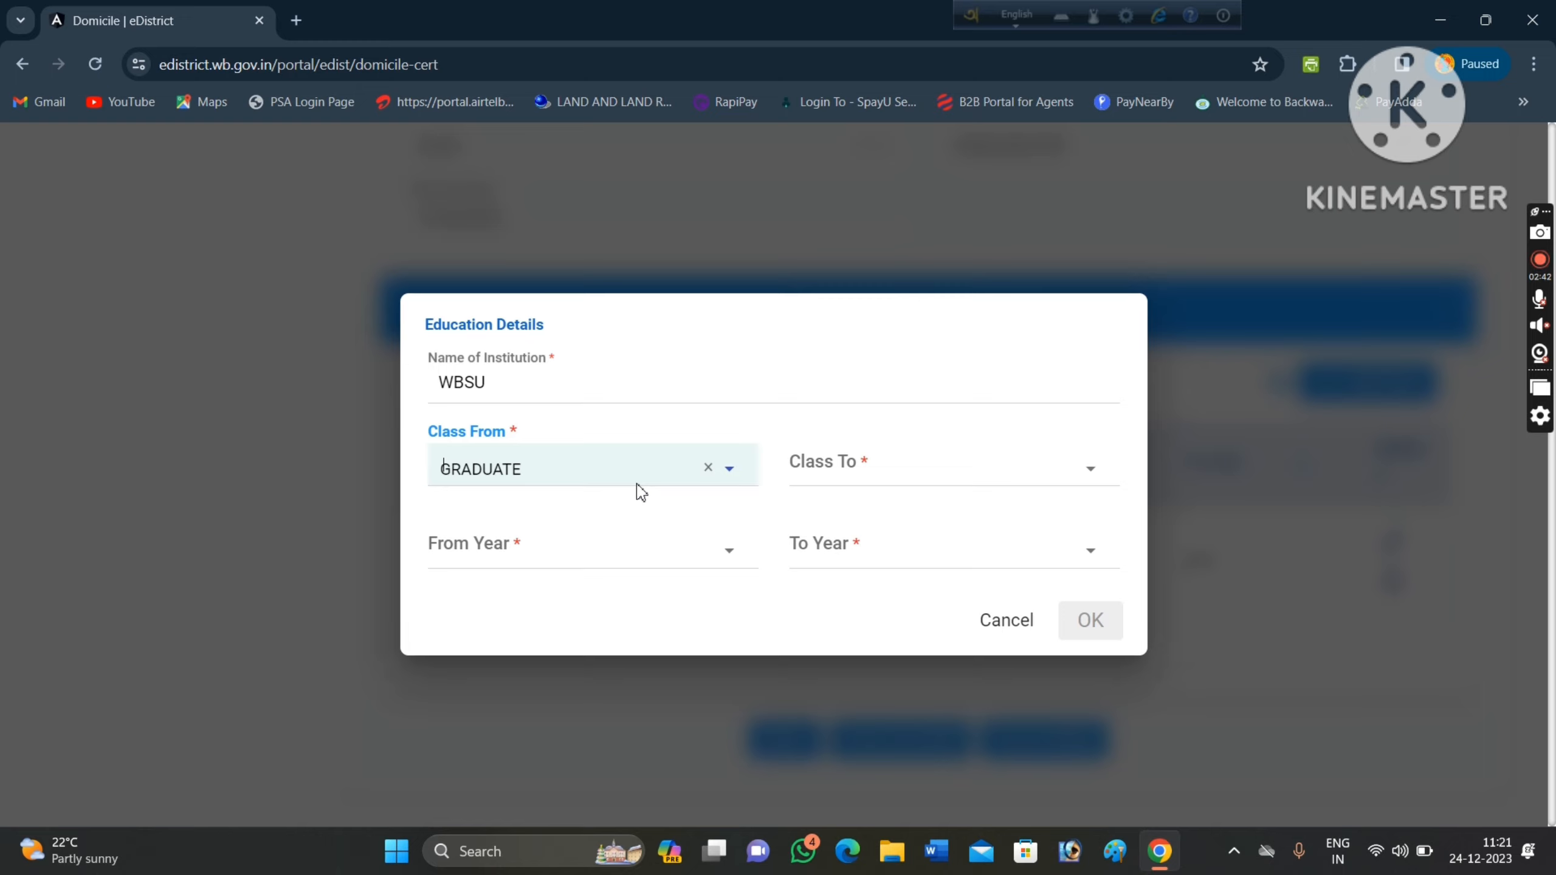
click(851, 470)
click(852, 469)
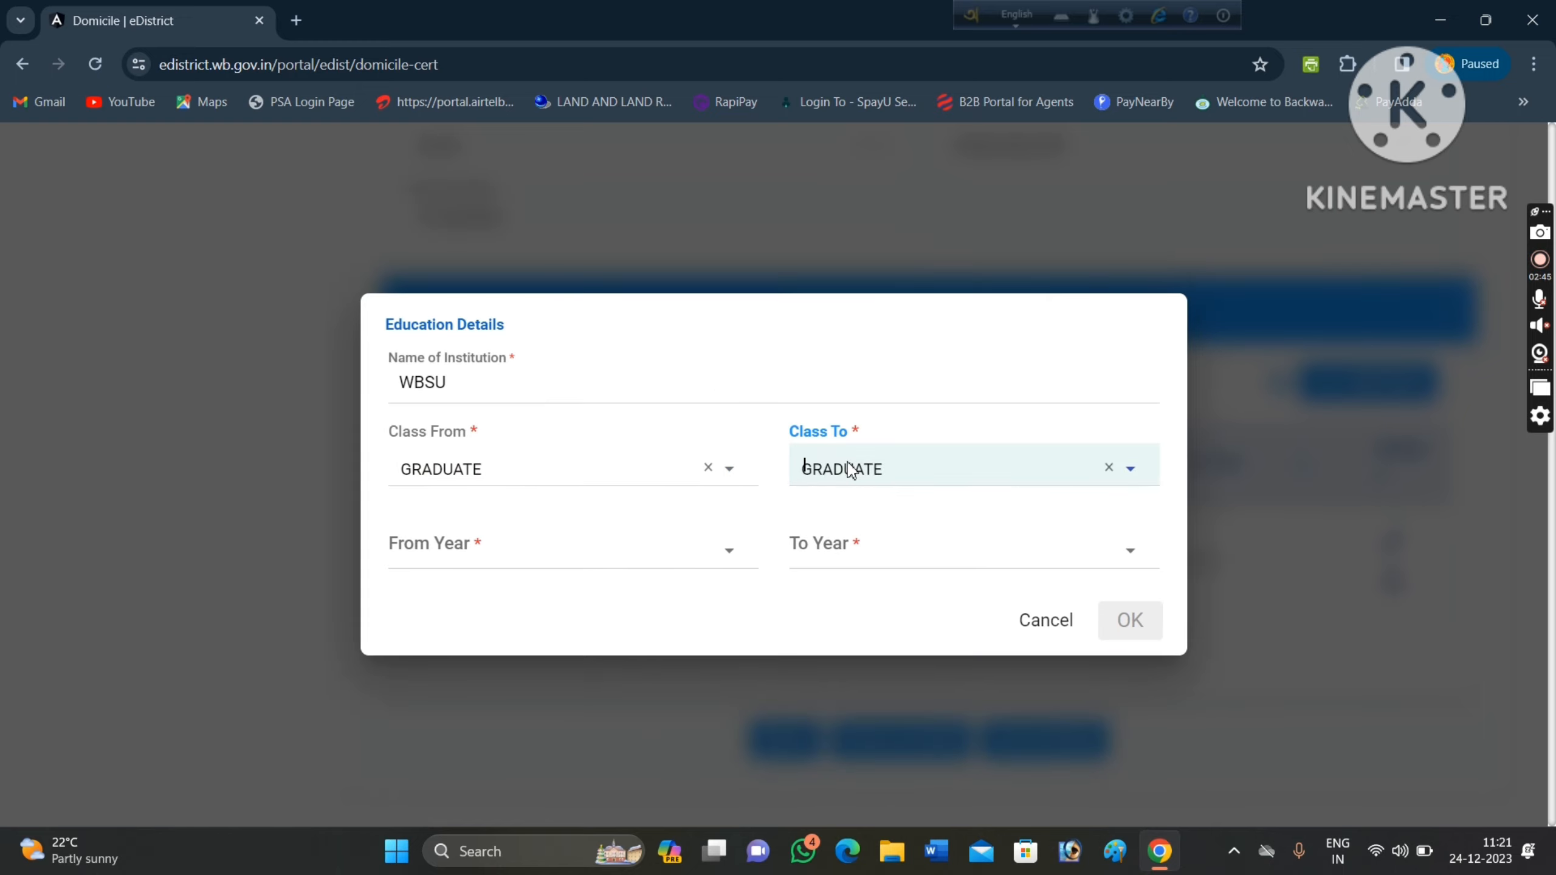
Step: Set the WBSU entry's From Year to 2014 and To Year to 2017, and confirm the education row
click(591, 557)
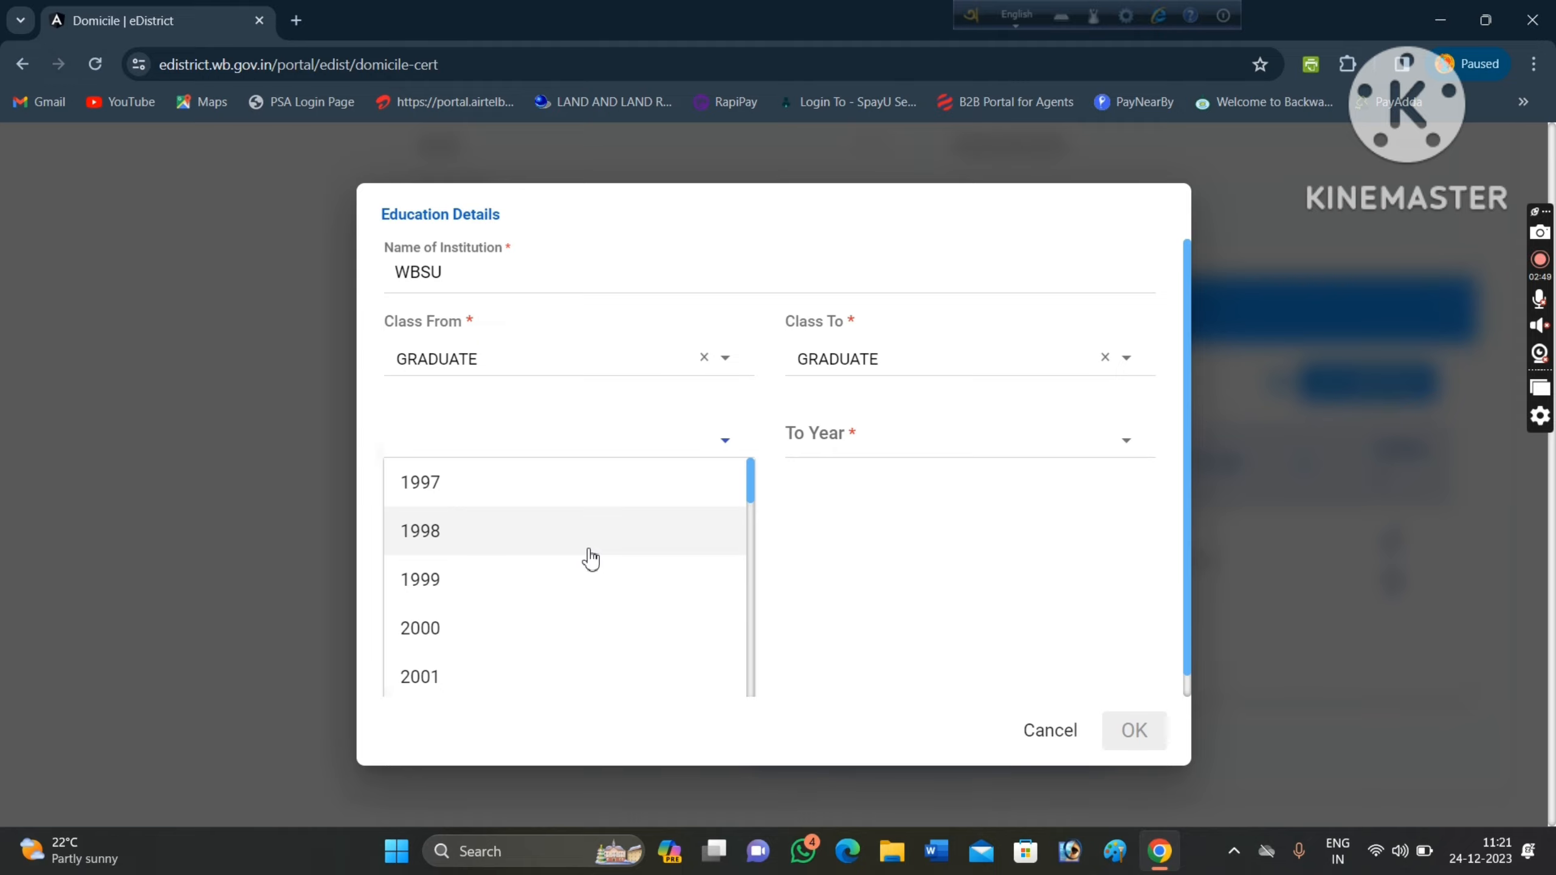
scroll(591, 559, down, 8)
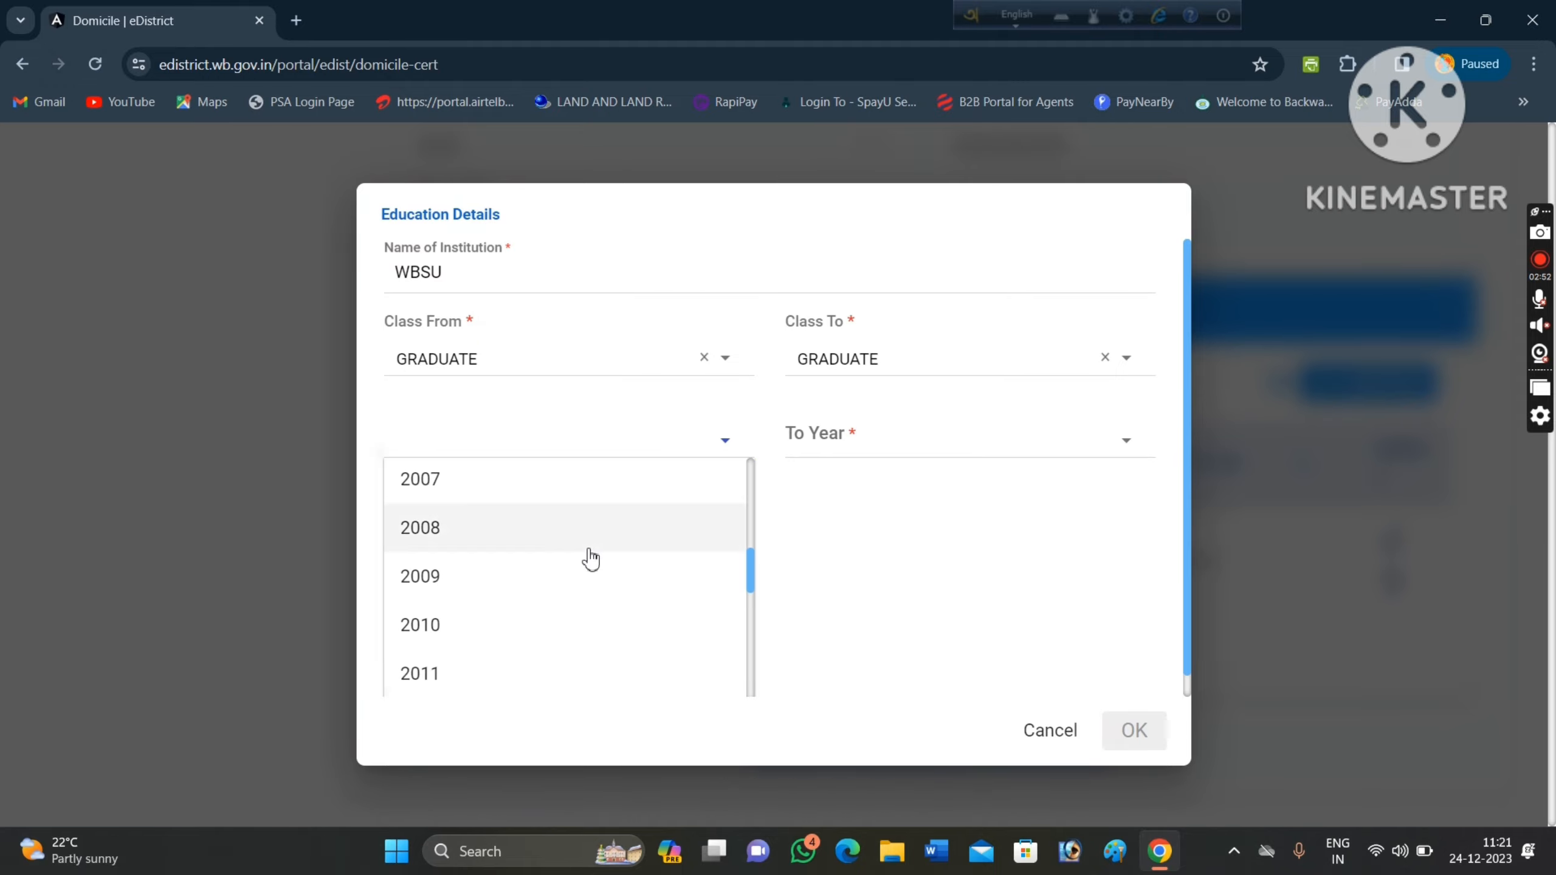
scroll(591, 557, down, 7)
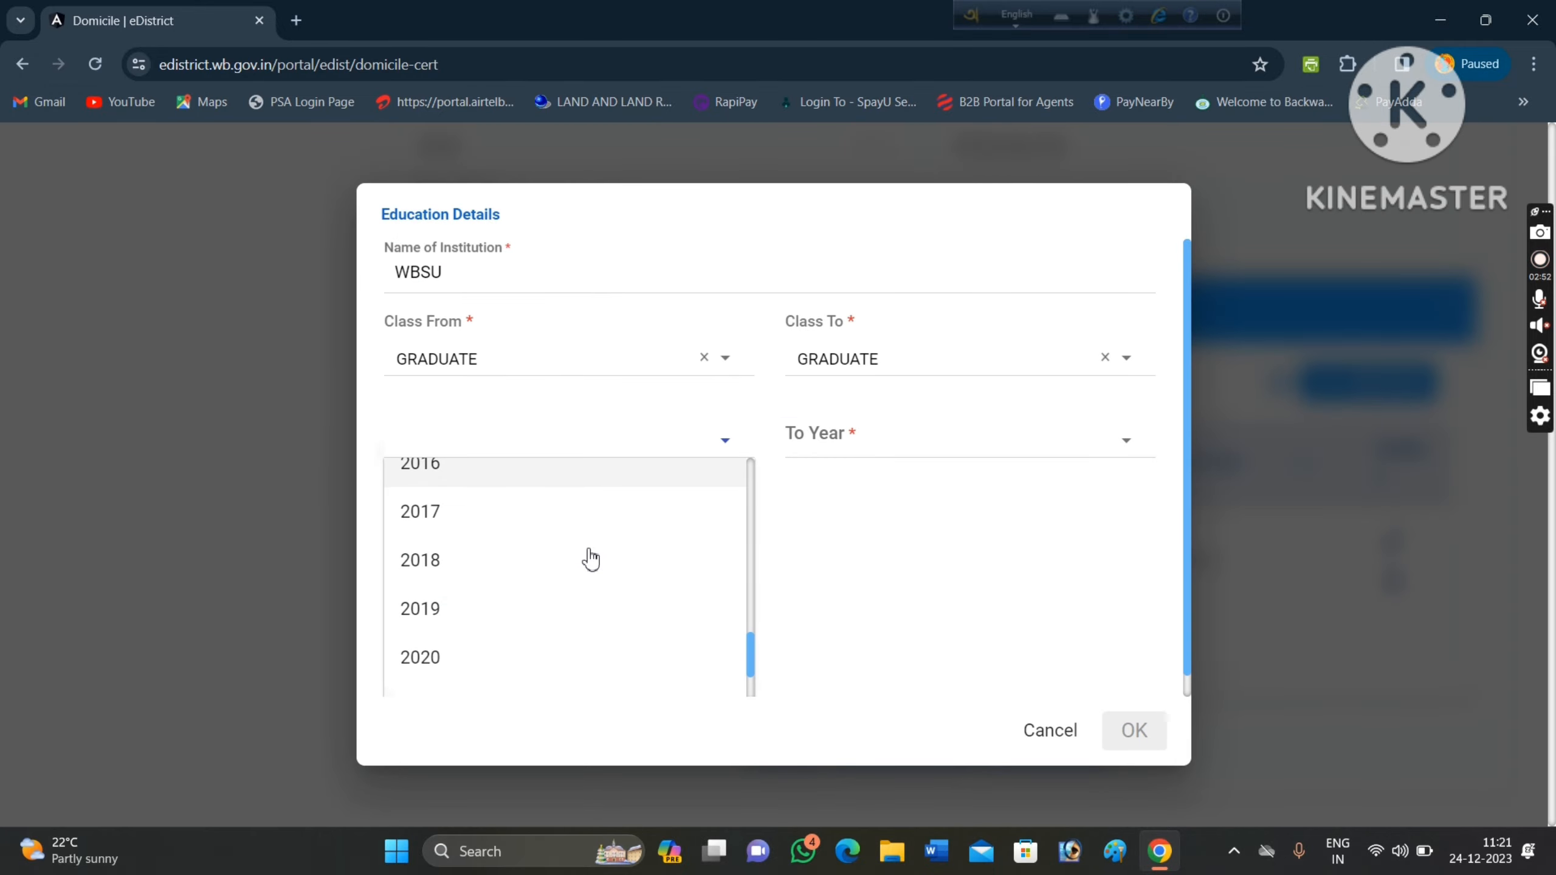
scroll(592, 557, up, 2)
click(587, 489)
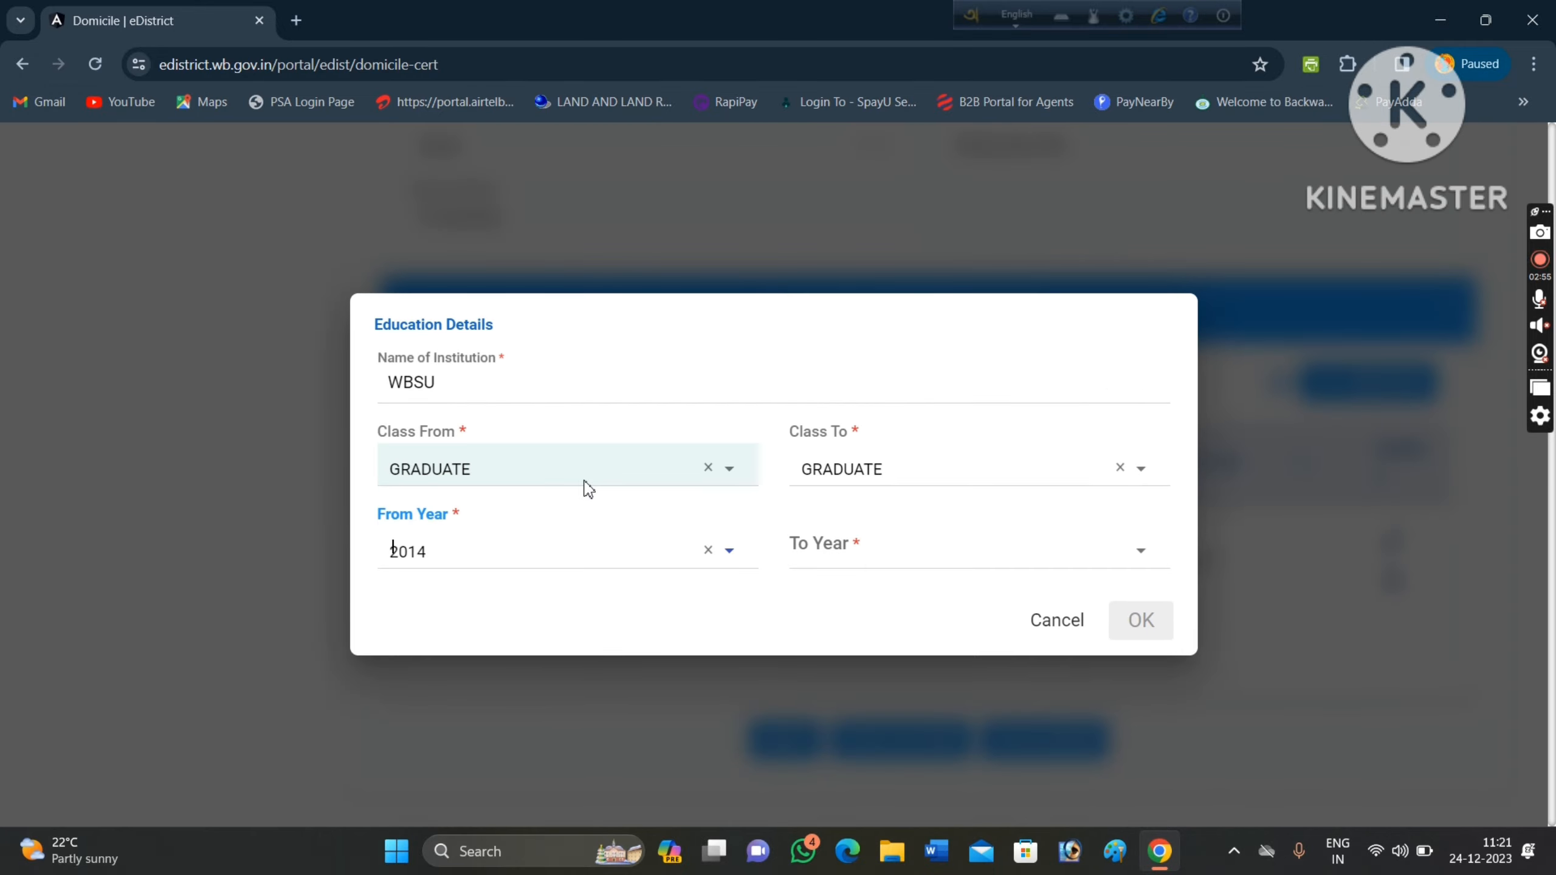
click(831, 555)
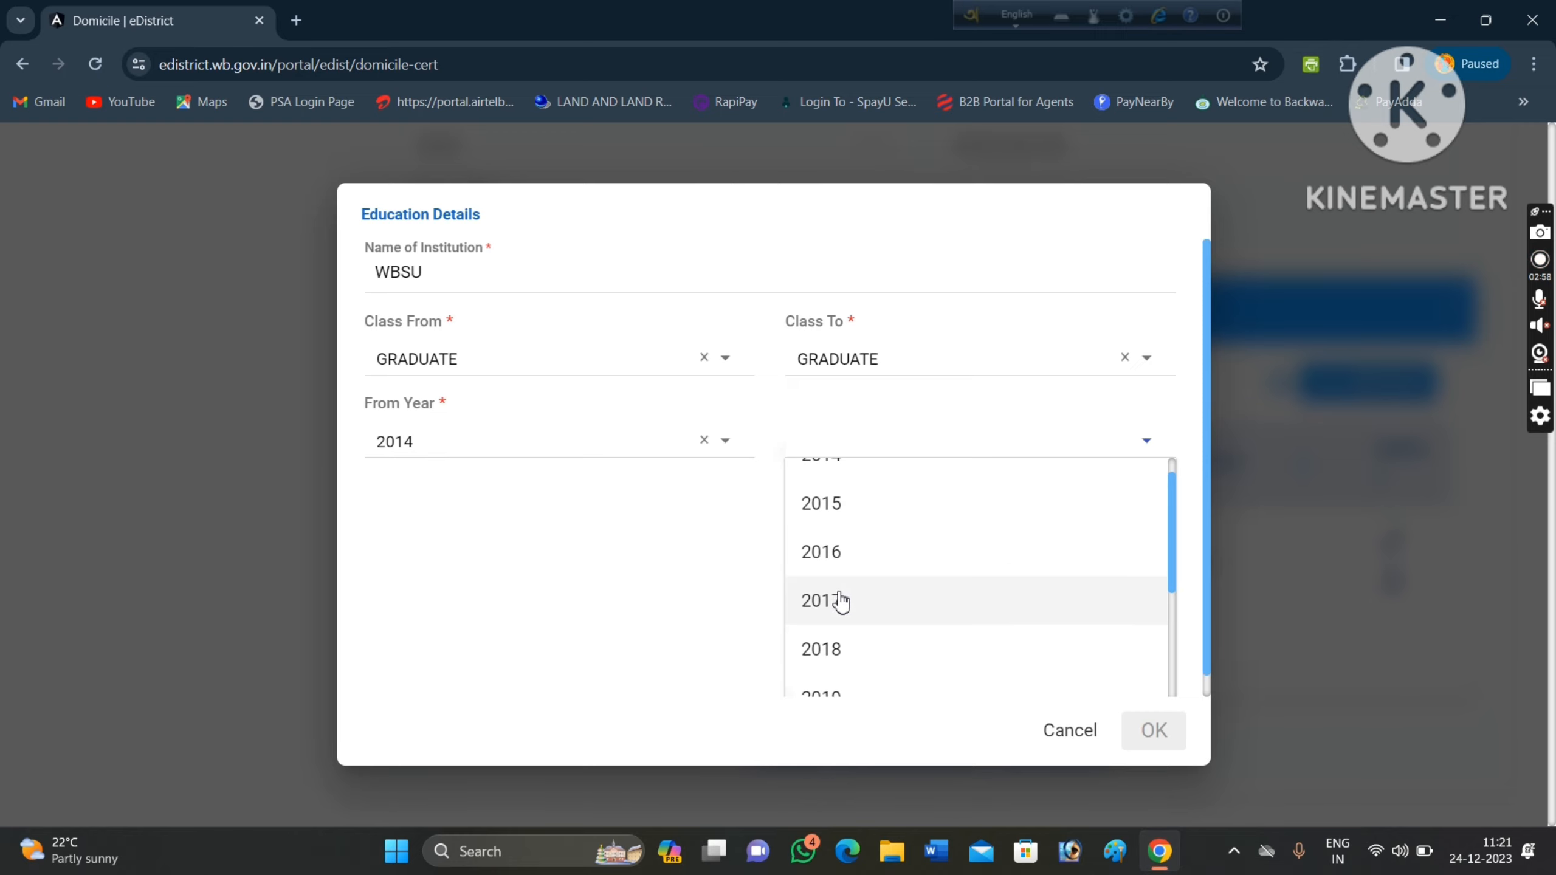
click(837, 600)
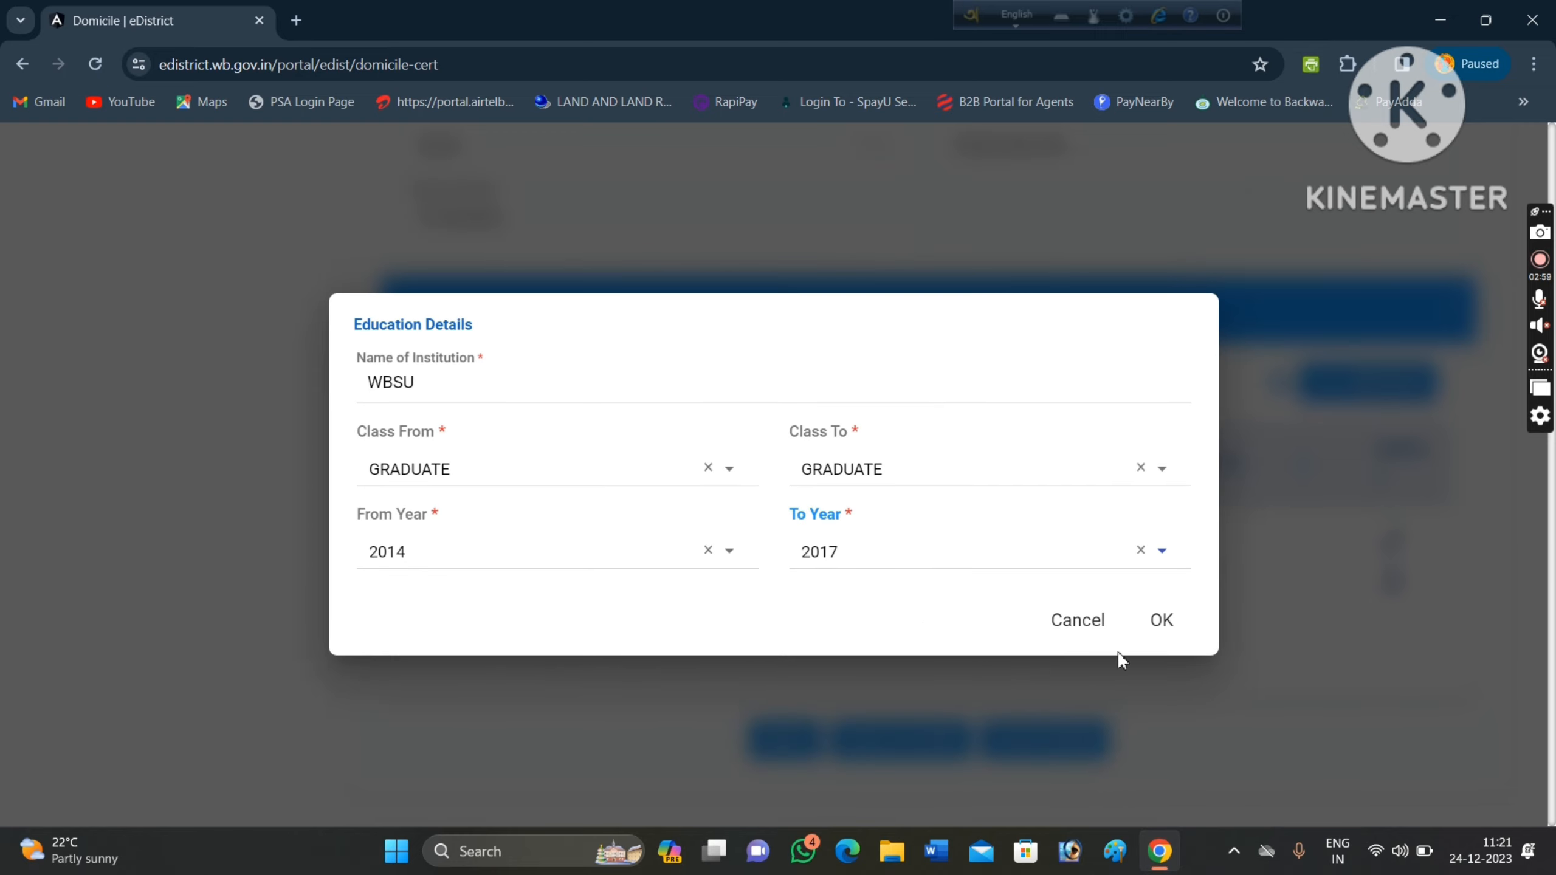
click(1160, 619)
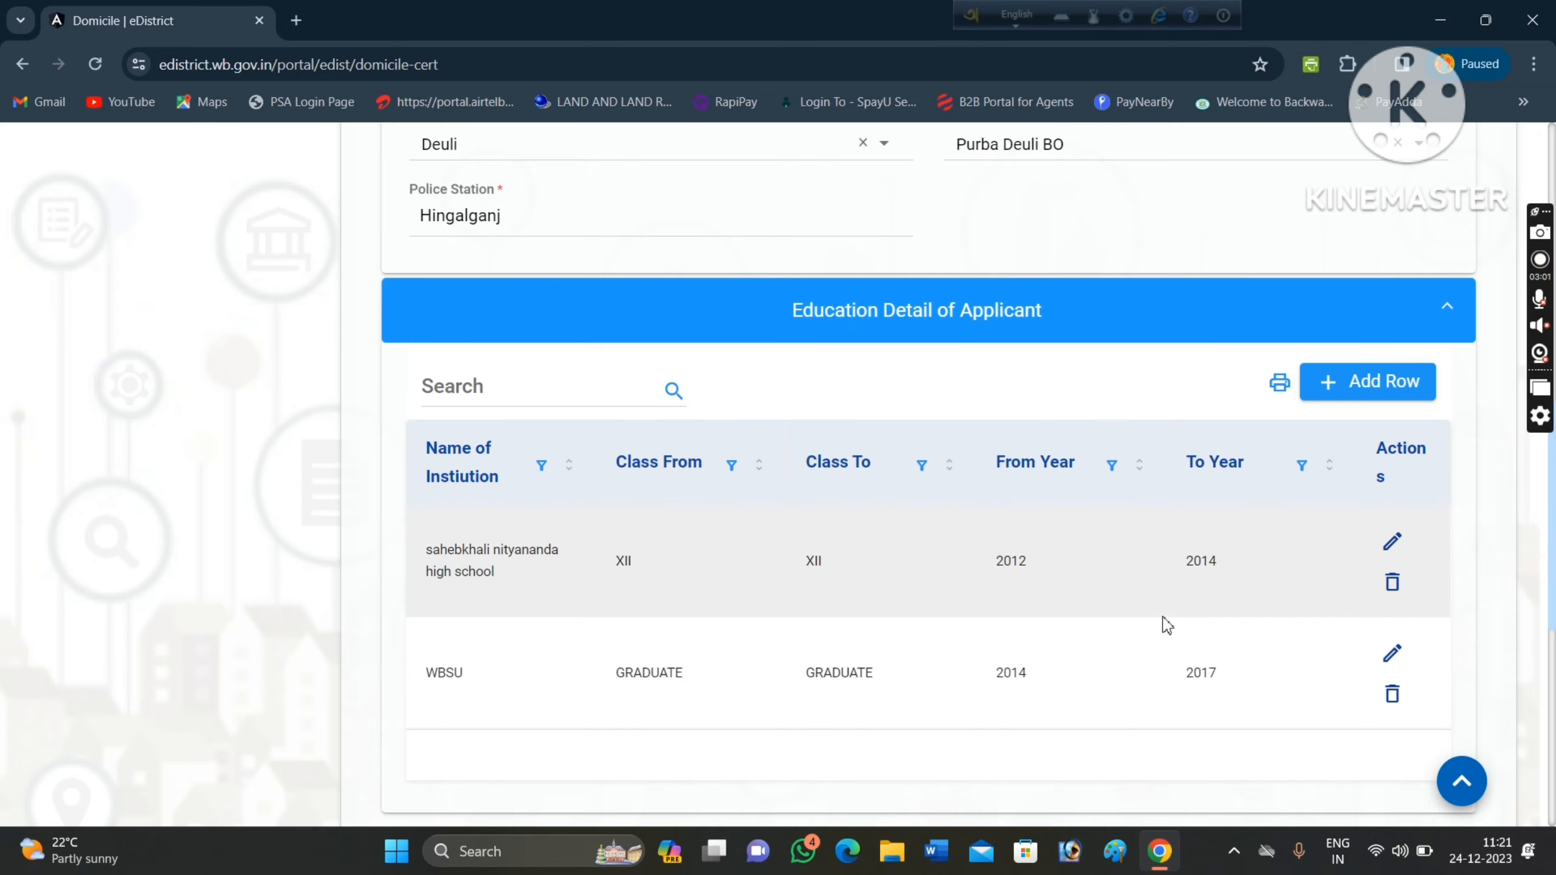
Step: Save the place-of-birth and education details and continue to the stay particulars section
scroll(1167, 625, down, 3)
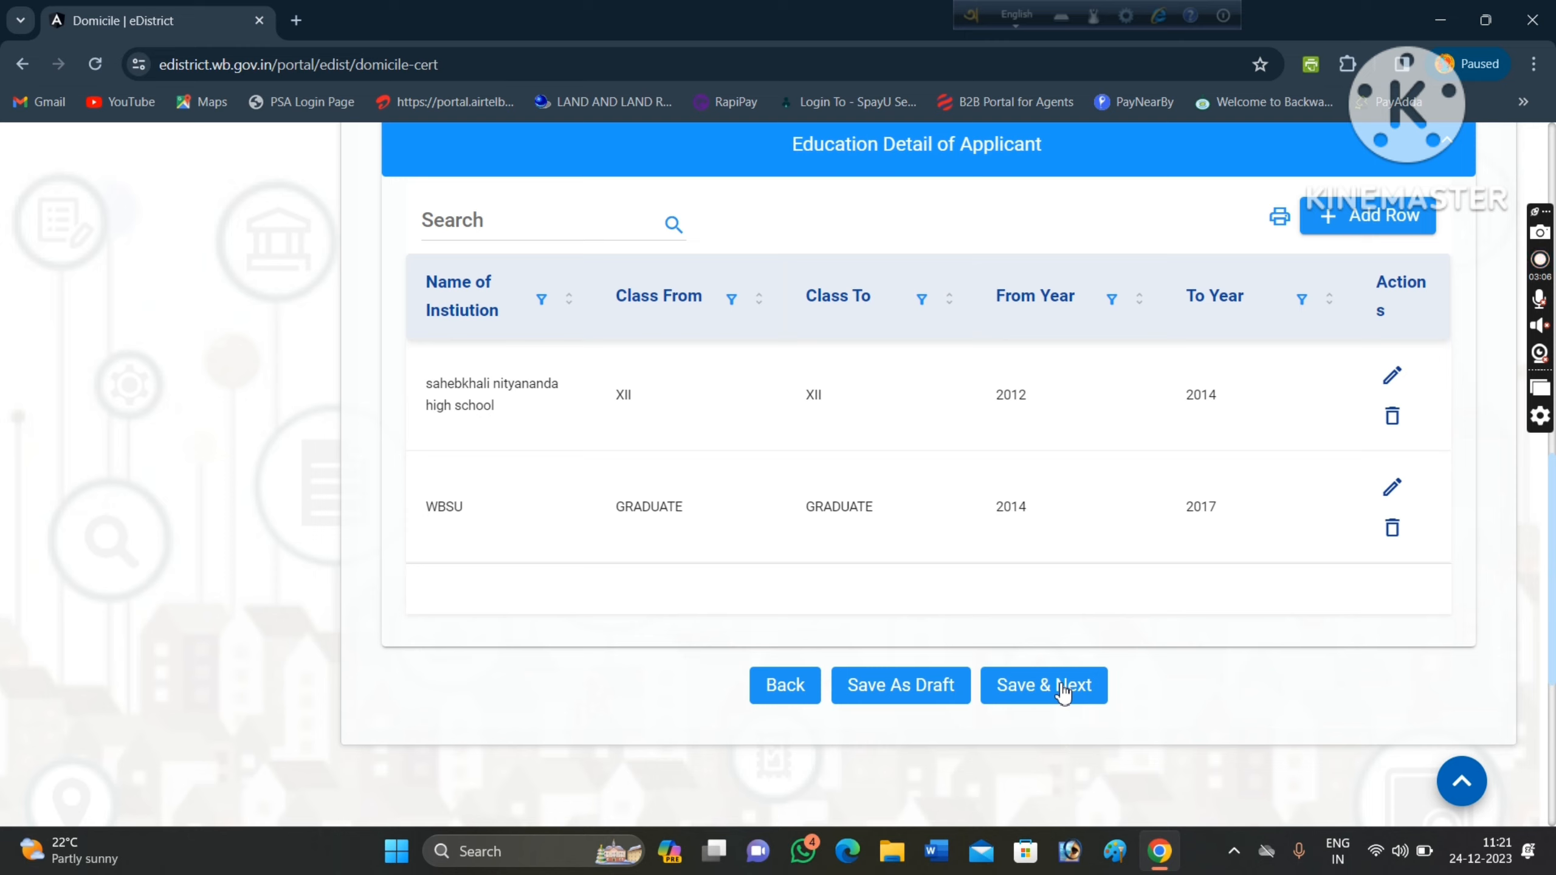
click(1064, 691)
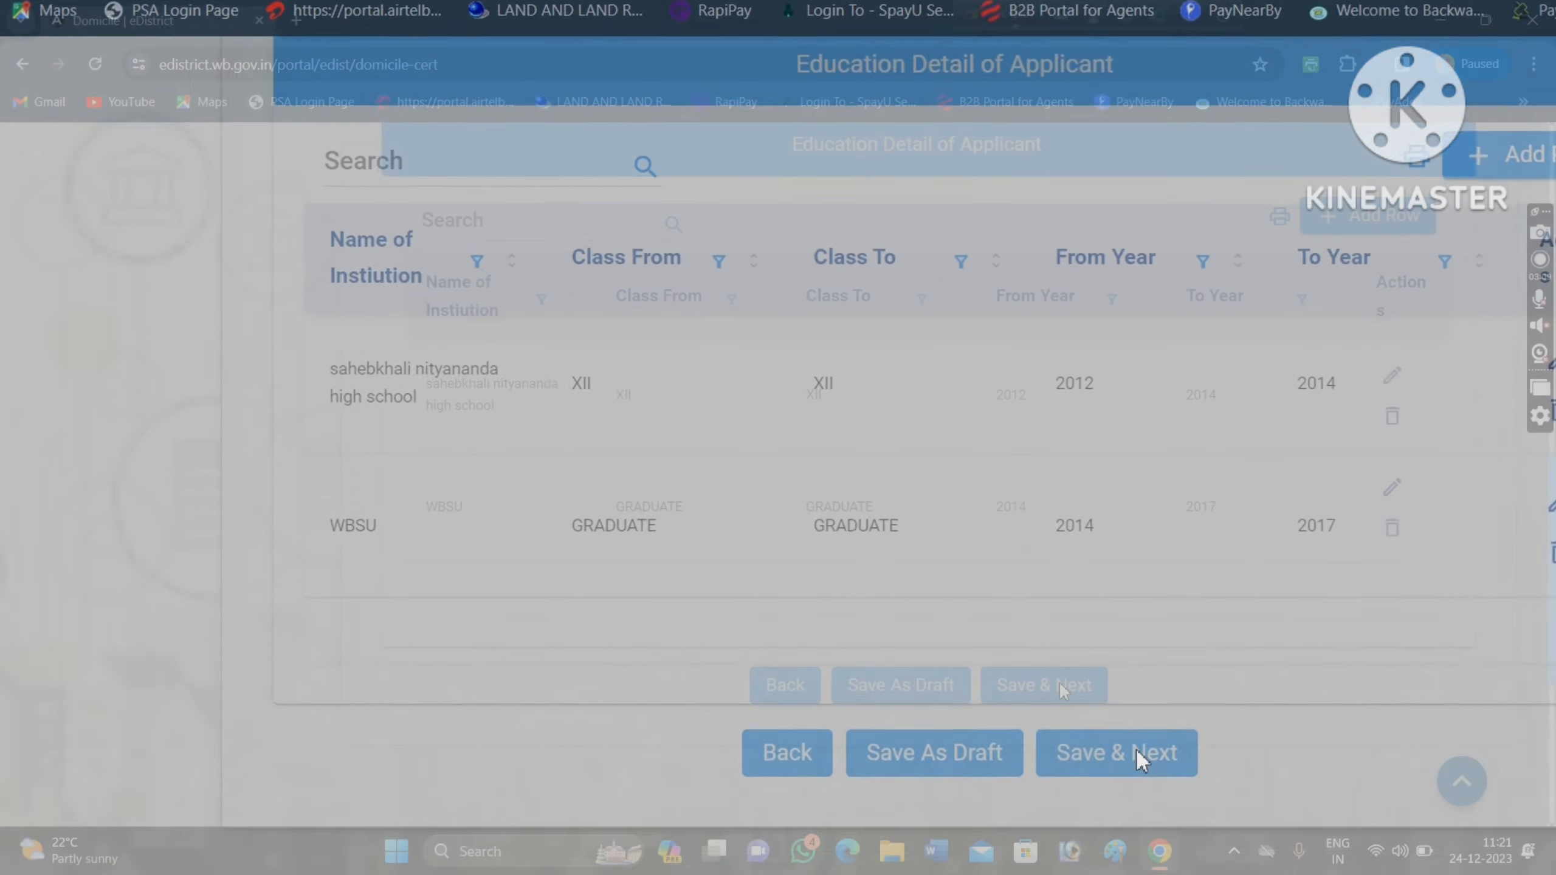
click(1061, 684)
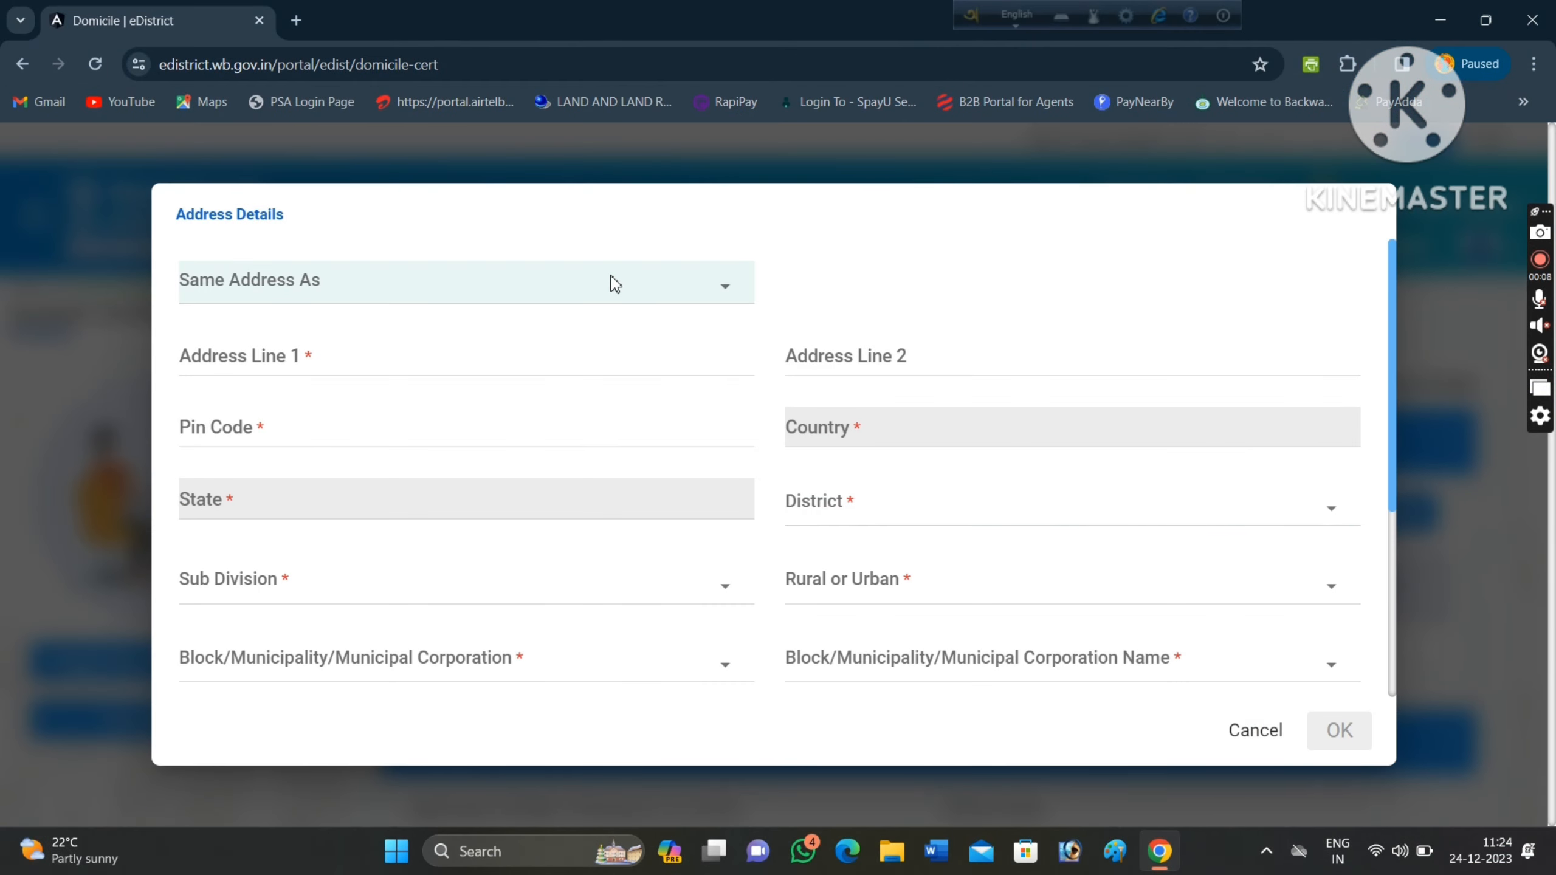
Step: Add a stay address copied from the Permanent Address of Applicant with From Date 01/01/1999
click(615, 283)
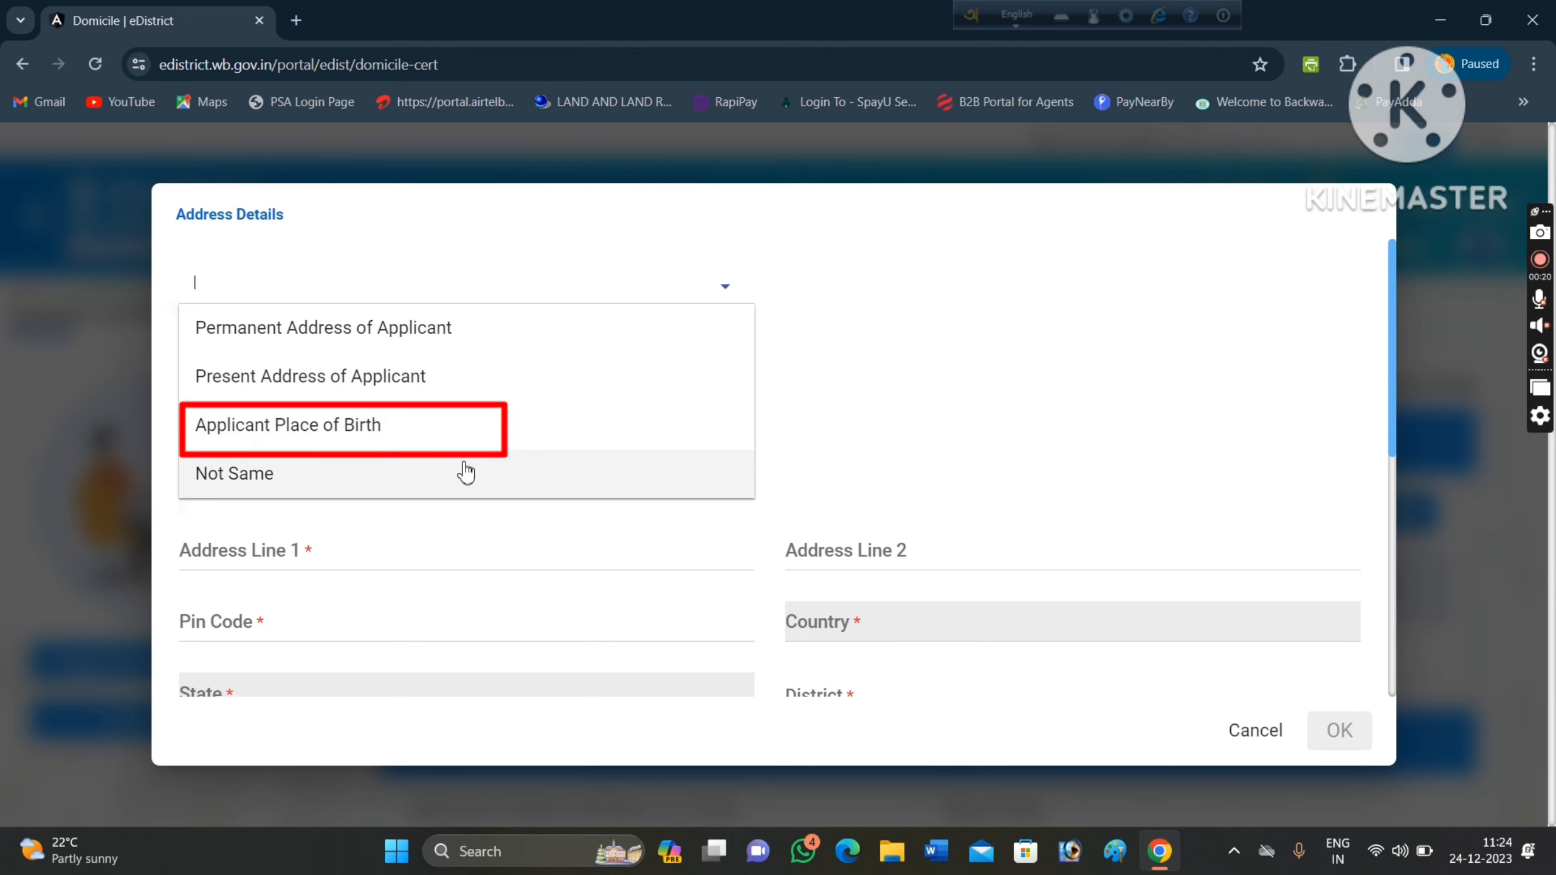
click(505, 347)
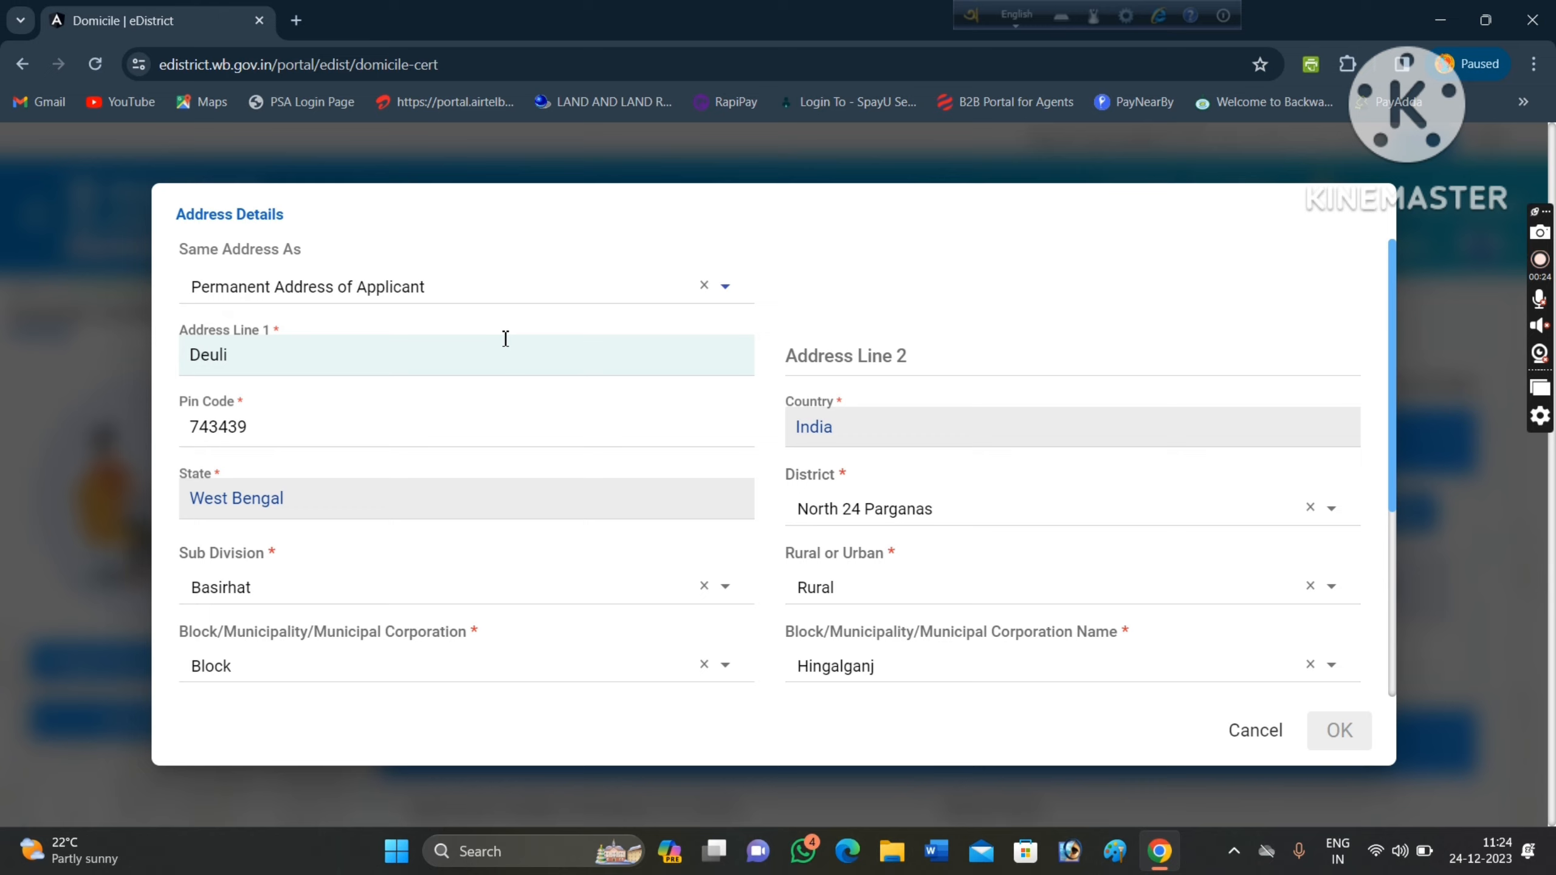
scroll(505, 339, down, 5)
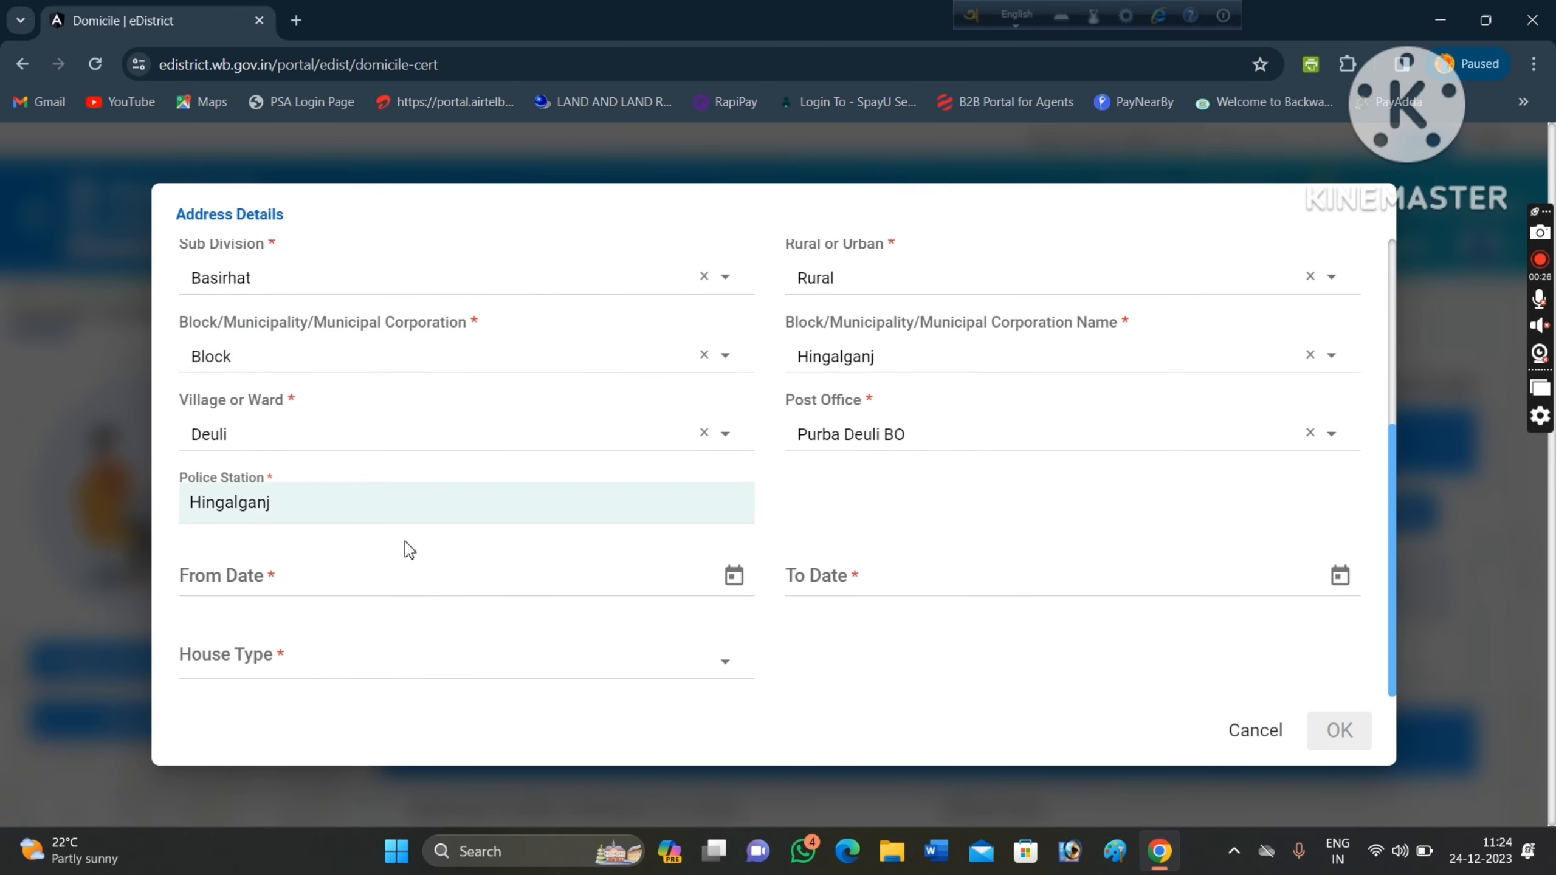
click(389, 582)
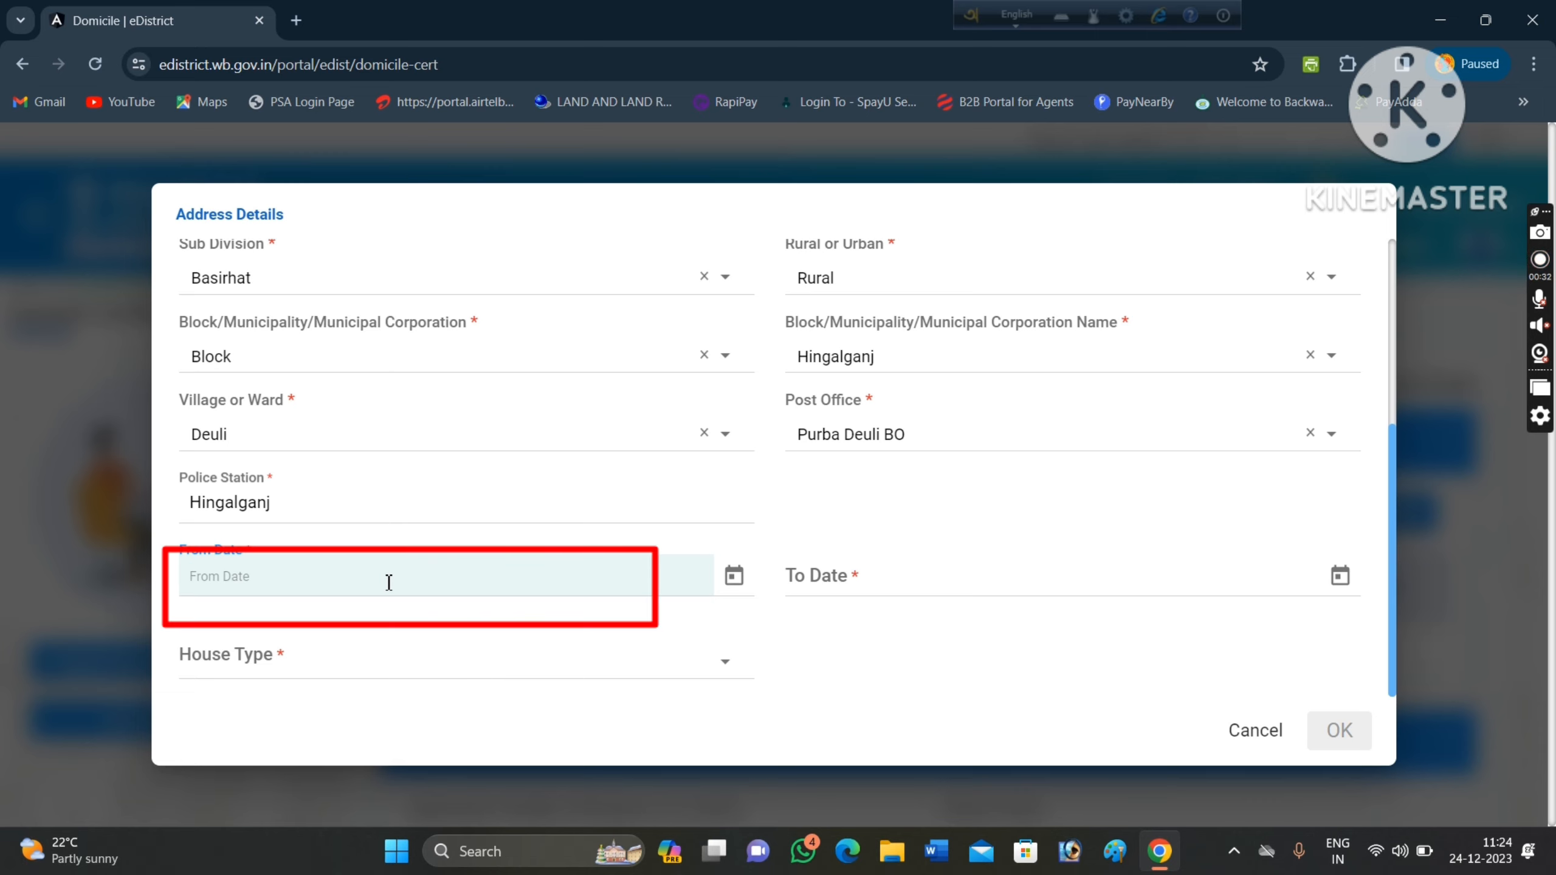
text(01/01/)
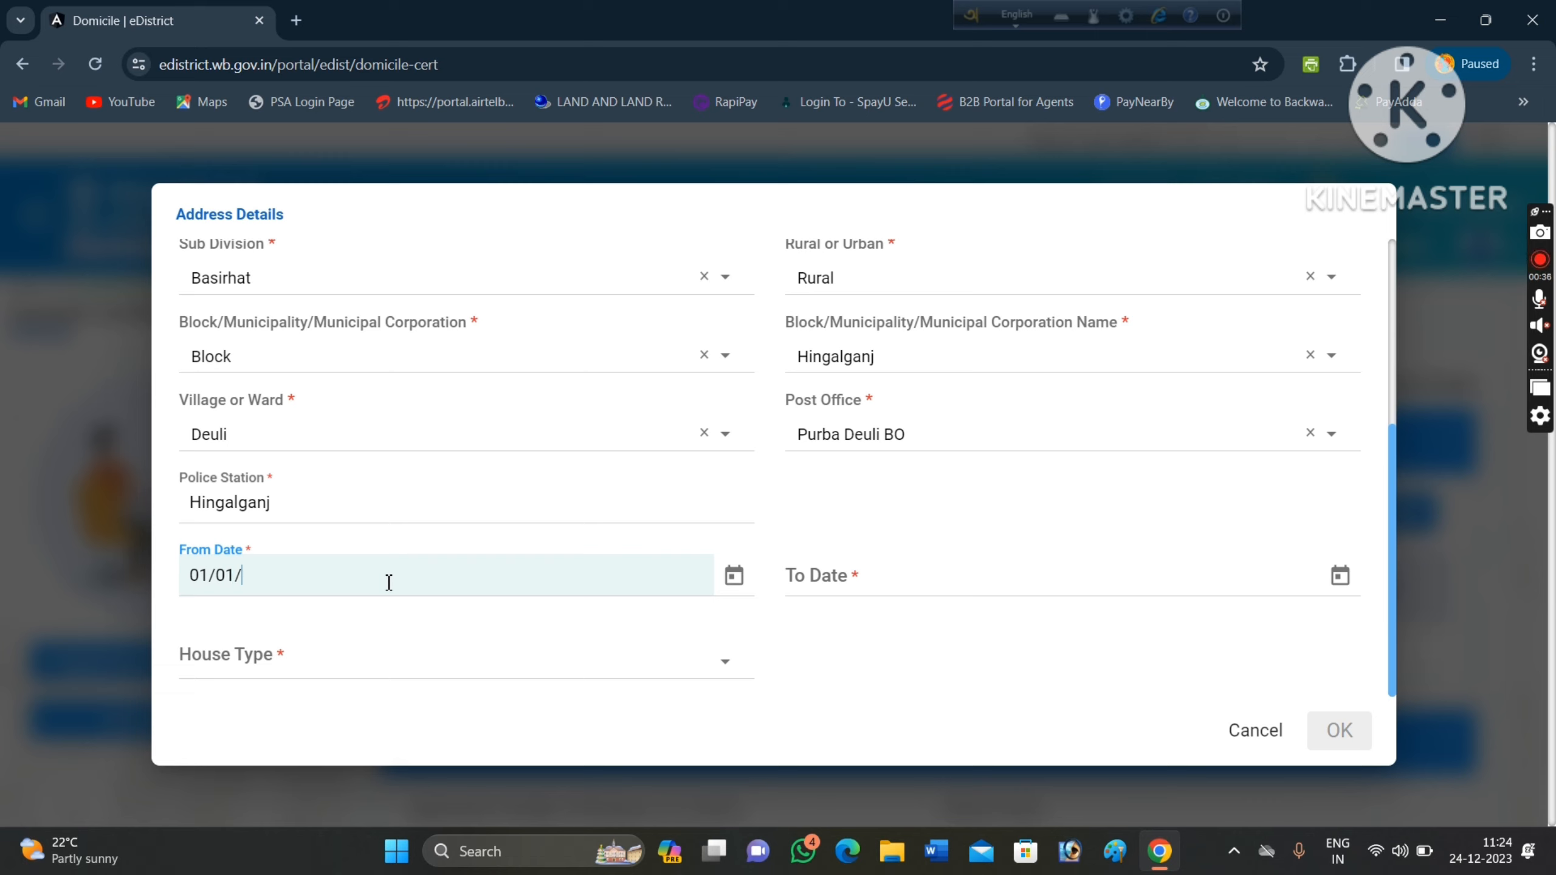
text(1999)
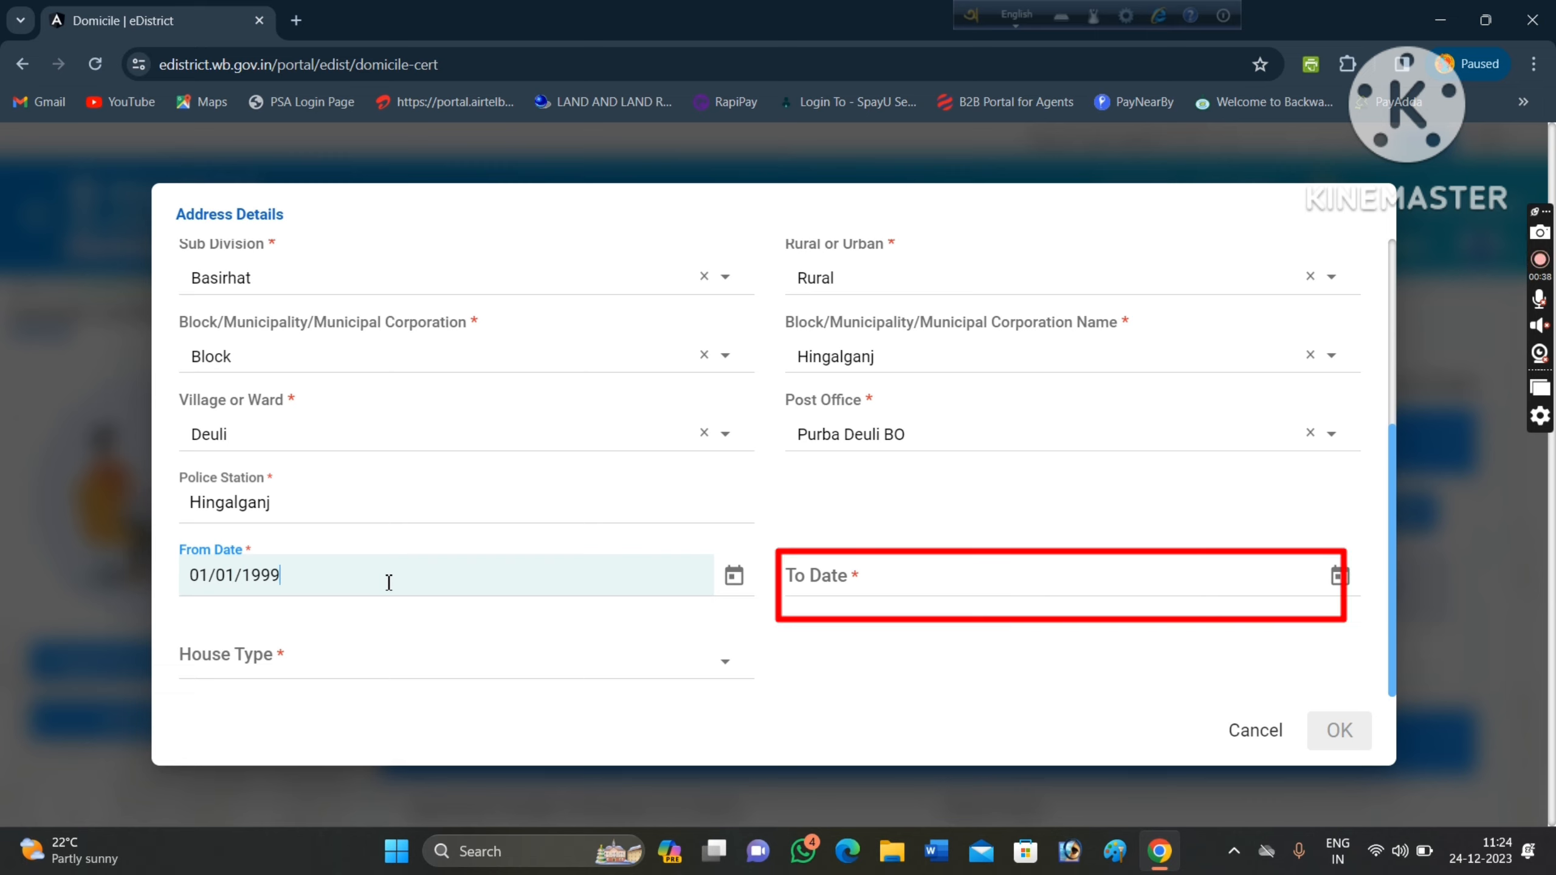
Step: Set the stay address's To Date to 23/12/2023 using the date picker
click(797, 577)
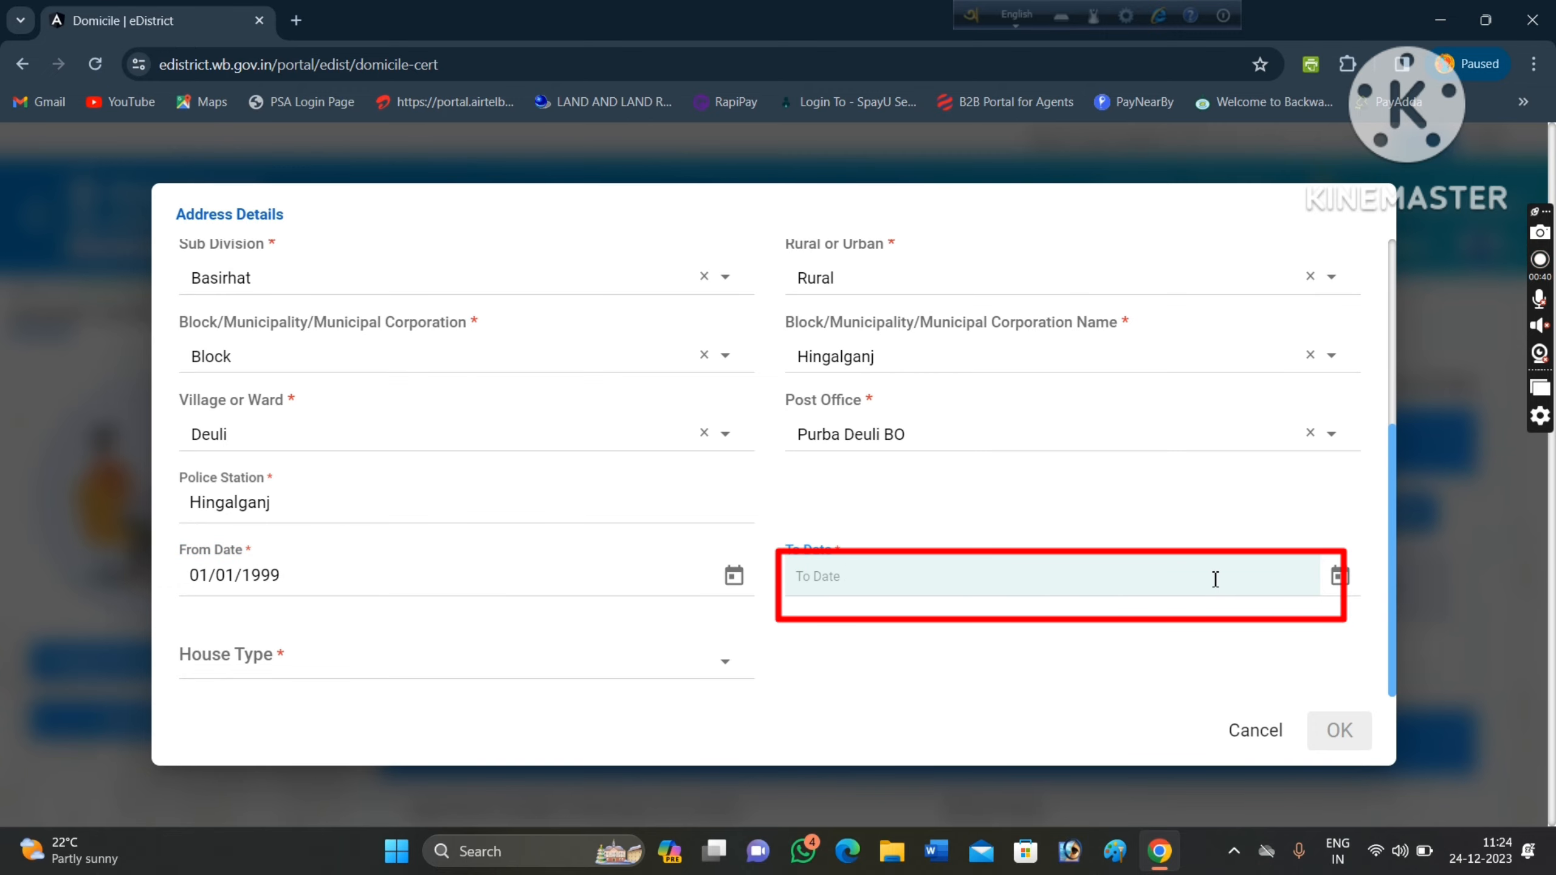
click(1339, 578)
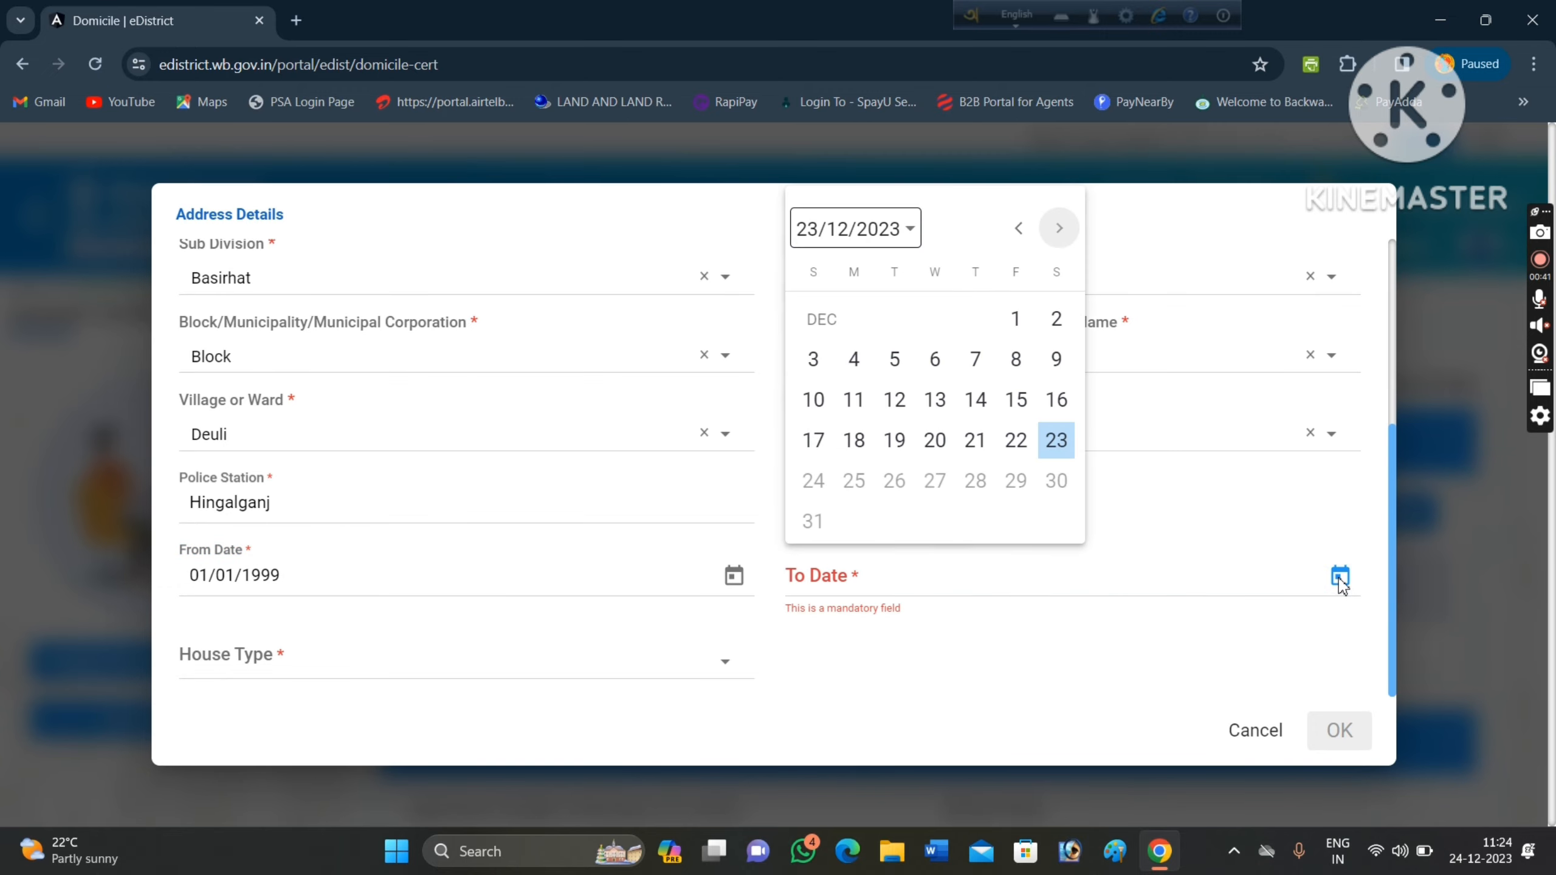
click(1065, 443)
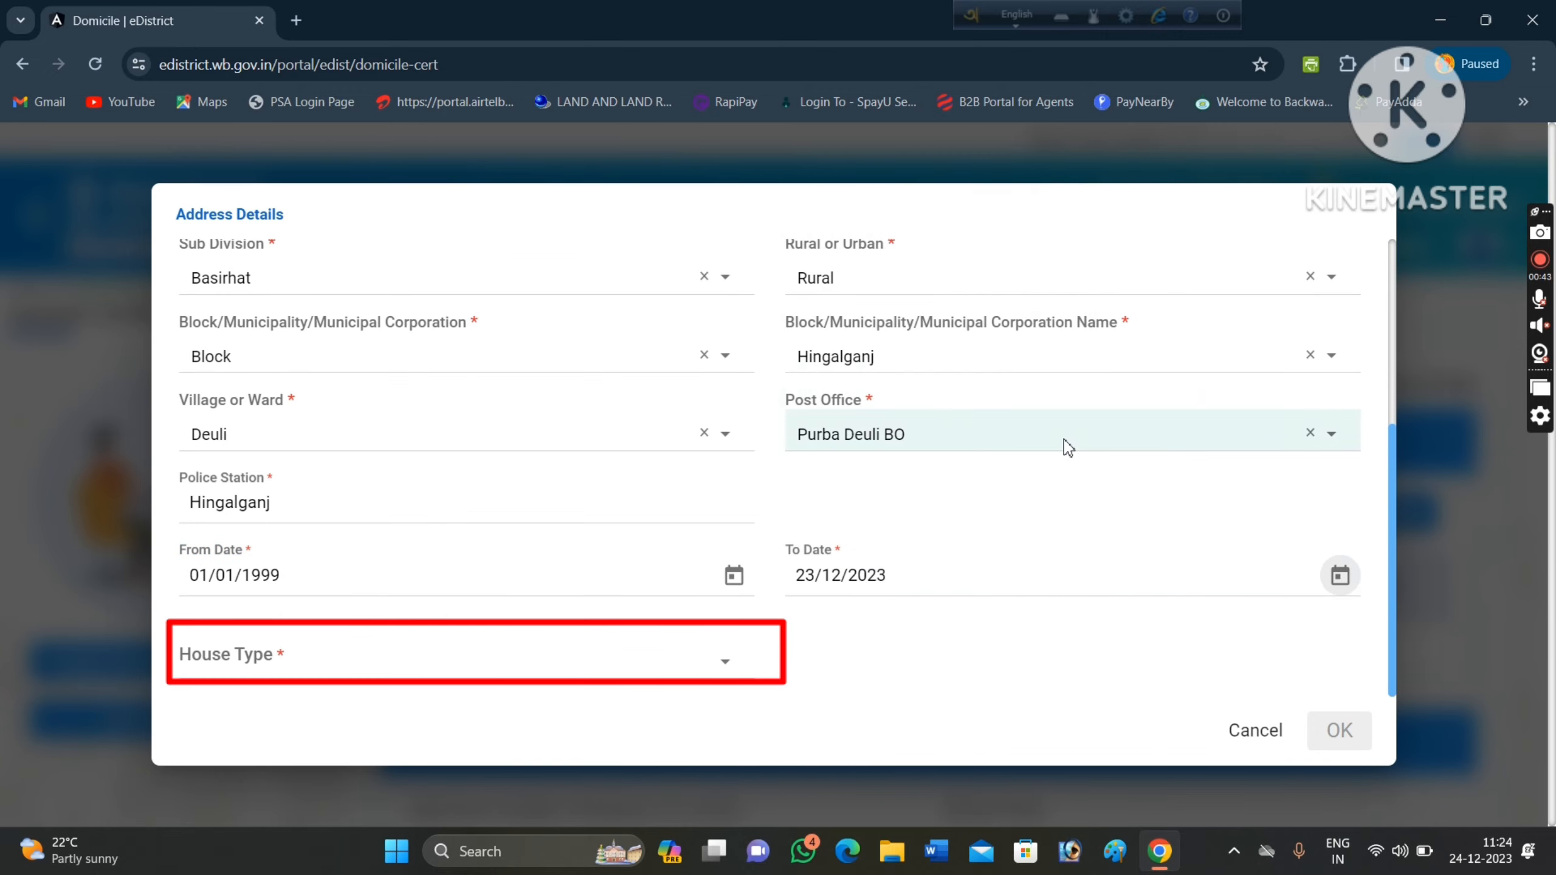
Step: Set the House Type to Own and confirm the stay address row
click(650, 662)
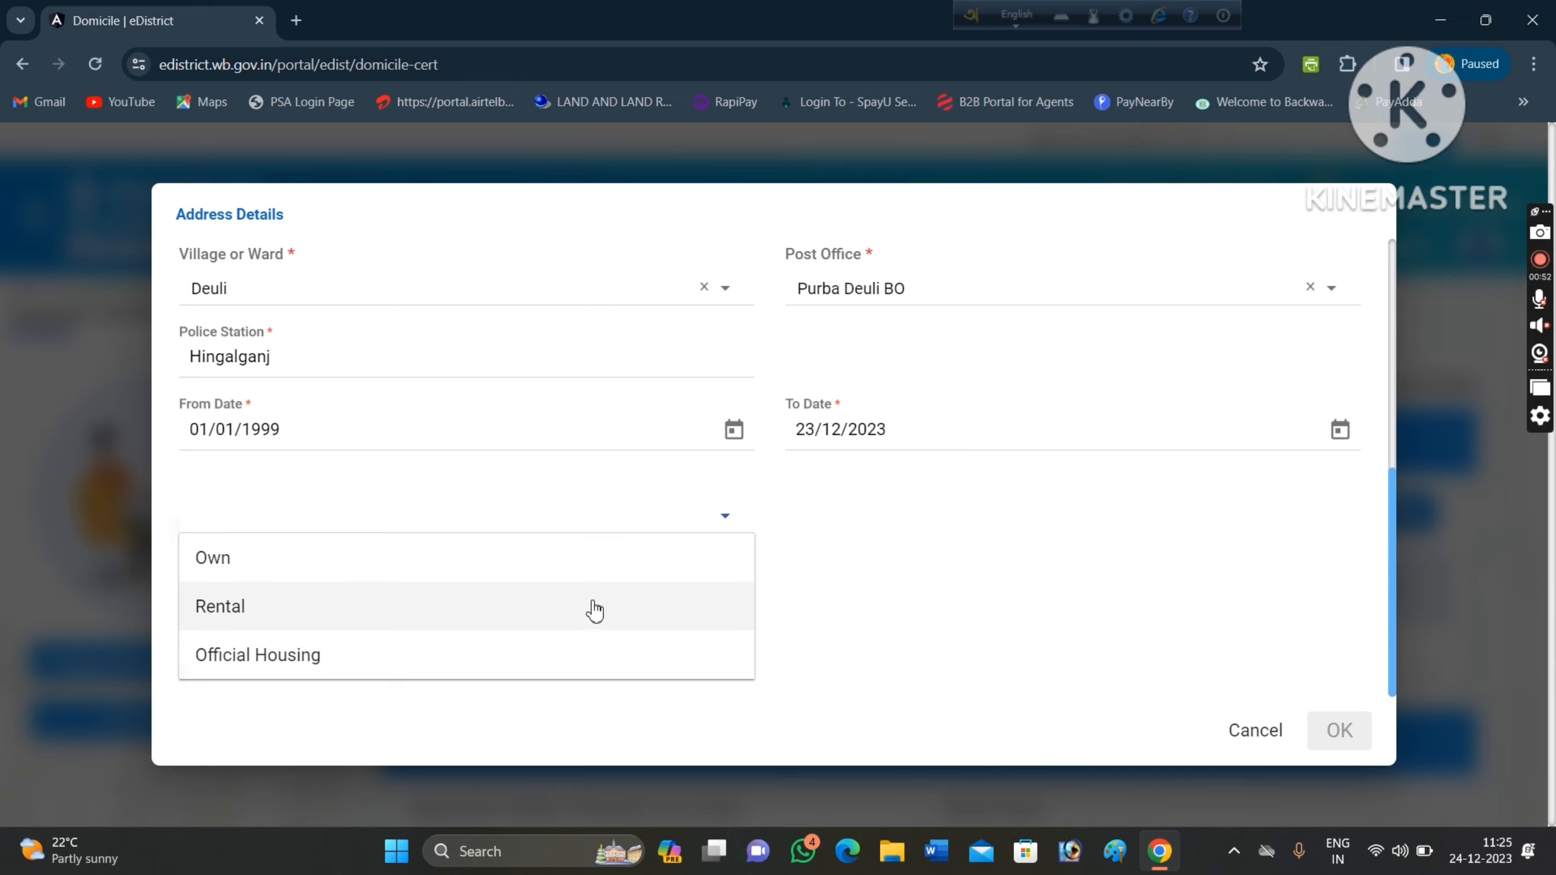
click(621, 568)
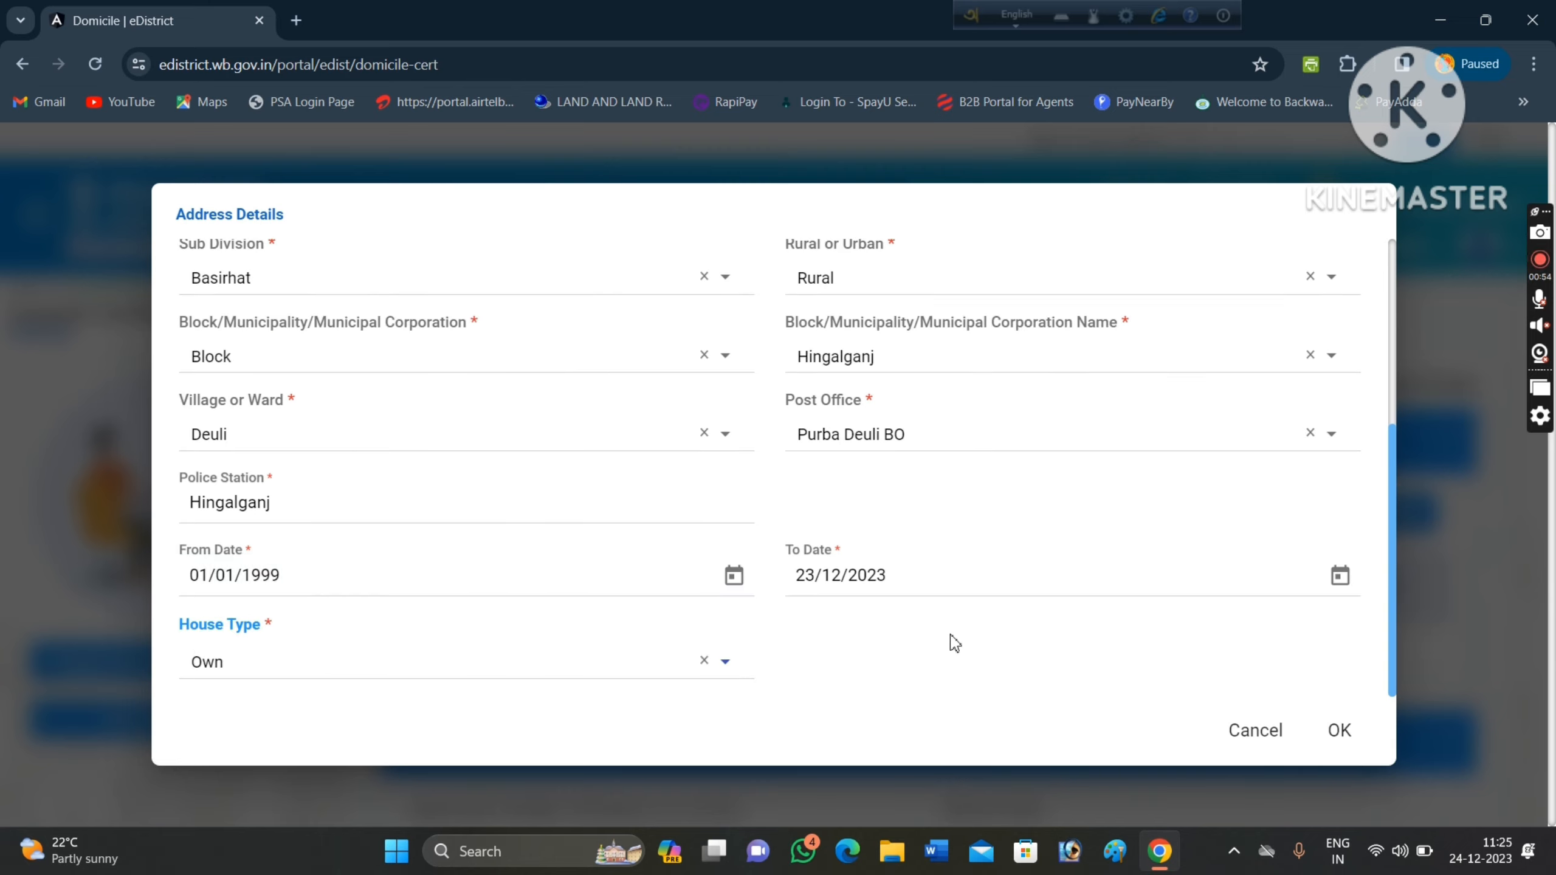
click(1328, 729)
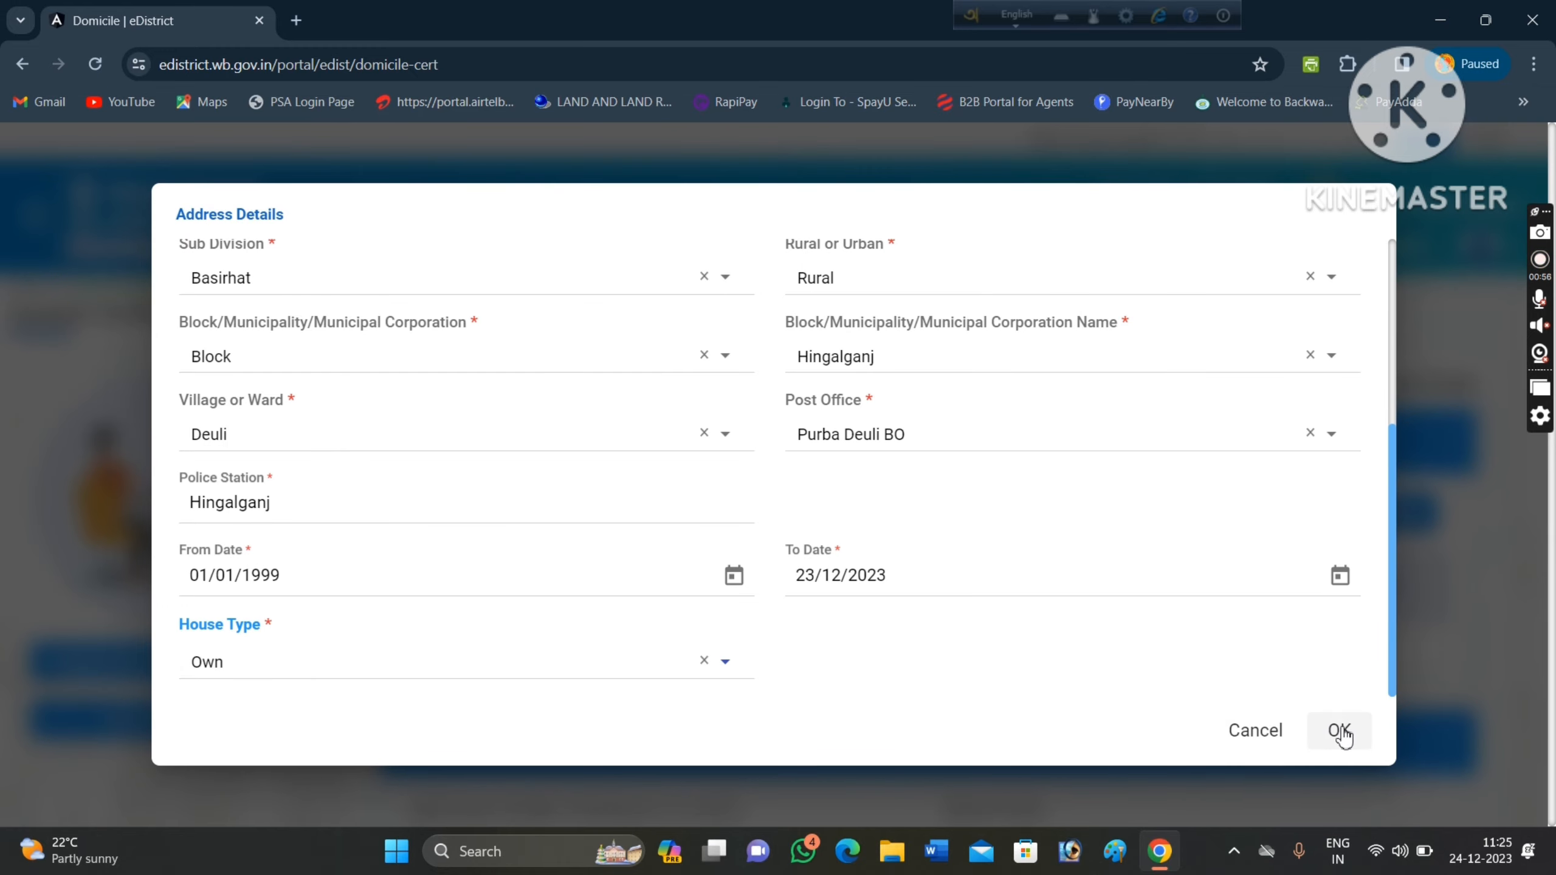
click(1340, 729)
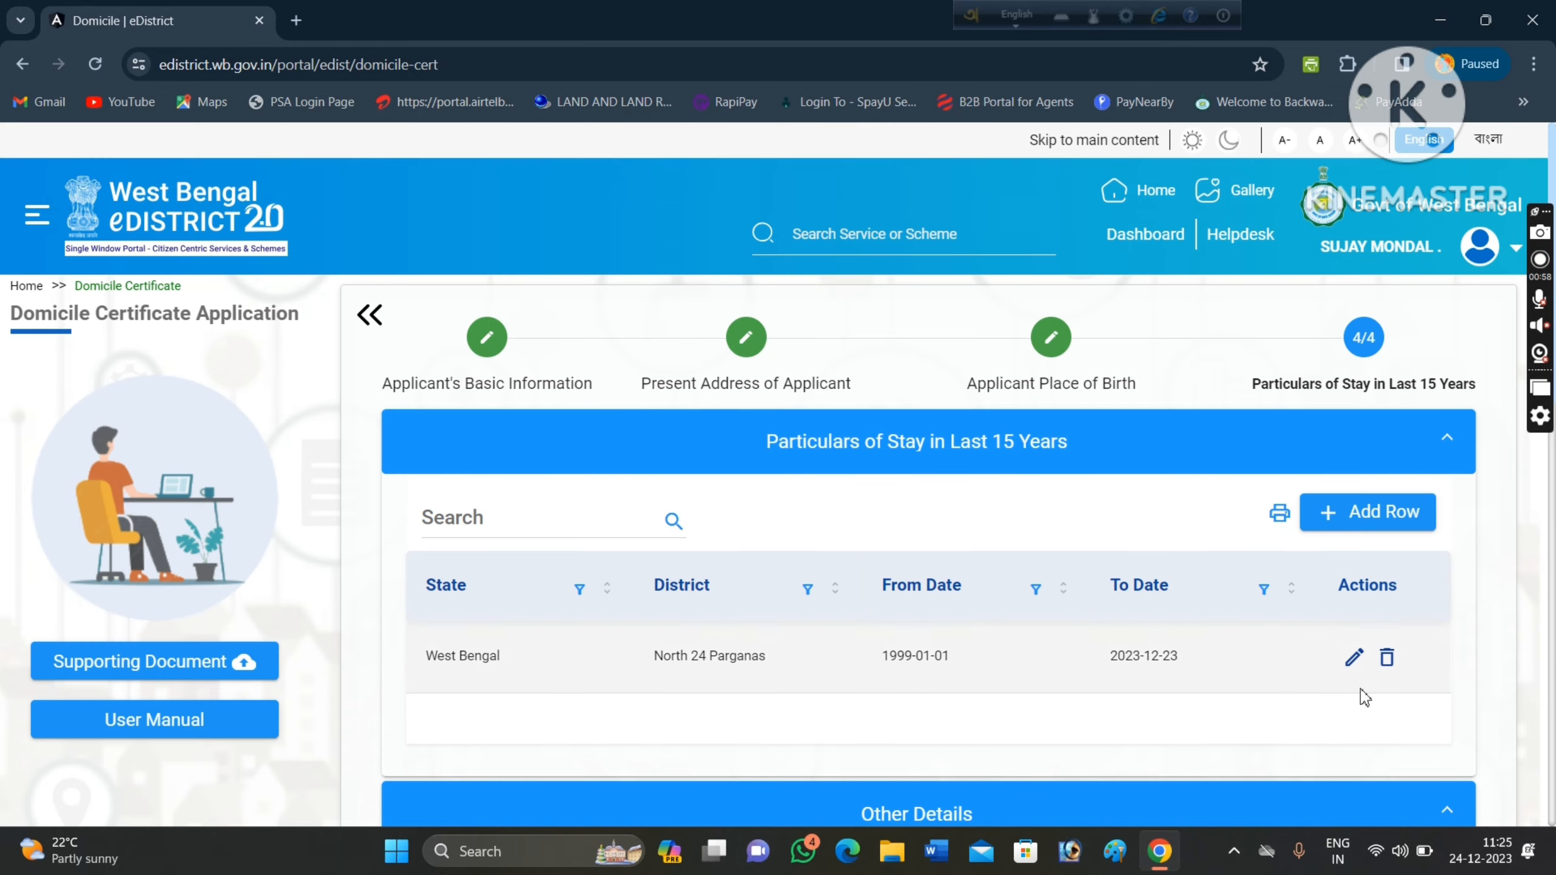
Step: In the Other Details section, set the Reason for Application to Other
scroll(1361, 695, down, 3)
scroll(1364, 689, down, 5)
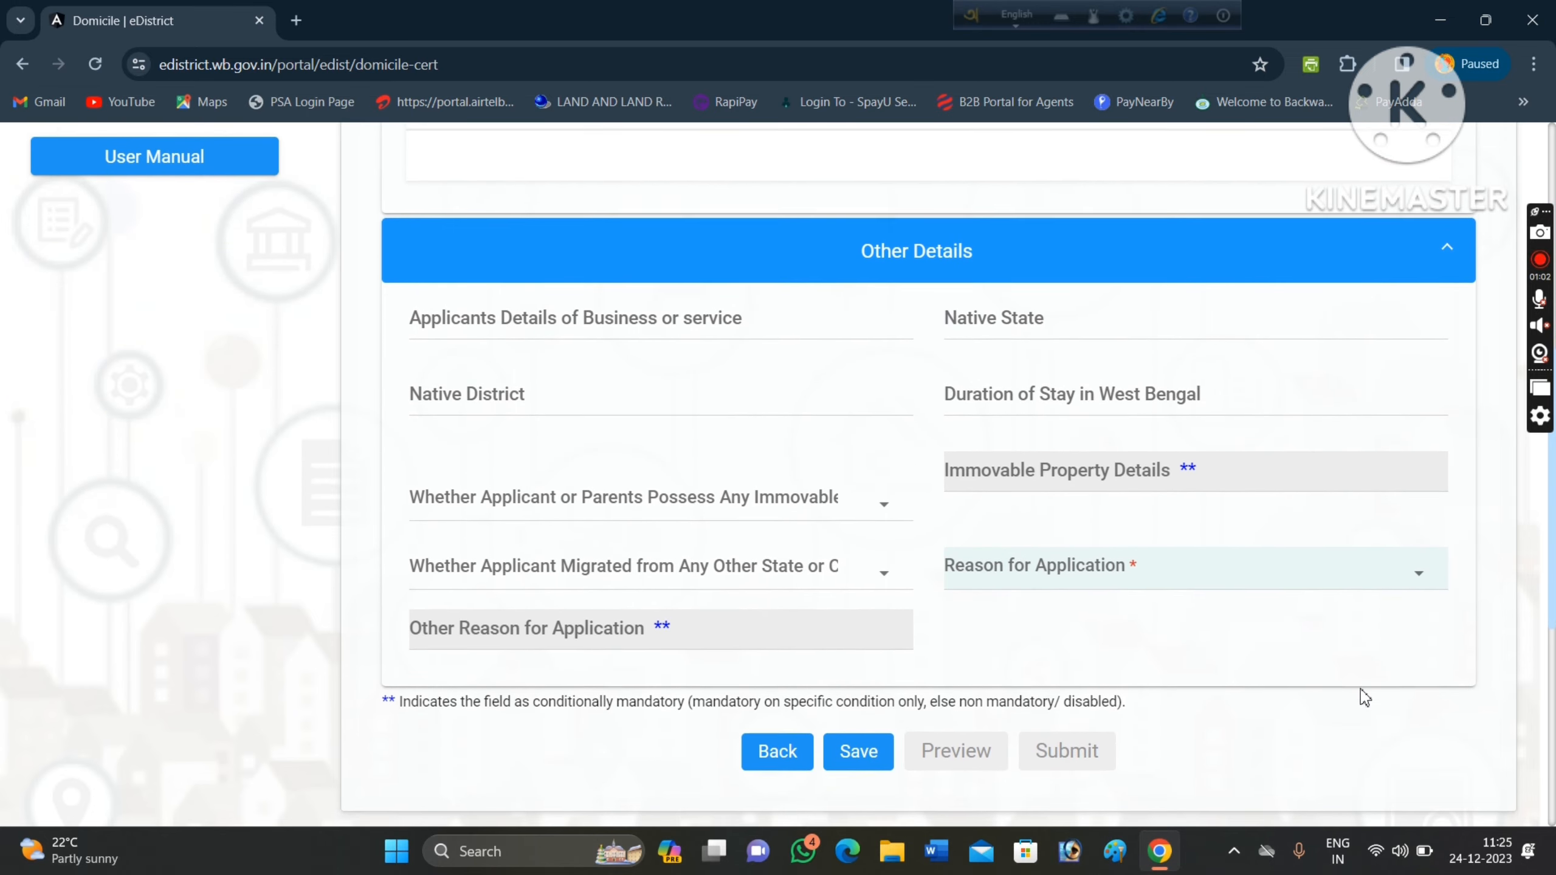
scroll(1360, 692, down, 1)
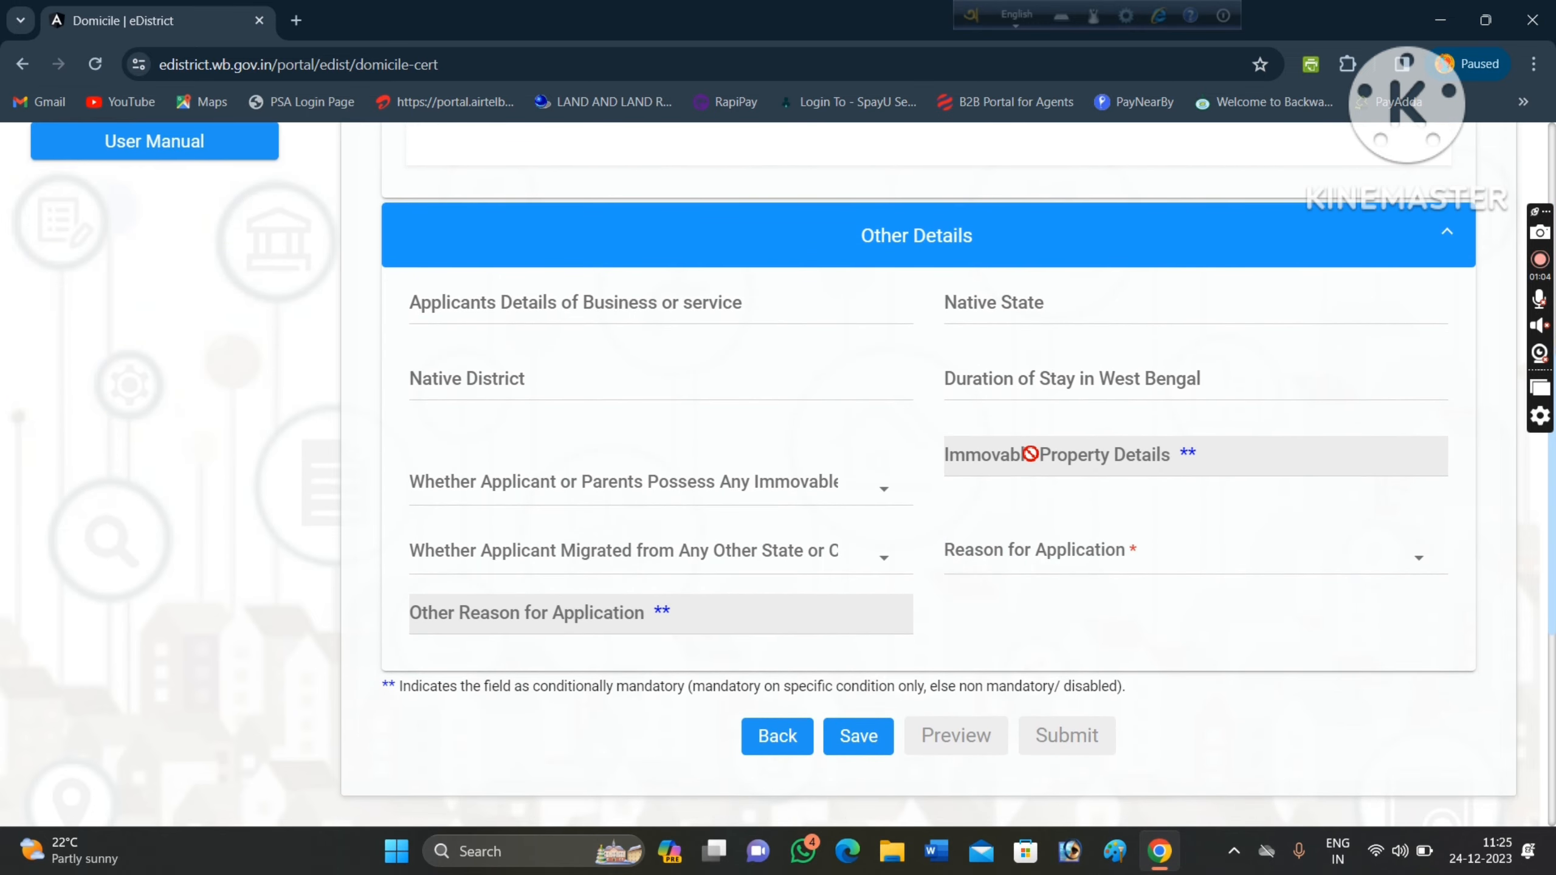
click(819, 304)
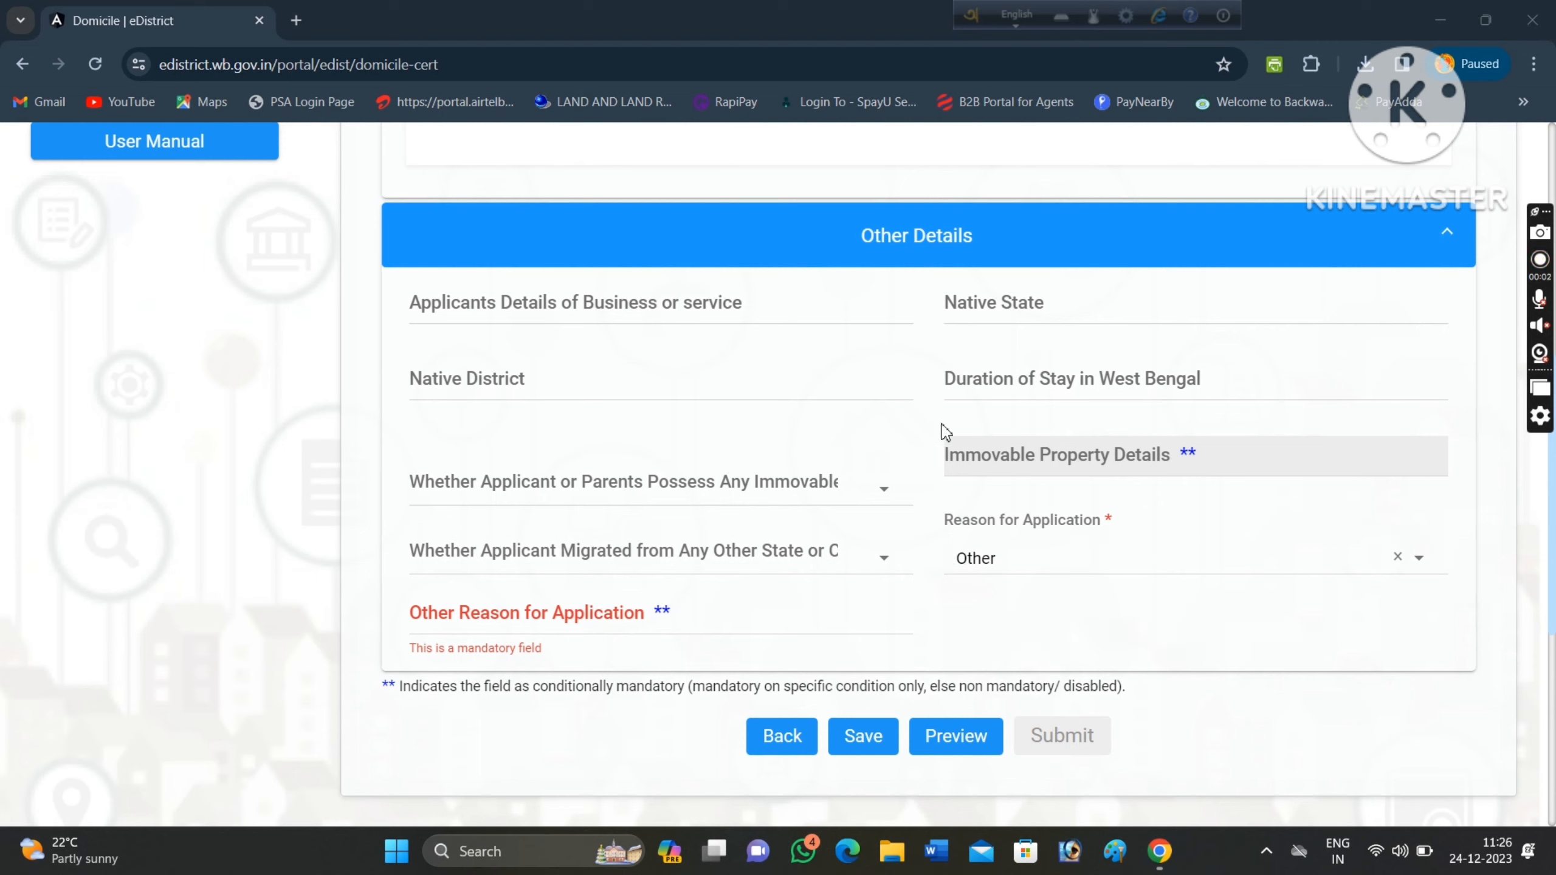
click(1074, 559)
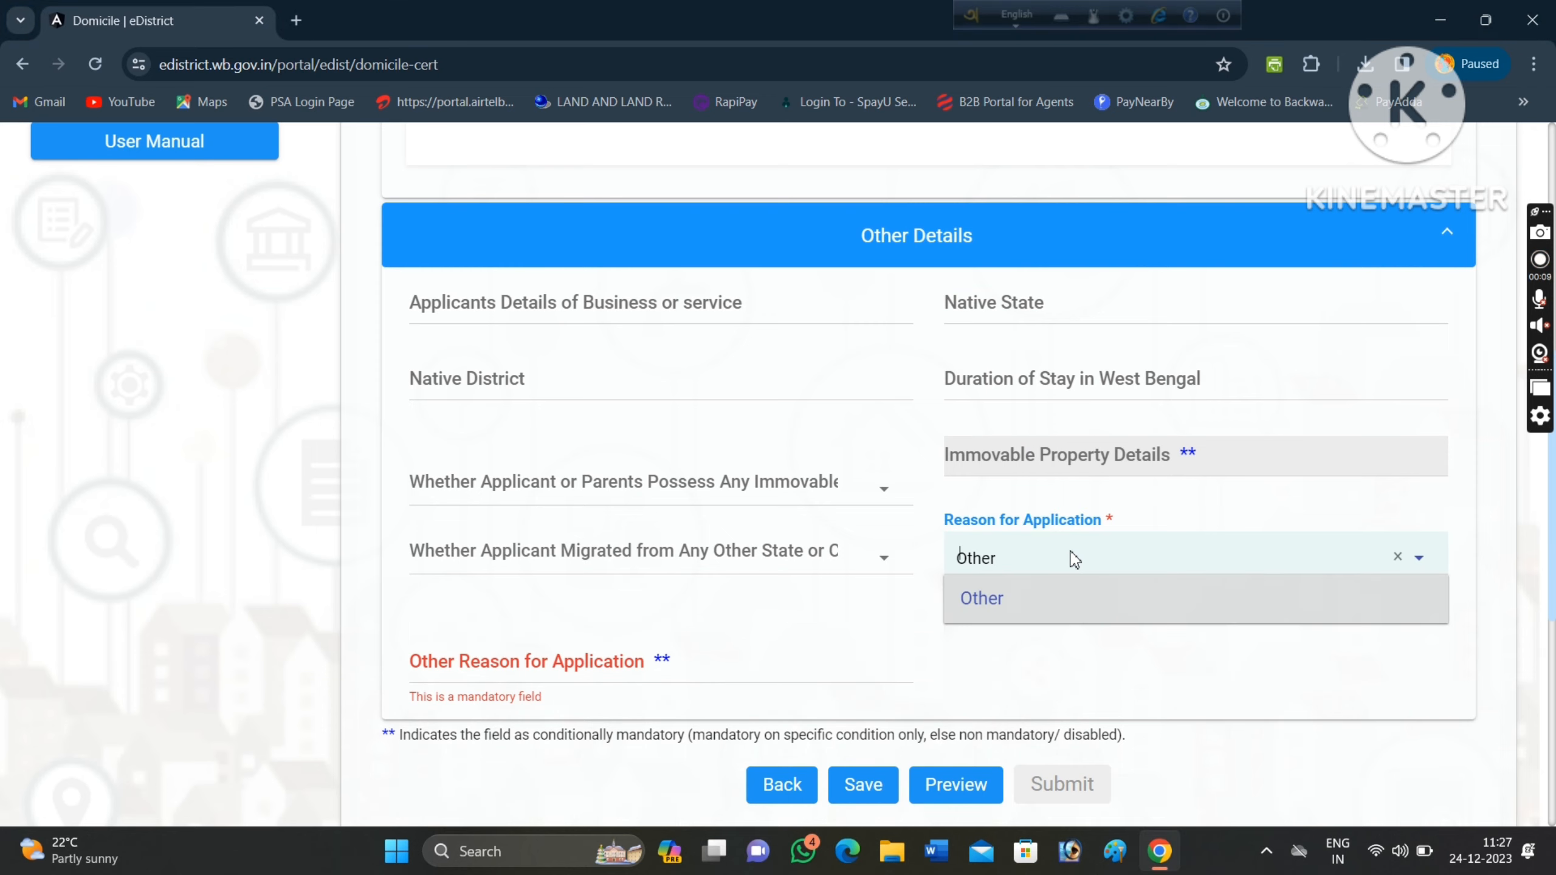
click(1076, 607)
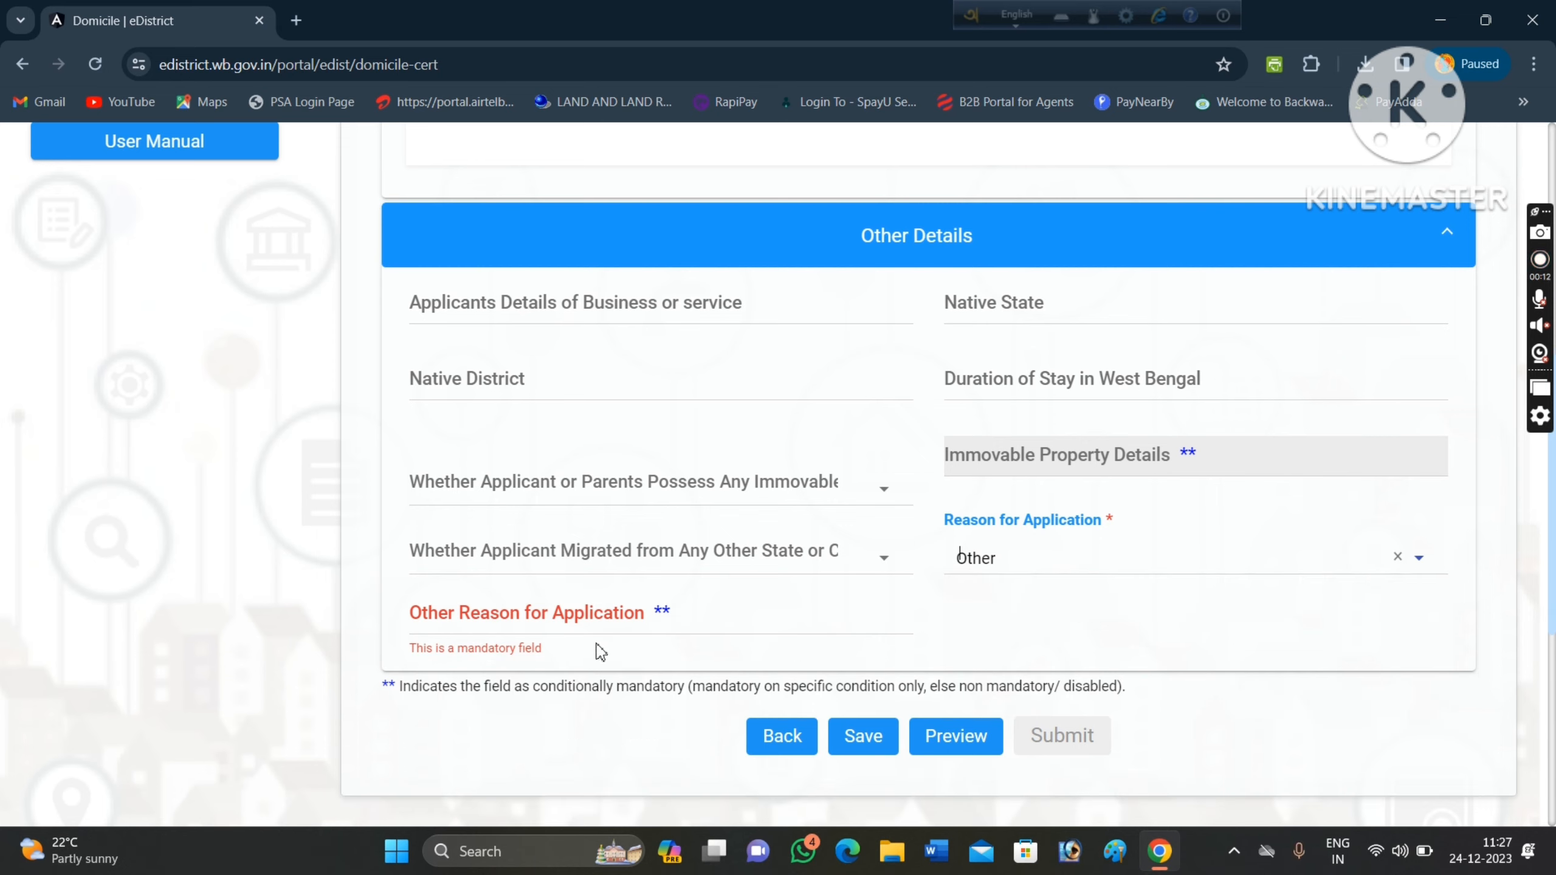
Step: Enter SC CARD APPLY as the Other Reason for Application and submit the application
click(559, 613)
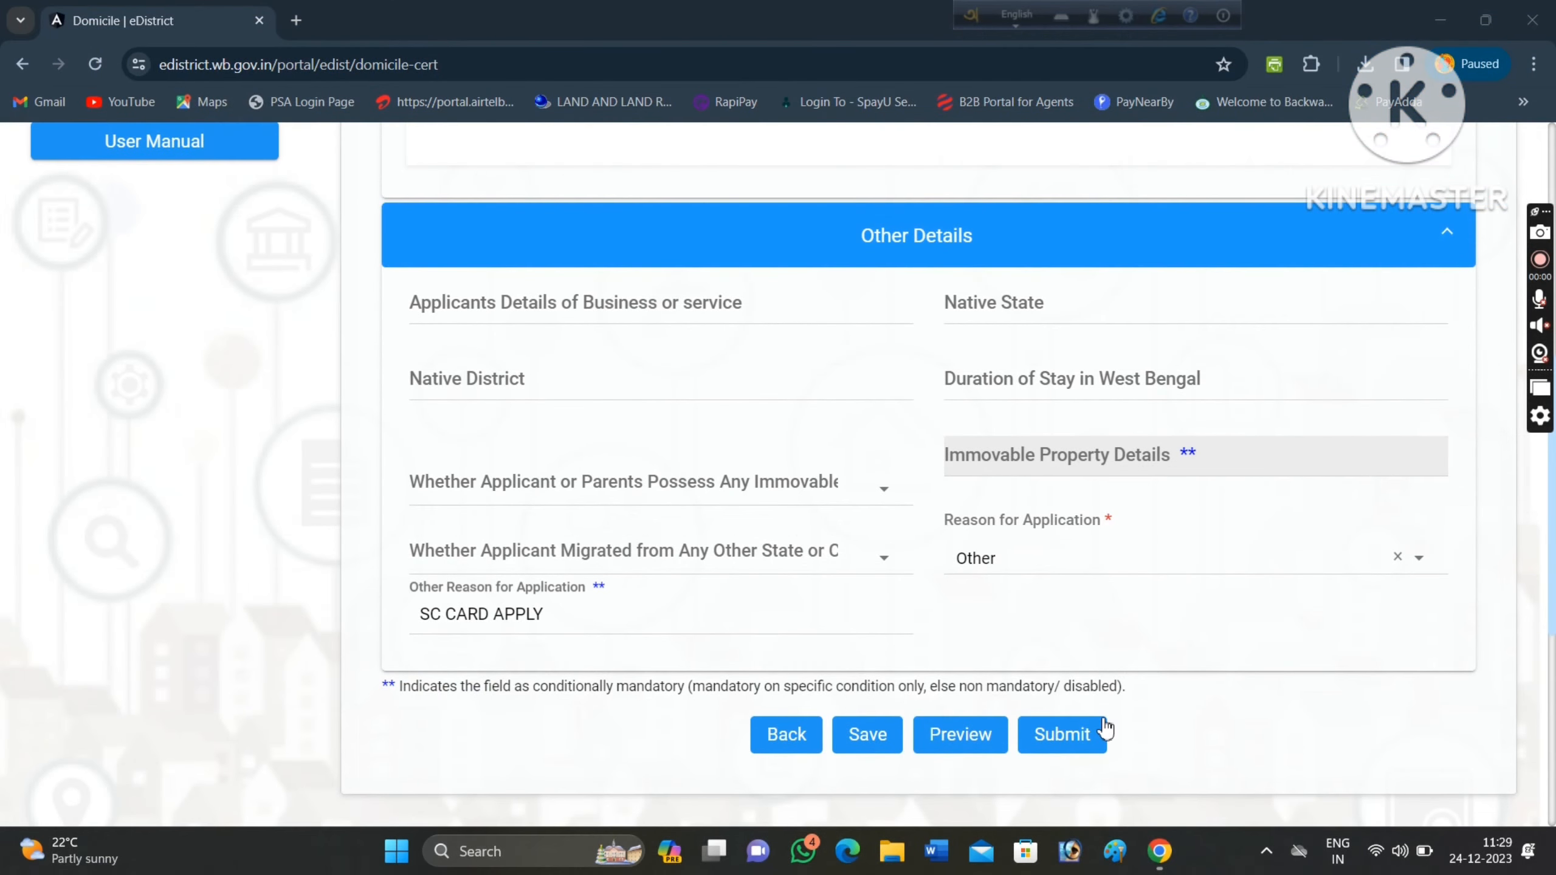
click(1083, 733)
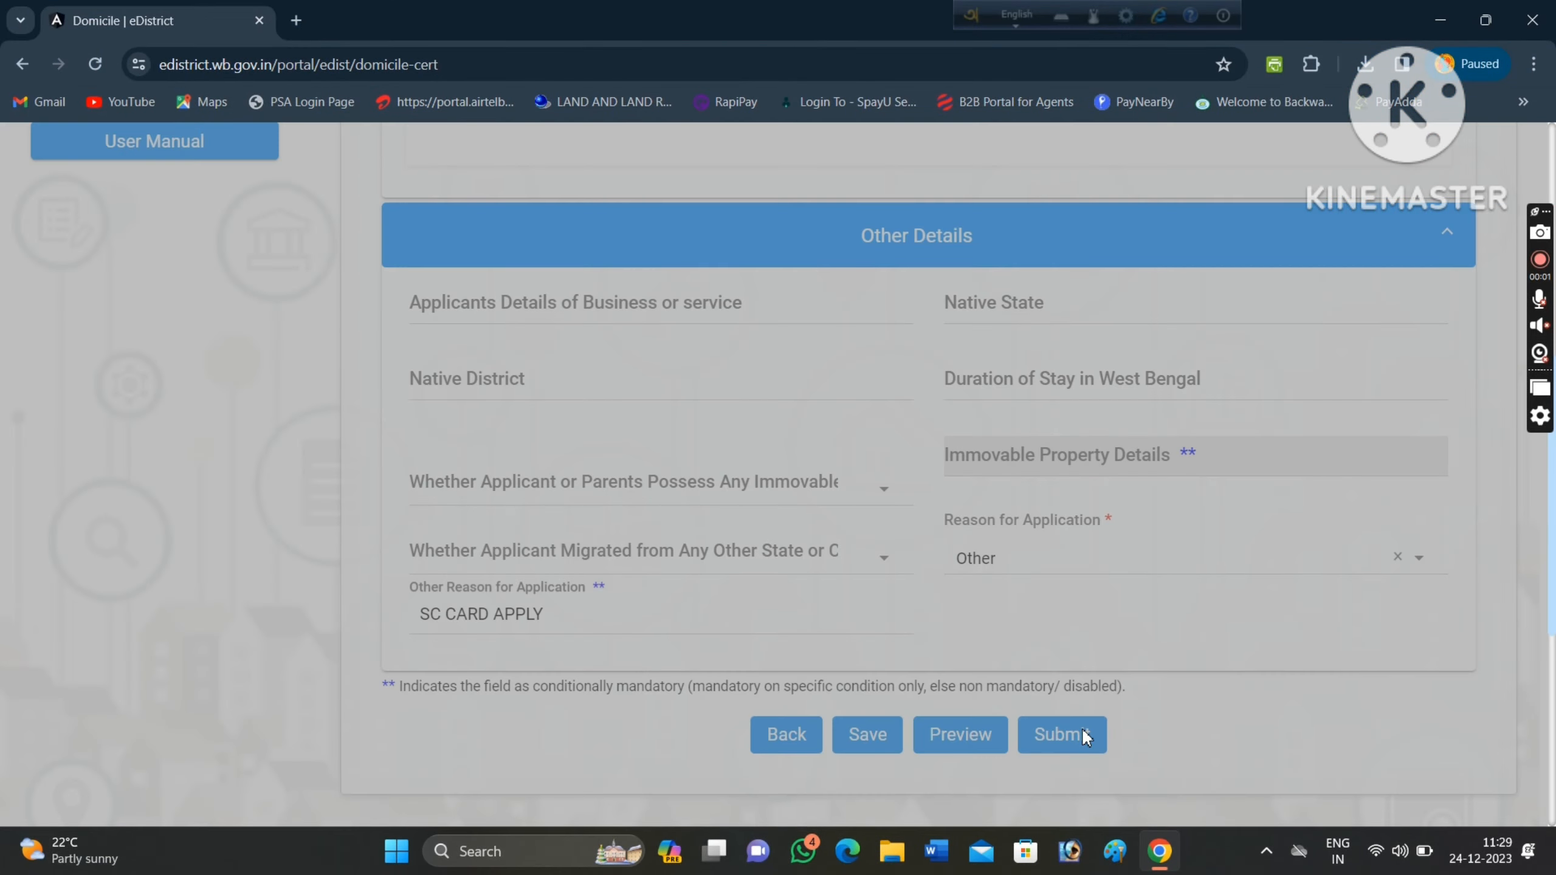